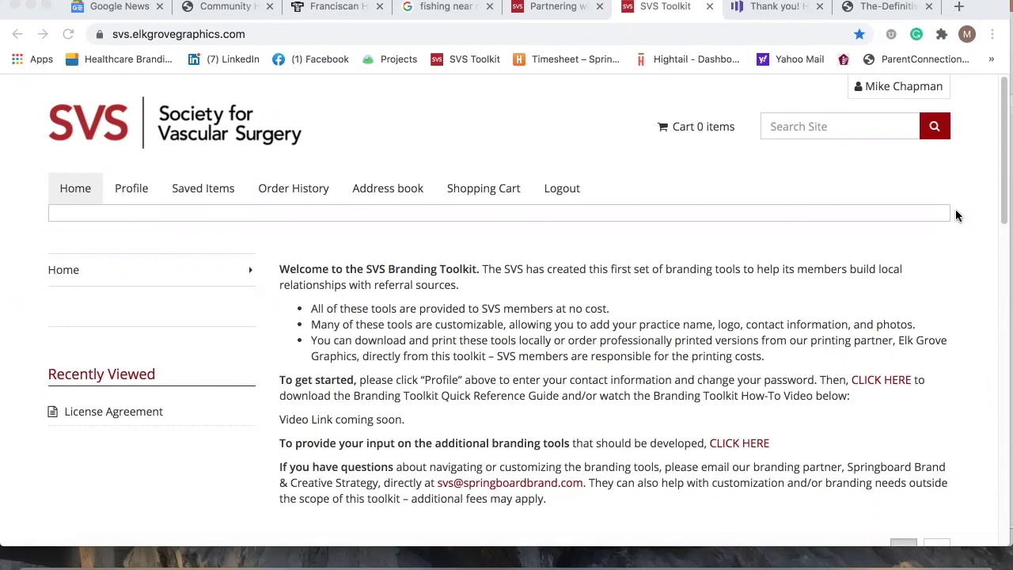
Scroll through the SVS Member Tools Survey, then close its tab with Cmd+W
scroll(956, 210, down, 3)
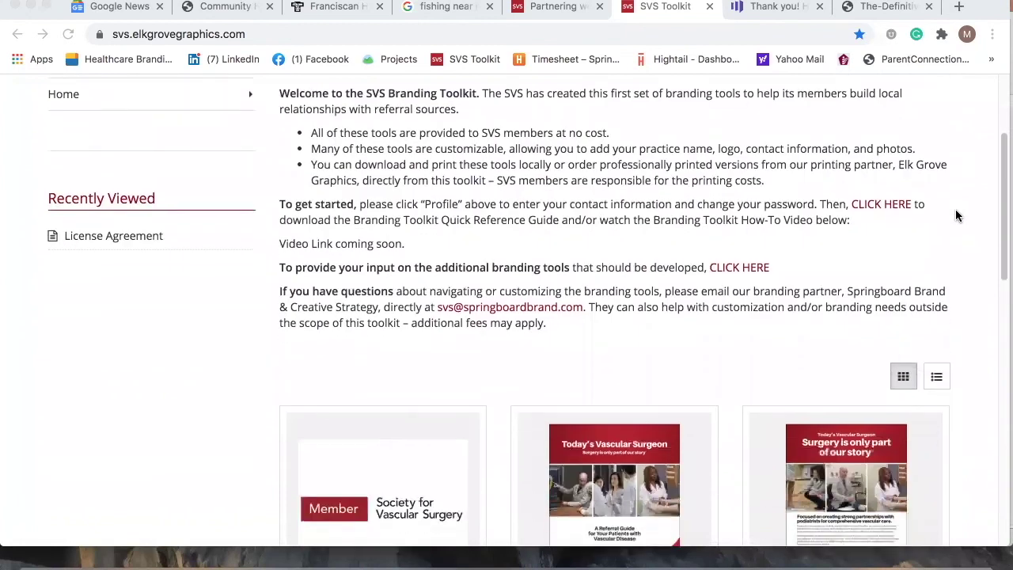
scroll(956, 213, down, 5)
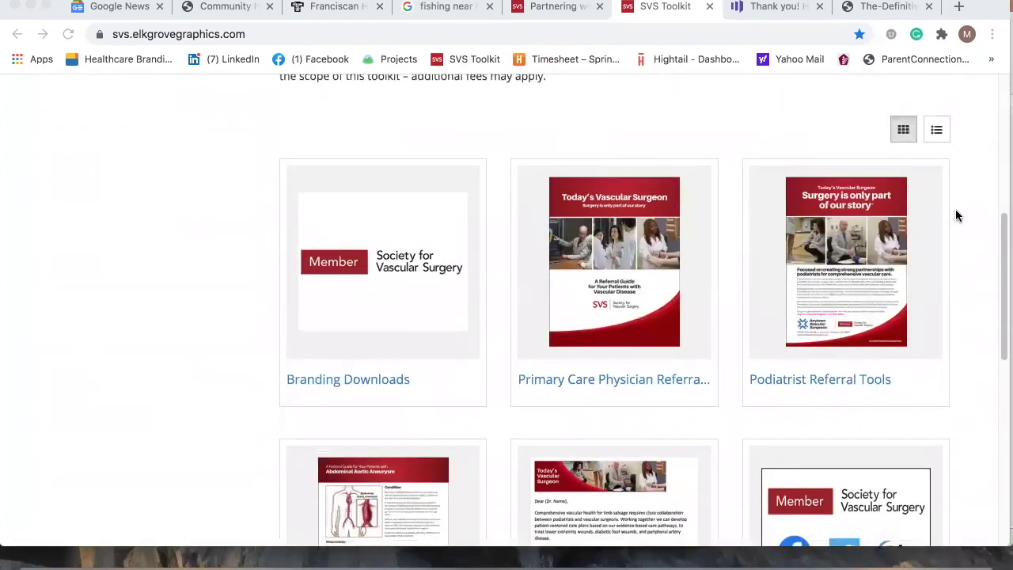
scroll(956, 213, down, 3)
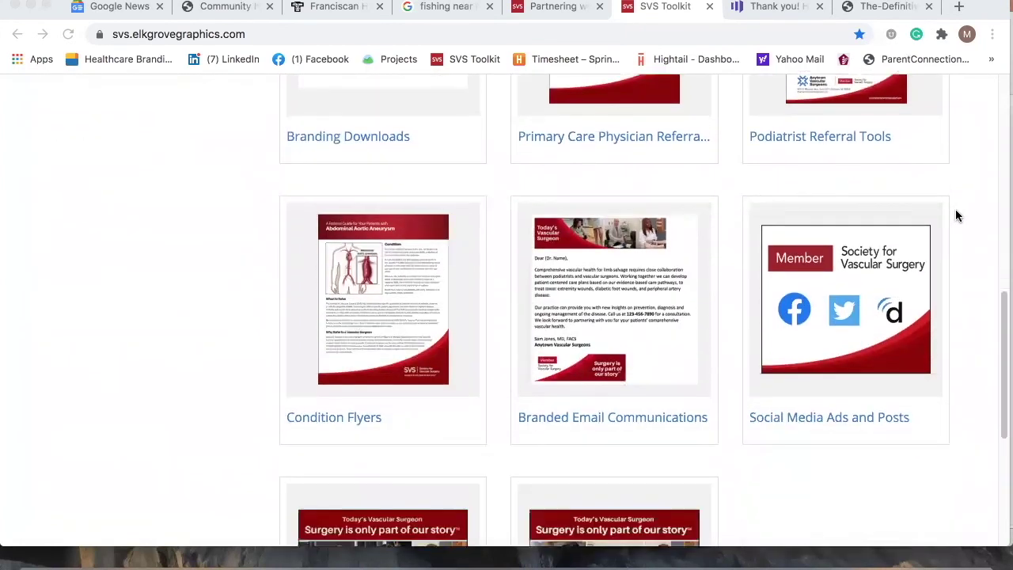
scroll(955, 216, down, 3)
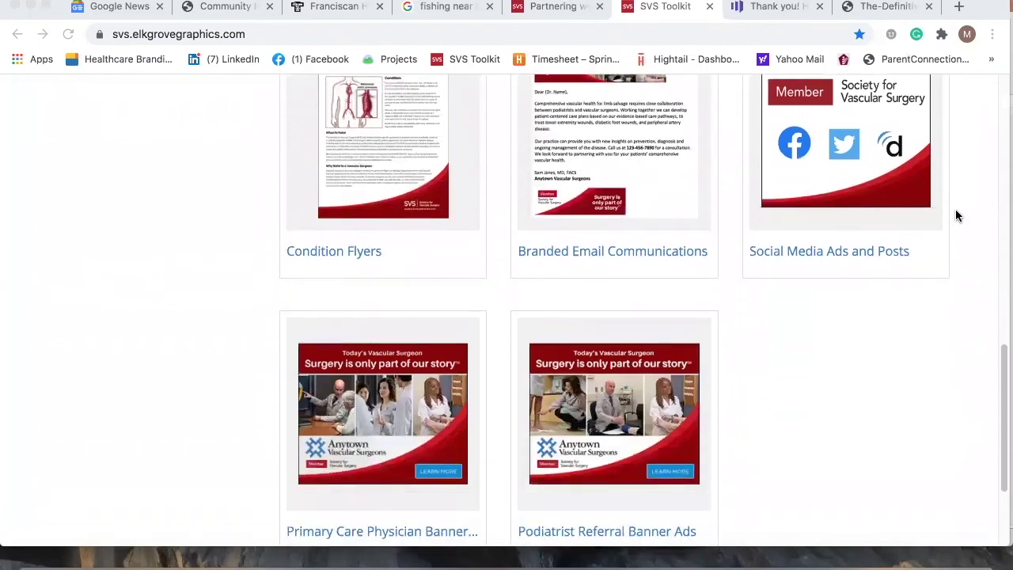
scroll(955, 215, down, 2)
scroll(956, 209, up, 5)
scroll(955, 215, up, 3)
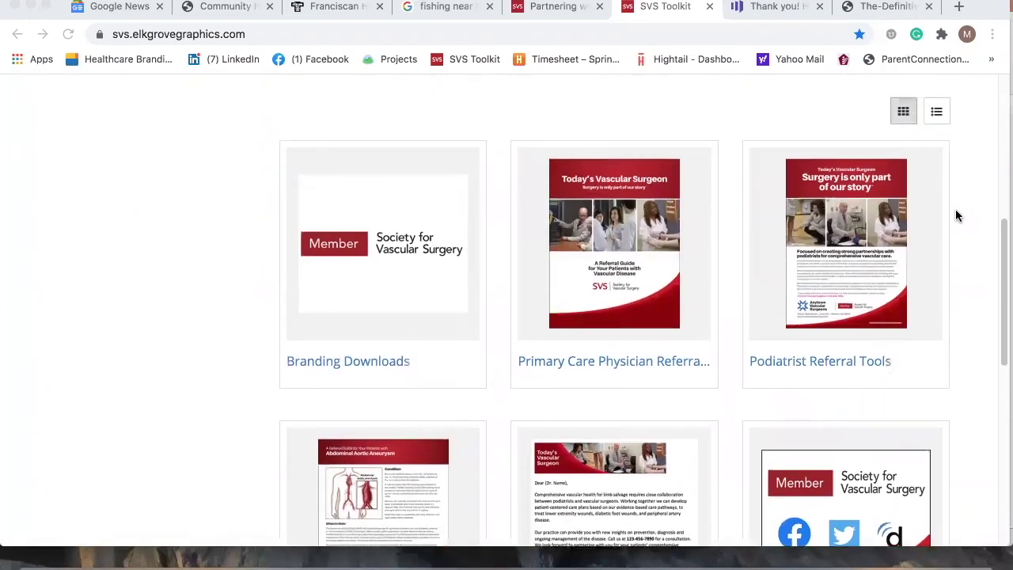
scroll(956, 209, up, 1)
scroll(956, 216, down, 1)
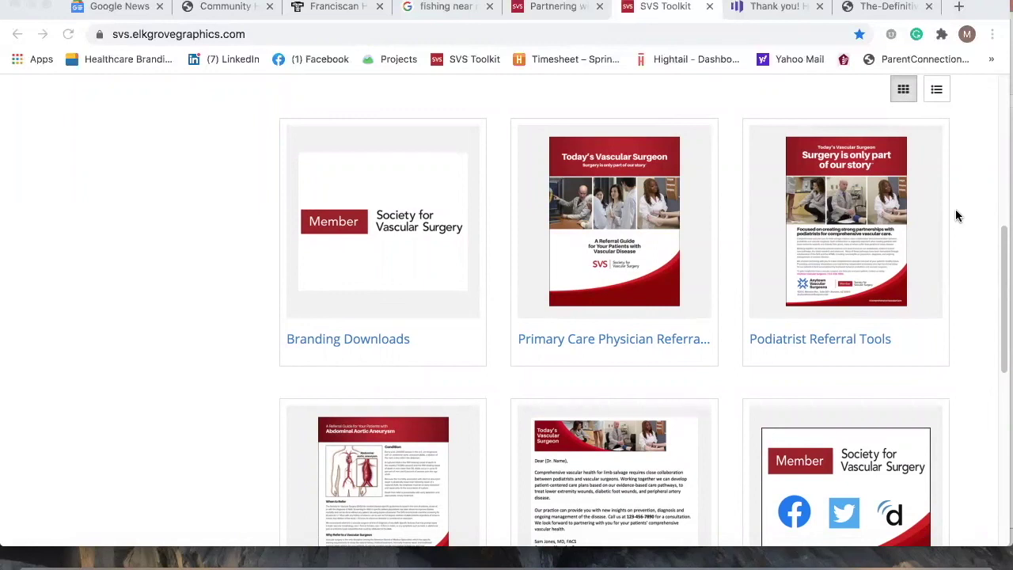
scroll(956, 209, up, 6)
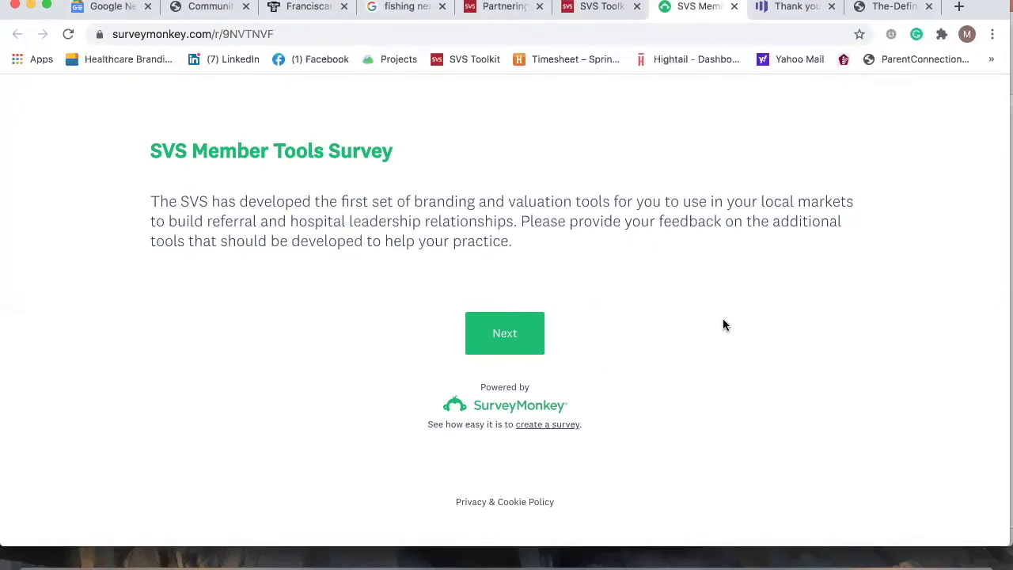
key(super+w)
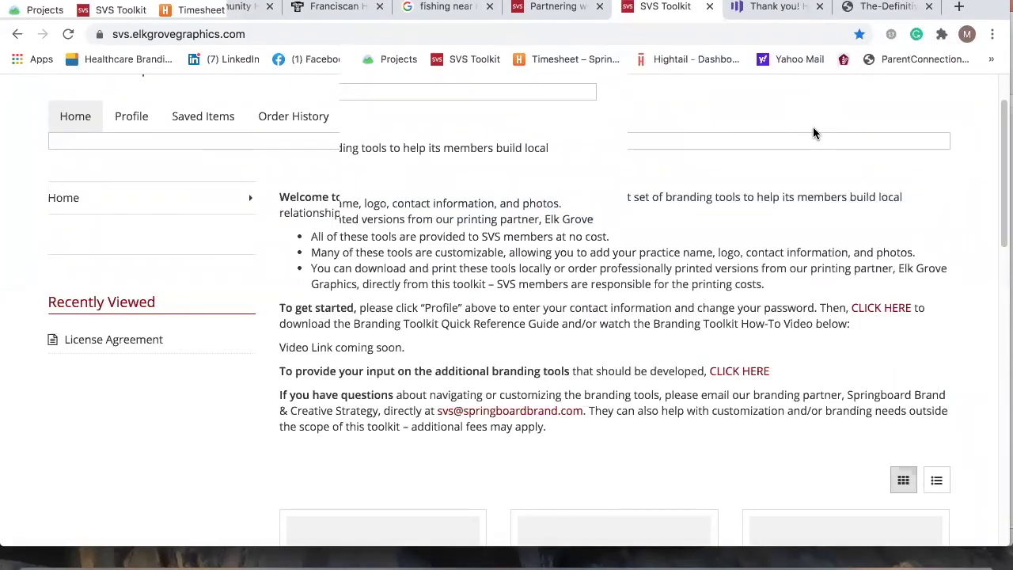
click(133, 118)
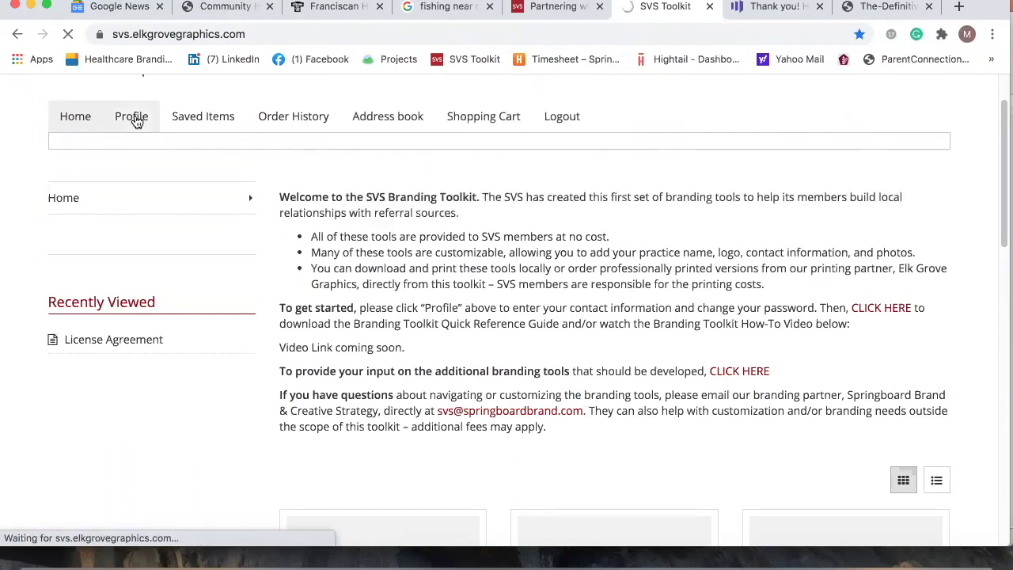
scroll(491, 308, down, 1)
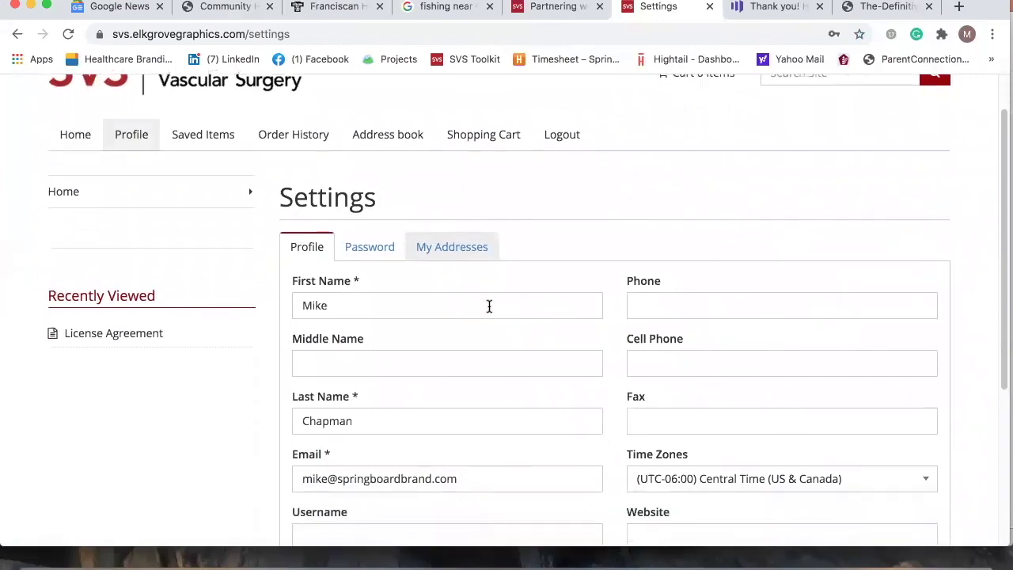
scroll(489, 305, down, 3)
scroll(488, 306, up, 4)
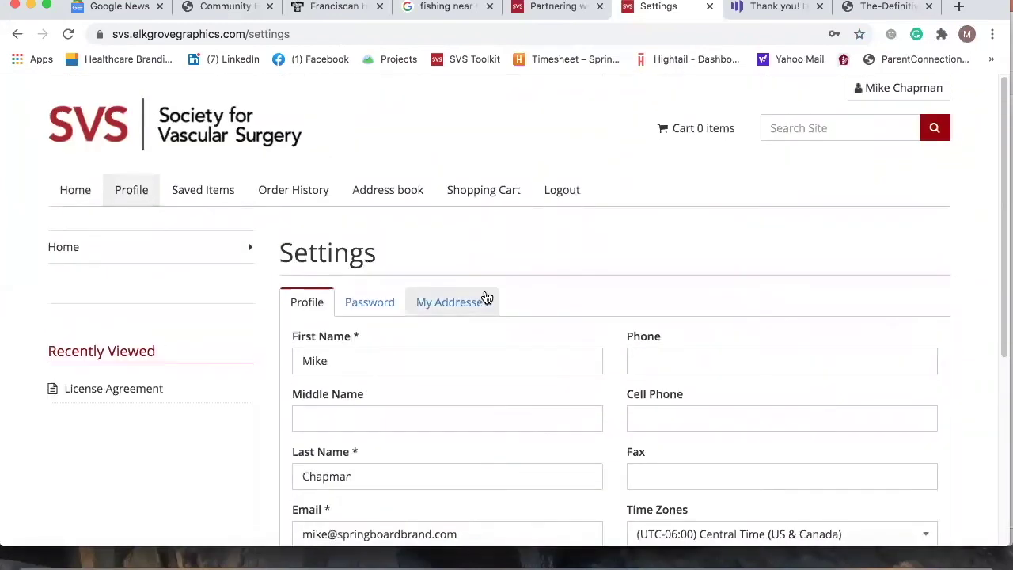
click(370, 302)
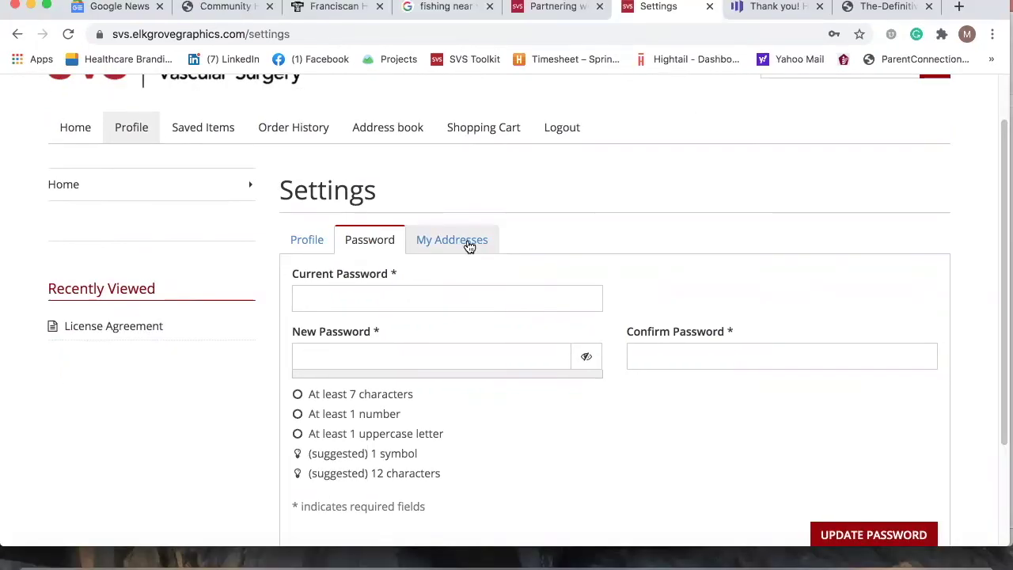
click(469, 245)
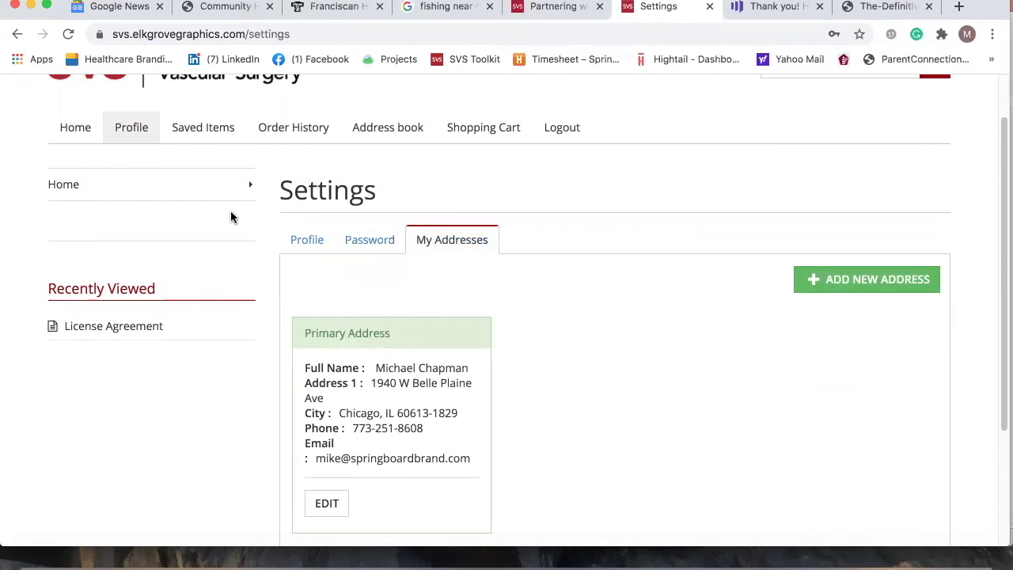
click(82, 129)
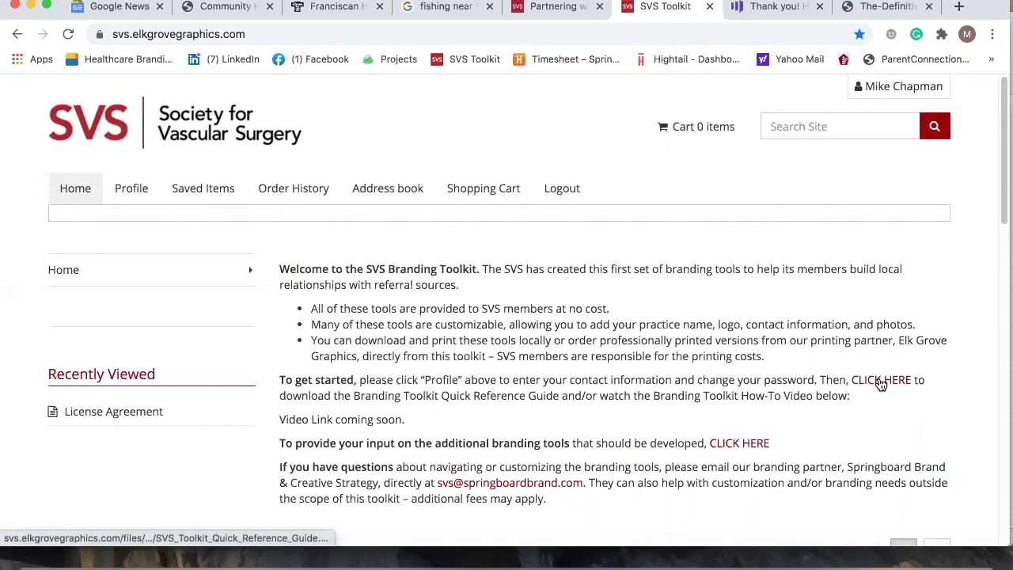
click(881, 381)
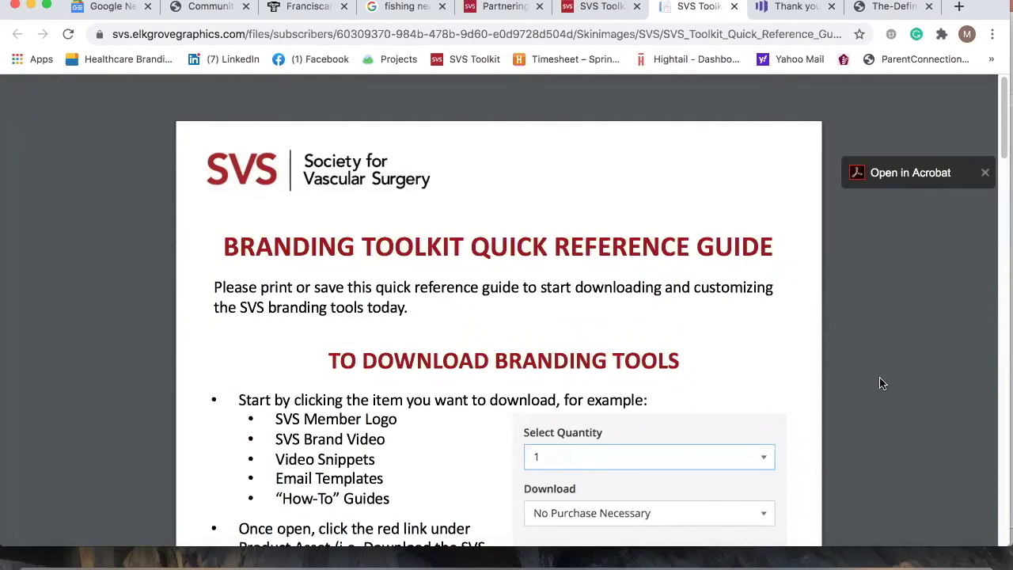
key(super+w)
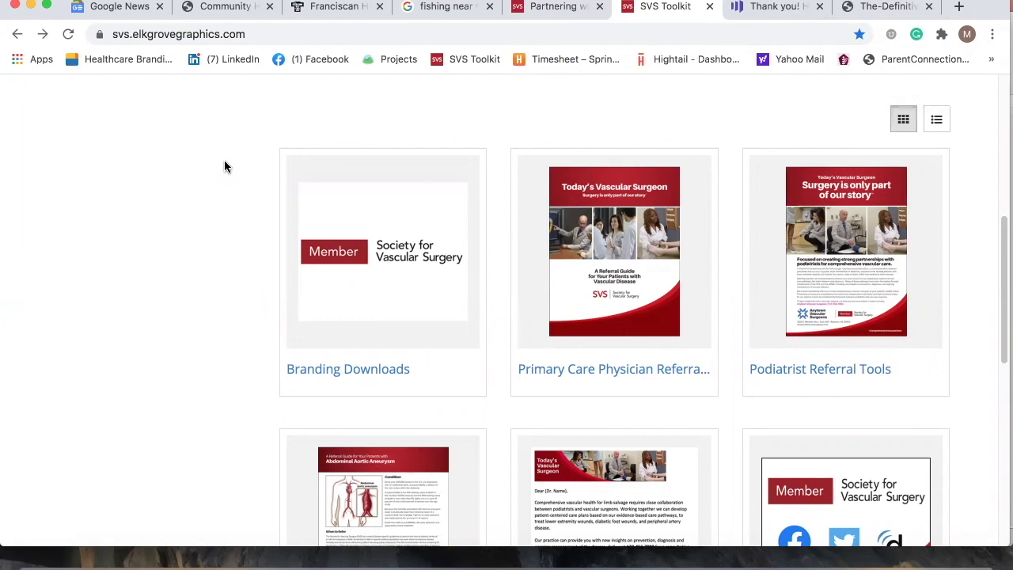
Open the Branding Downloads category listing SVS Member Logo, SVS Brand Video and Web Copy
scroll(224, 166, down, 2)
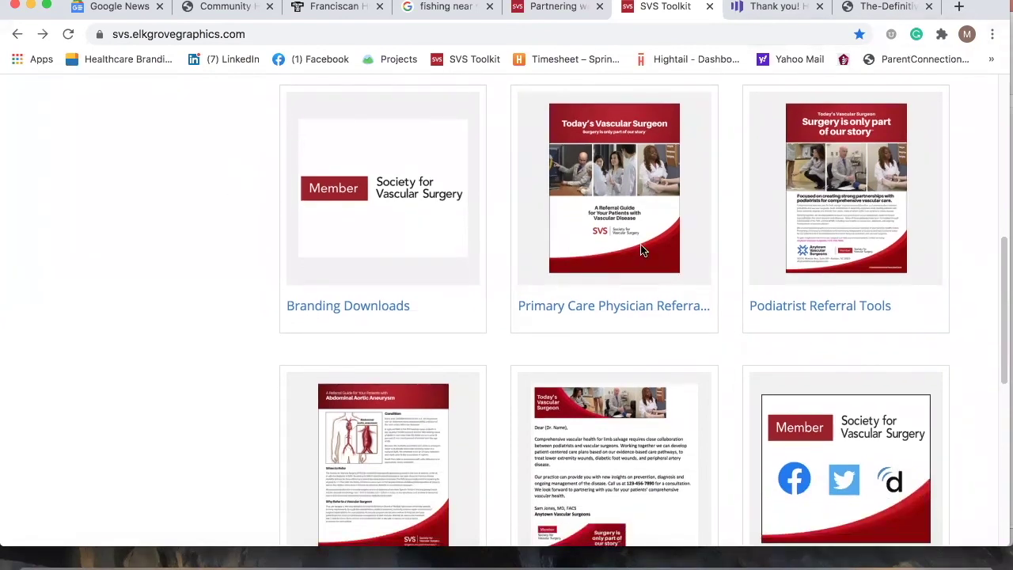
scroll(820, 250, down, 5)
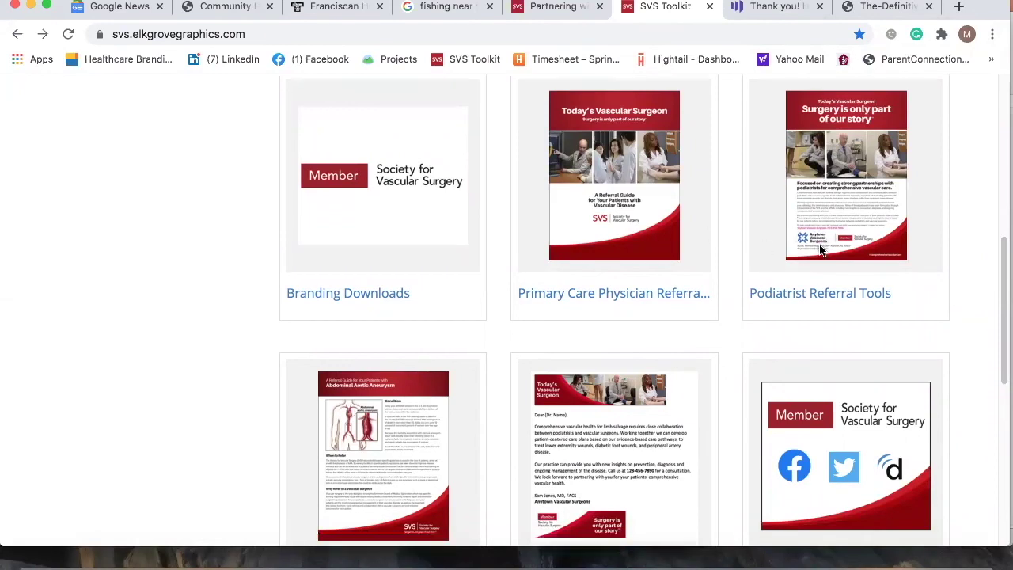
scroll(821, 250, down, 2)
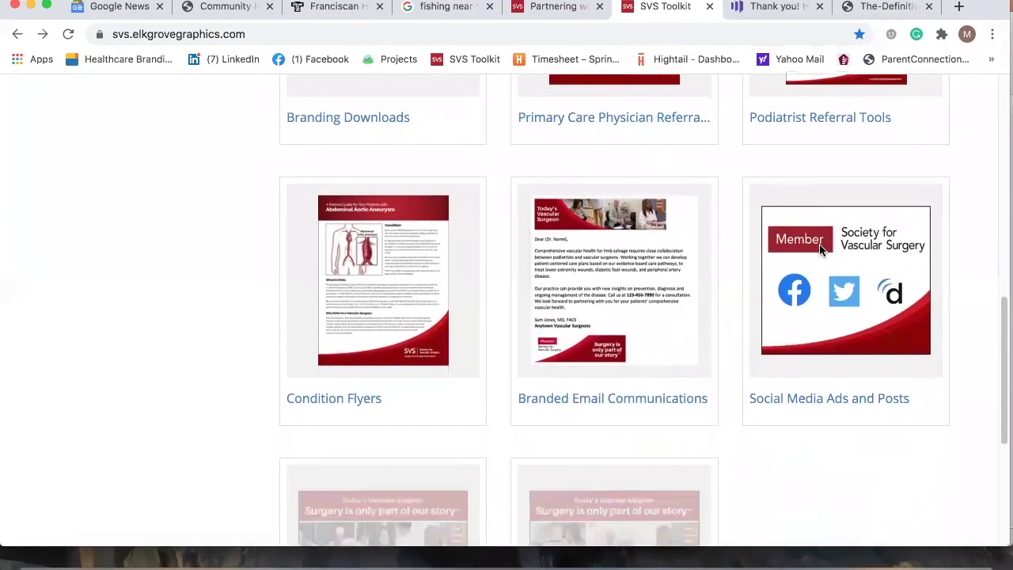
scroll(821, 251, down, 5)
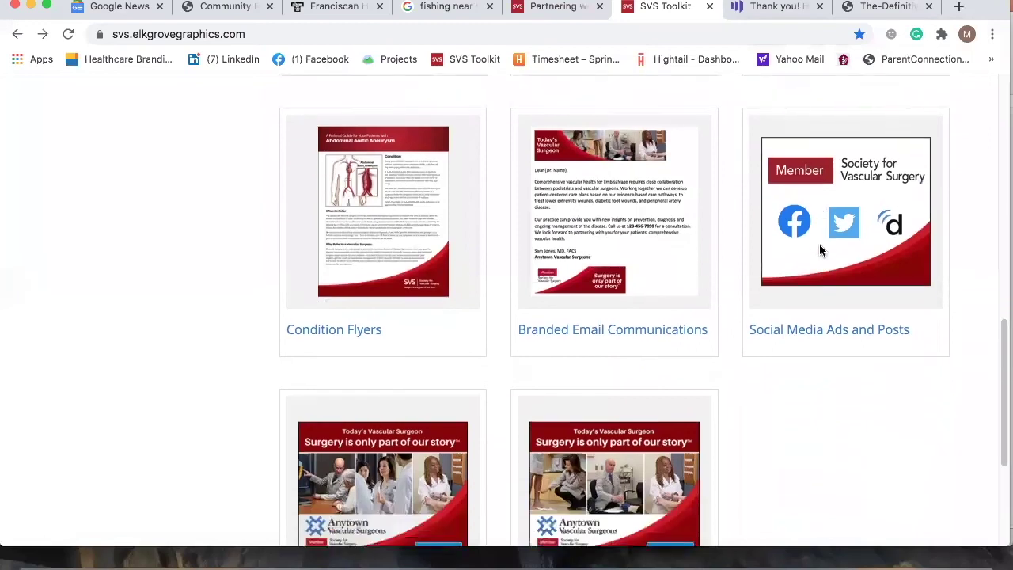
scroll(821, 250, down, 1)
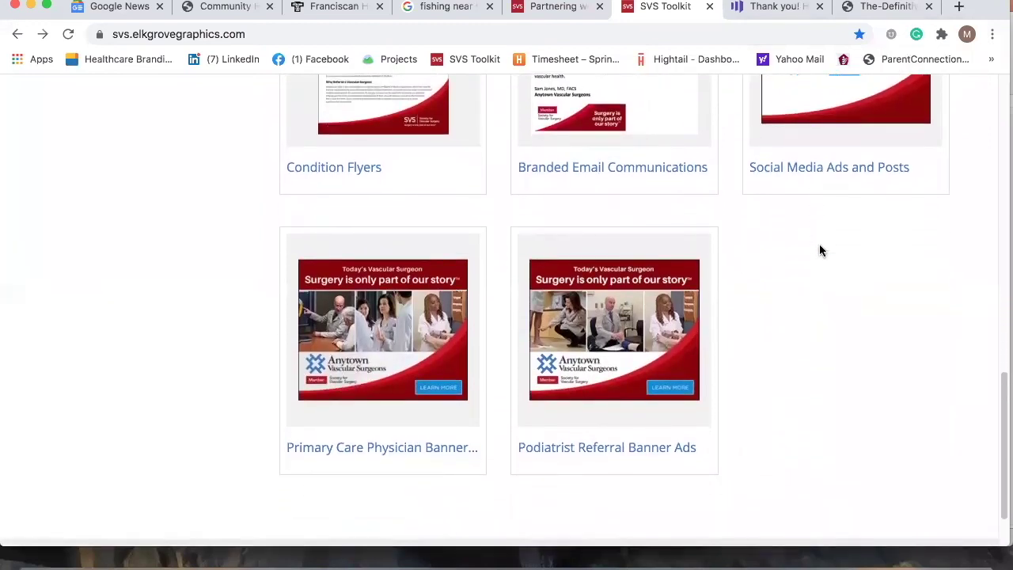
scroll(819, 251, up, 12)
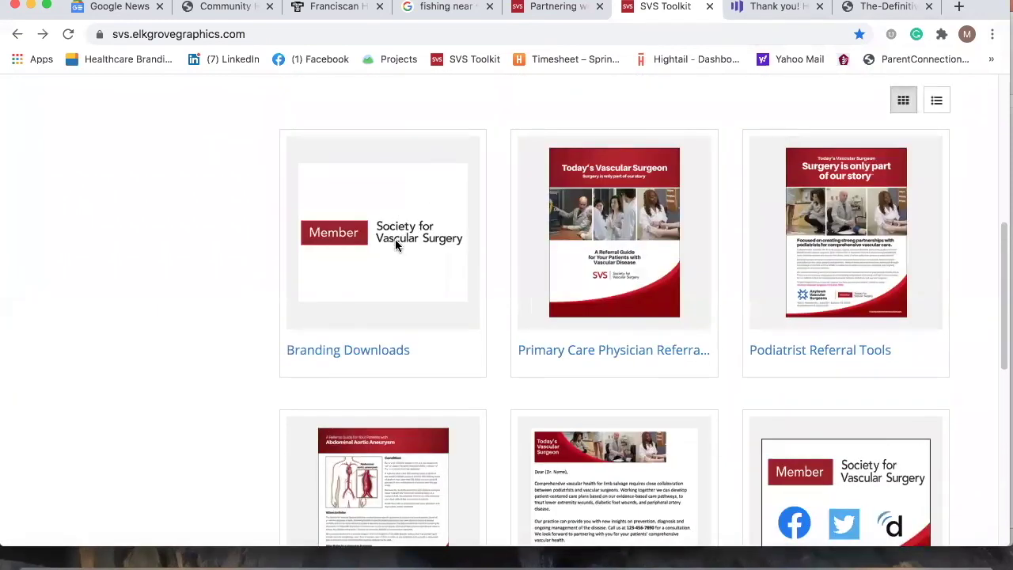
click(374, 251)
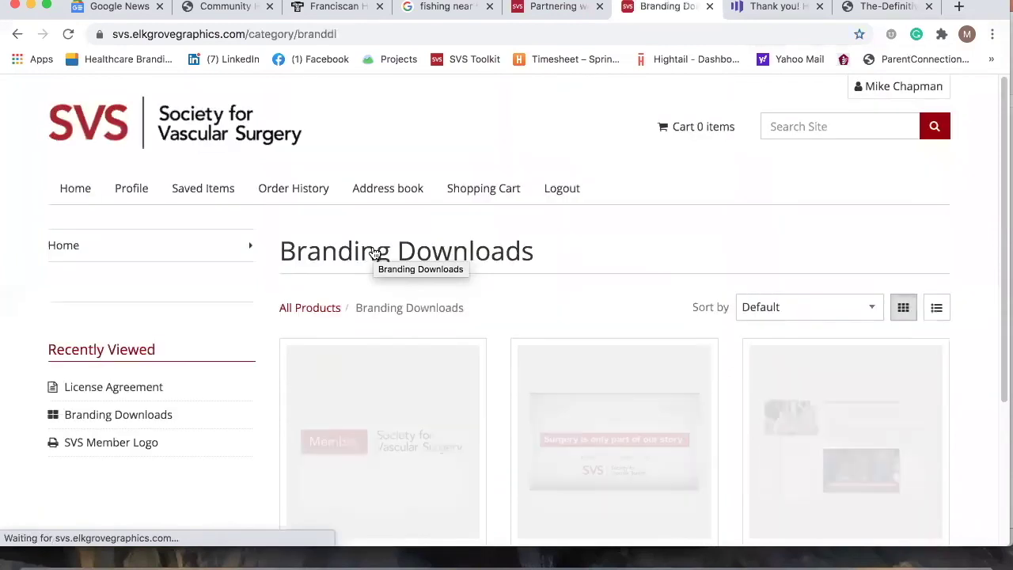
scroll(374, 251, down, 2)
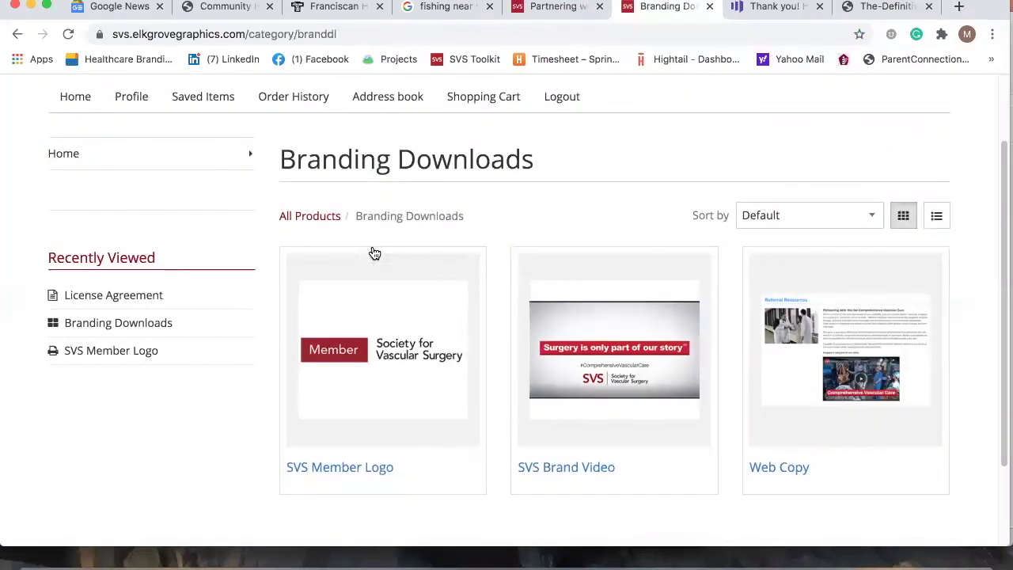
scroll(375, 251, down, 1)
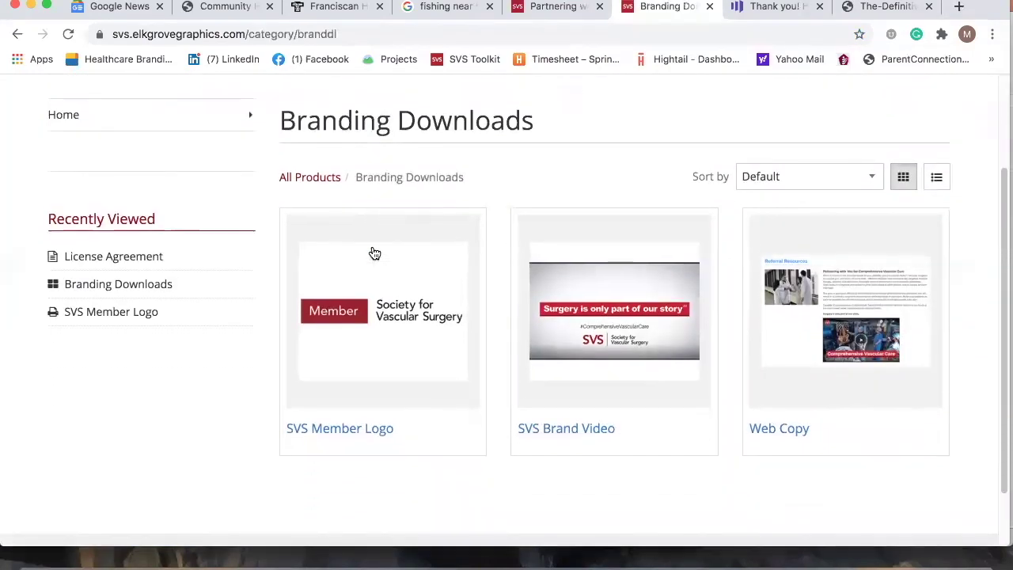
Open the SVS Member Logo page and download SV-007-20_SVS_Member_Logo (8).png
click(419, 340)
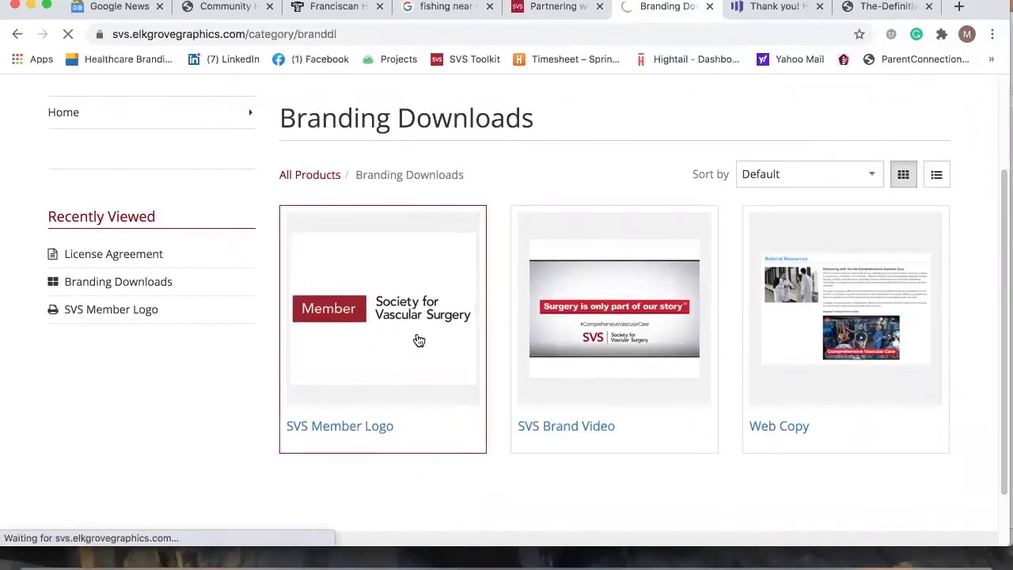
scroll(419, 340, down, 3)
scroll(419, 340, down, 2)
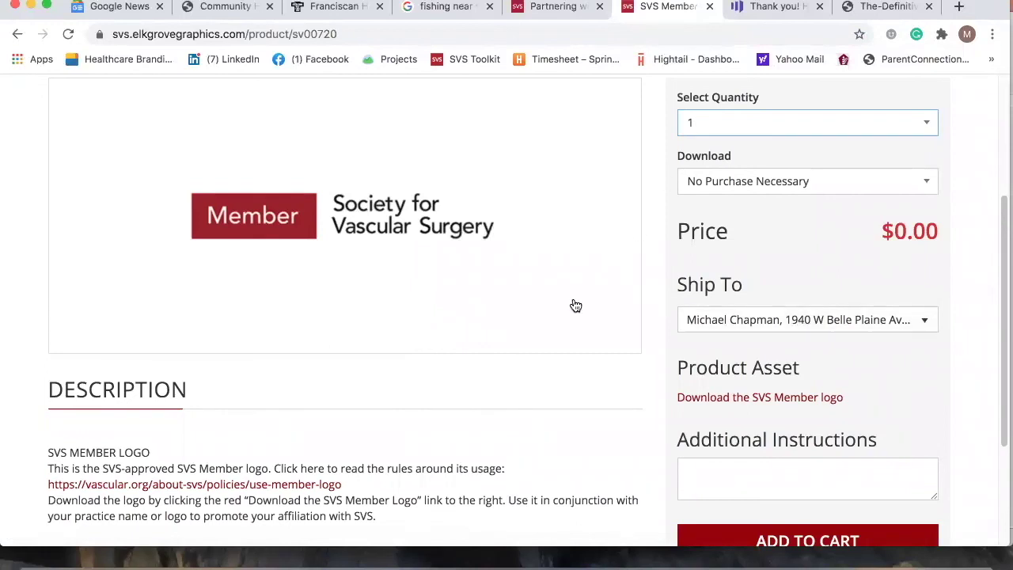
scroll(573, 306, down, 1)
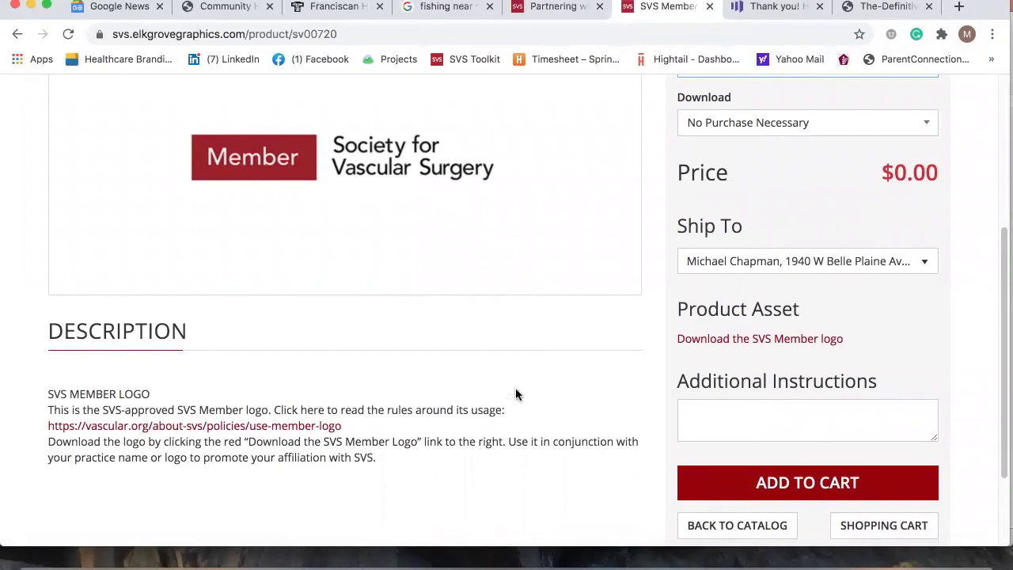
click(710, 341)
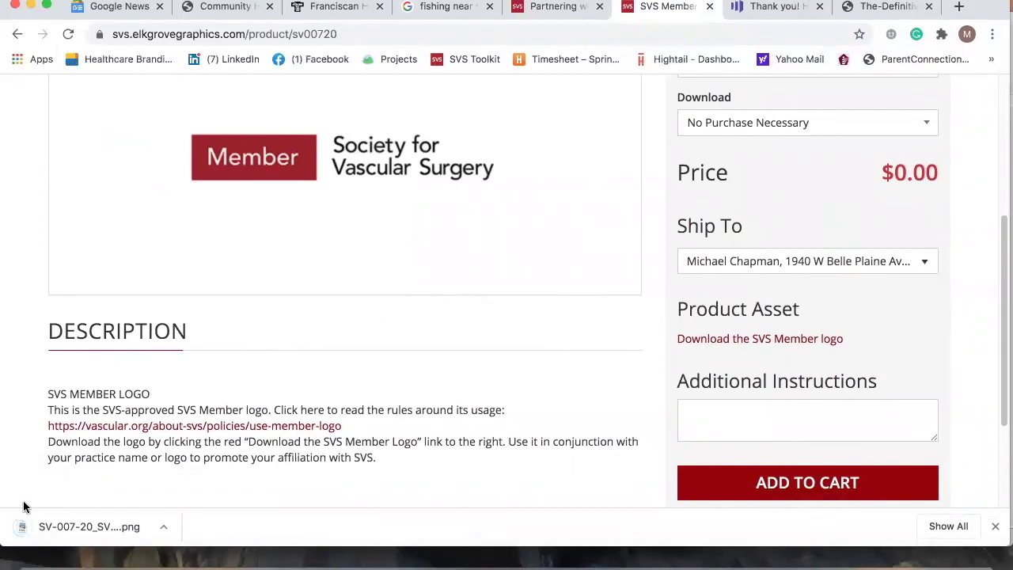
click(92, 528)
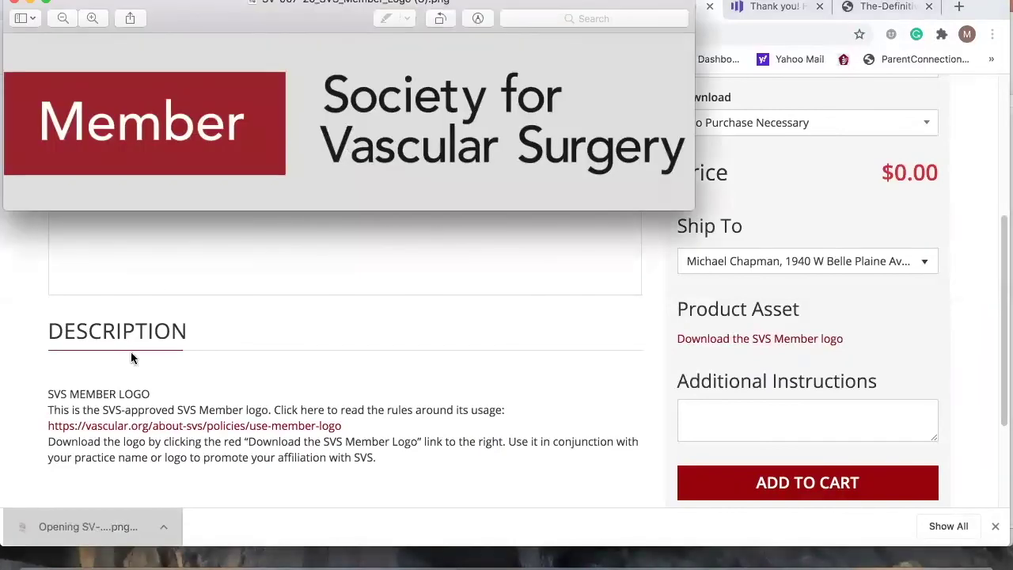
click(115, 0)
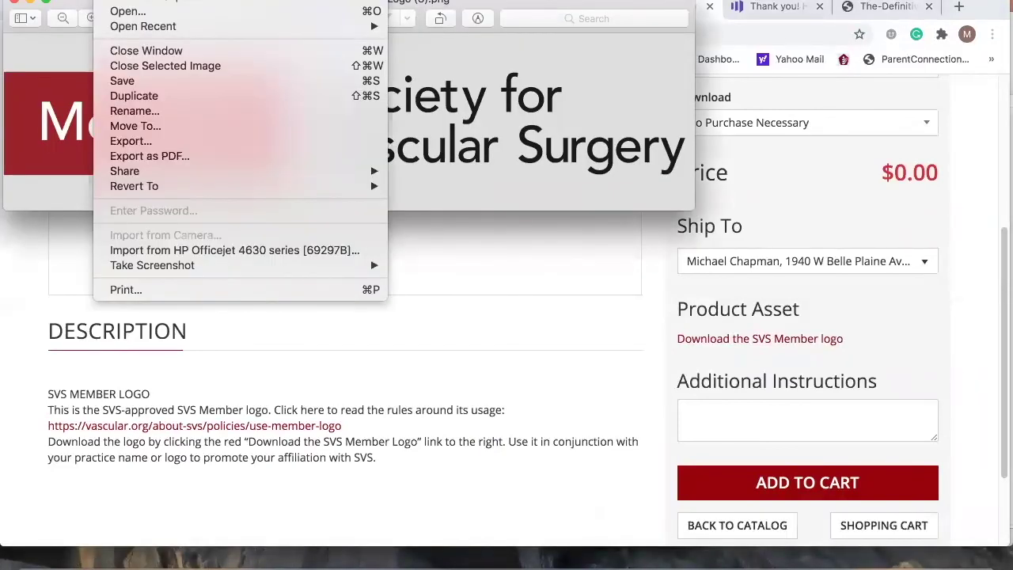
click(122, 80)
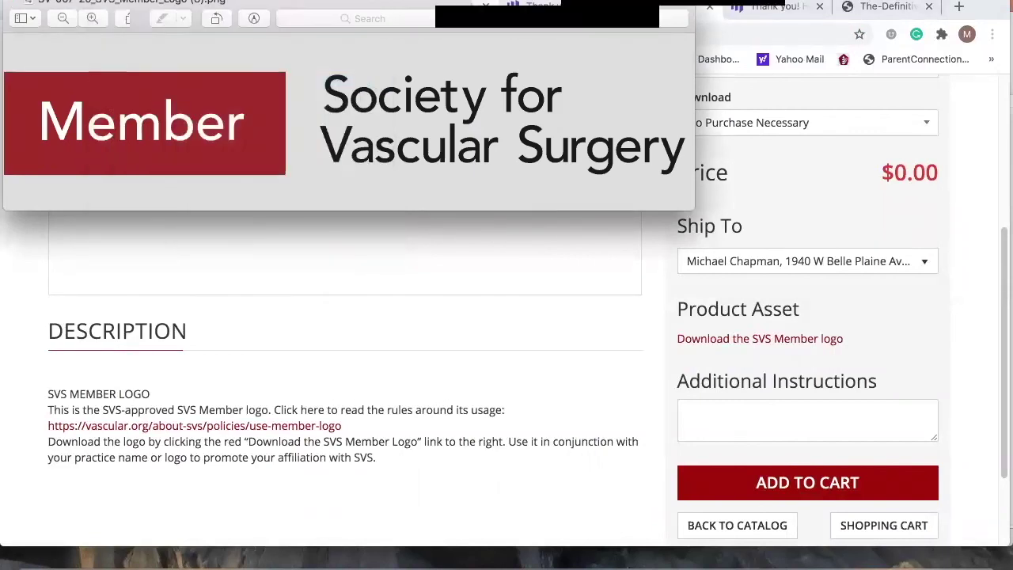
click(14, 4)
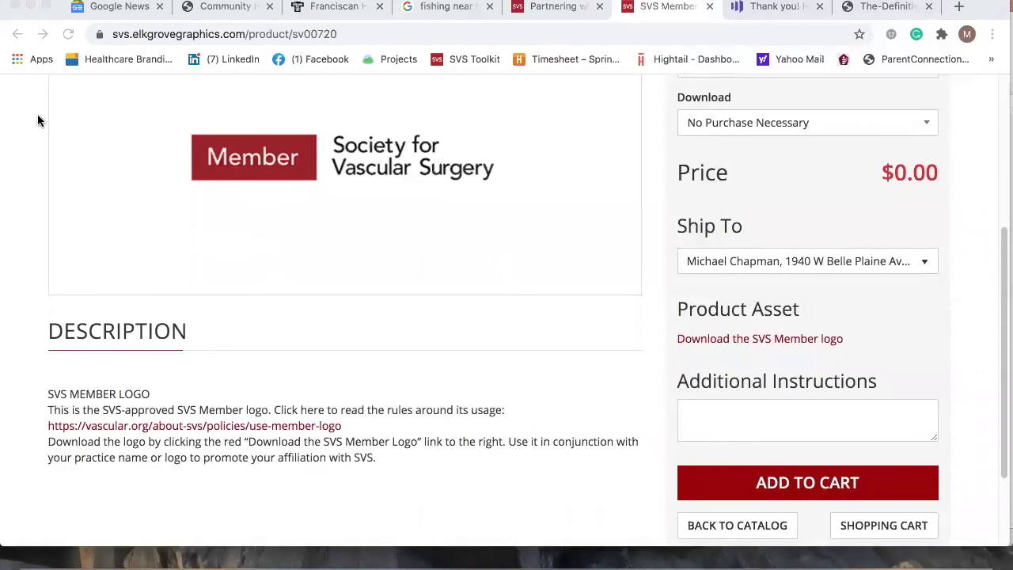
Return to Branding Downloads, open SVS Brand Video and download its 253 MB SV-006-20 MP4
click(17, 34)
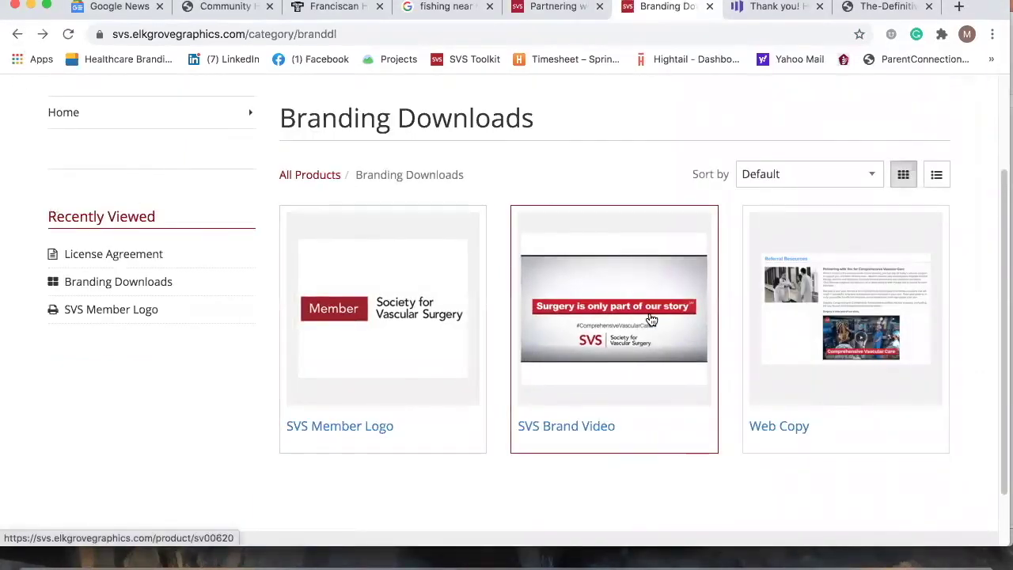
click(651, 319)
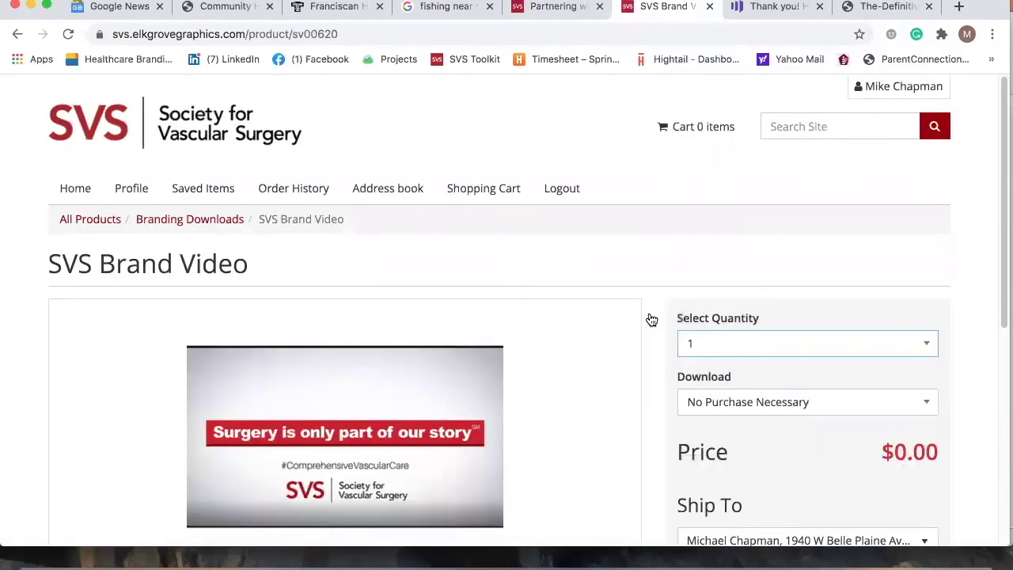
scroll(651, 319, down, 5)
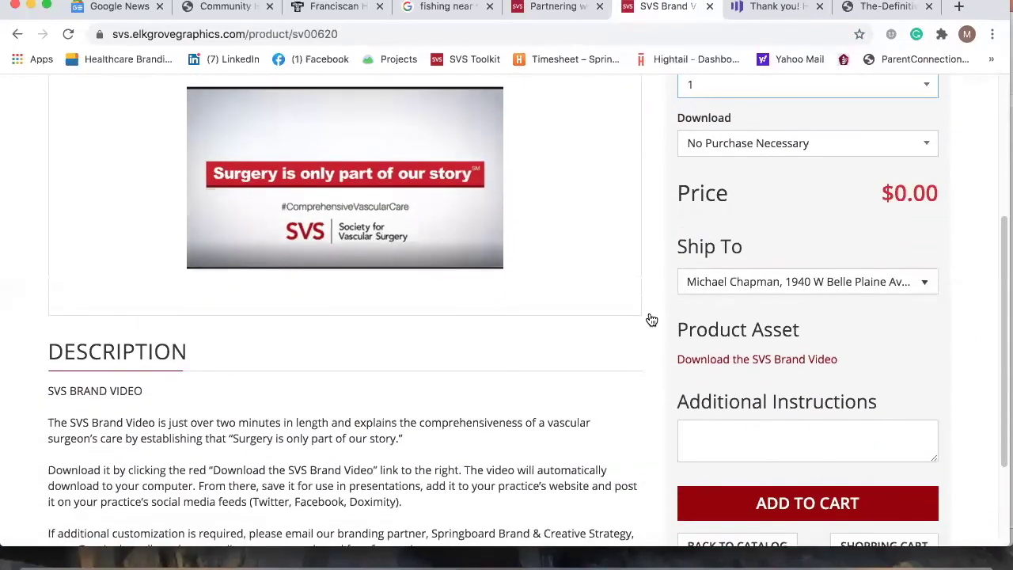
scroll(651, 319, down, 1)
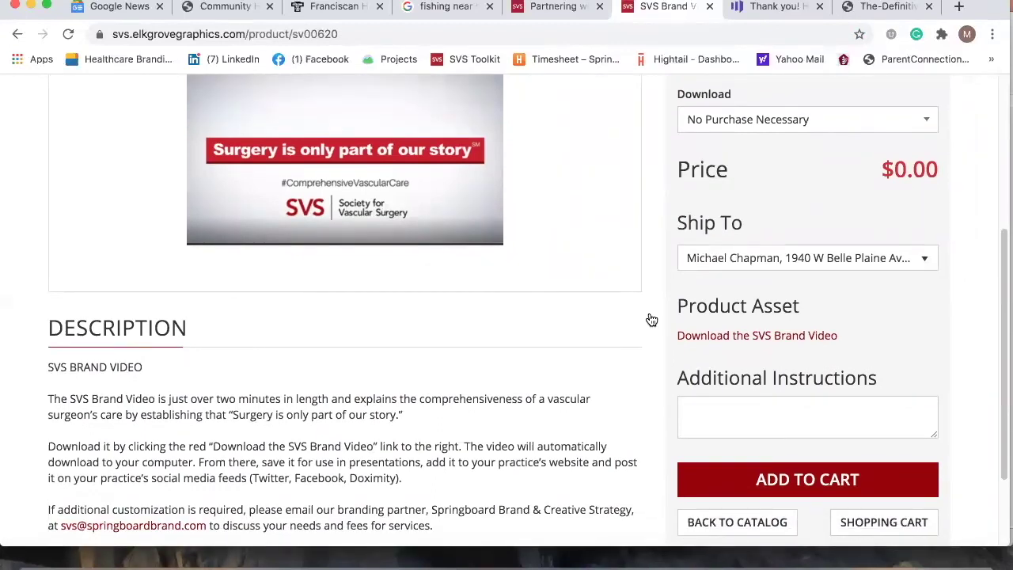
scroll(651, 319, down, 2)
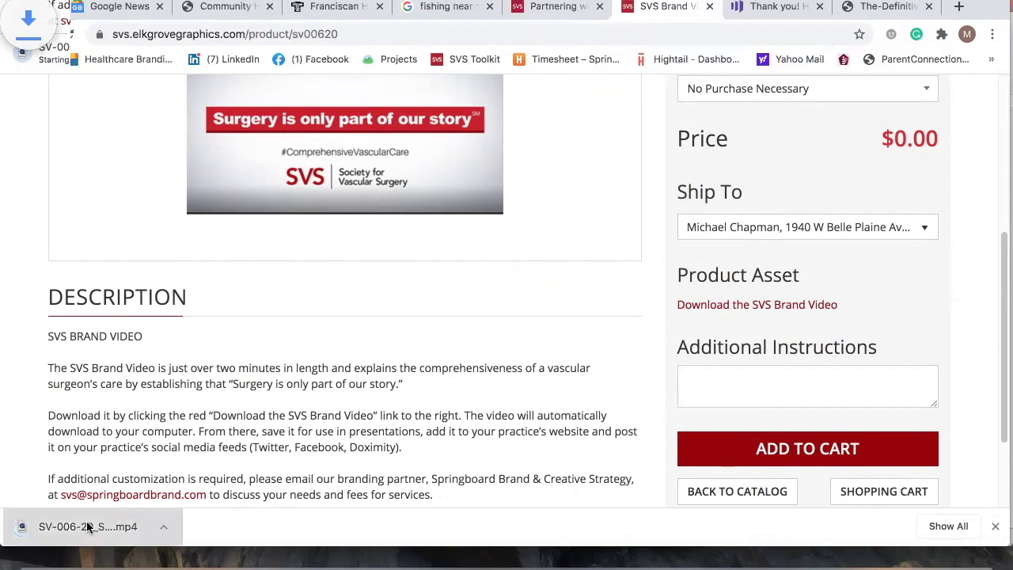
Open the downloaded SVS Brand Video MP4 in QuickTime, play it, then close it
click(87, 523)
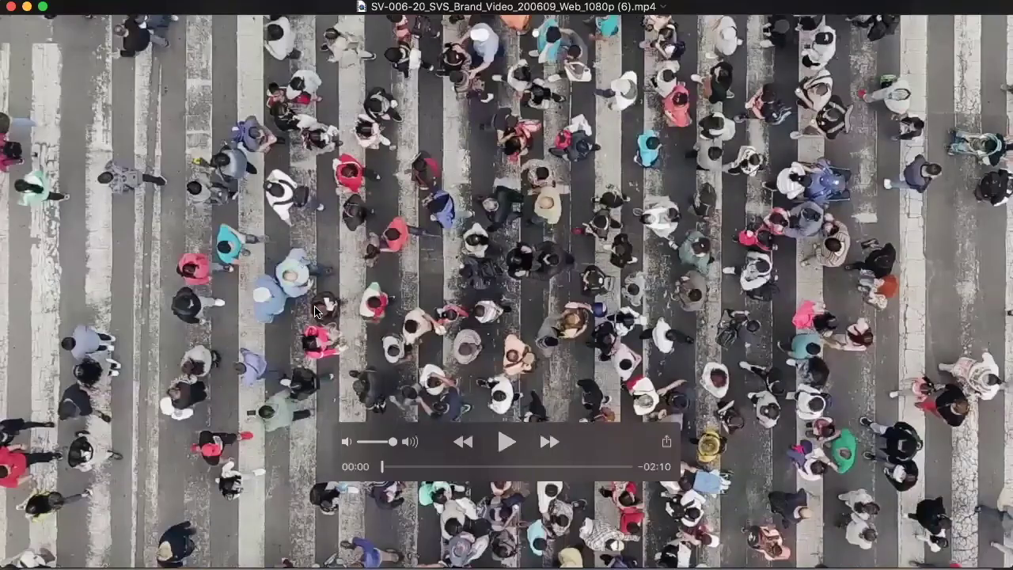
click(502, 447)
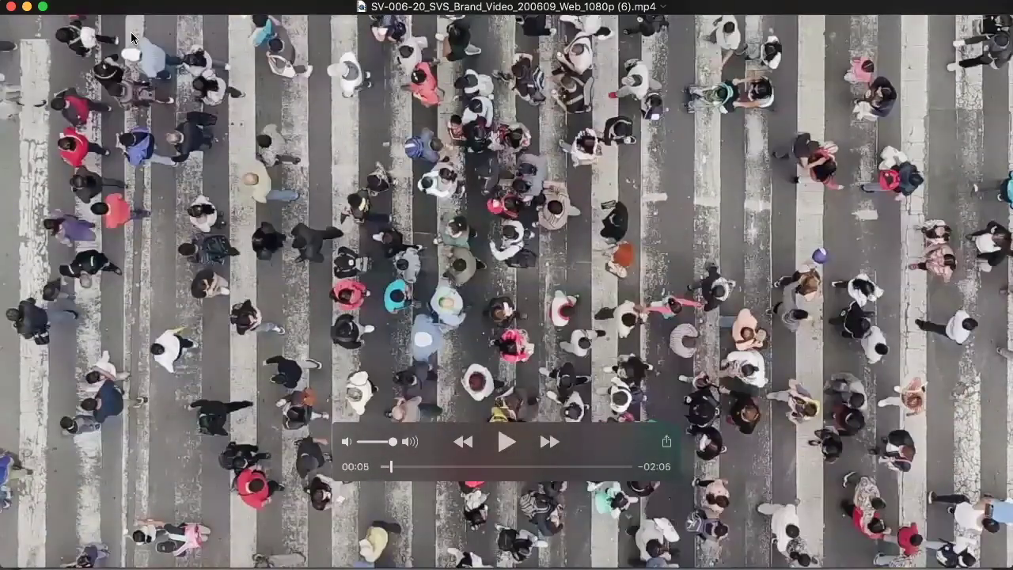
click(162, 0)
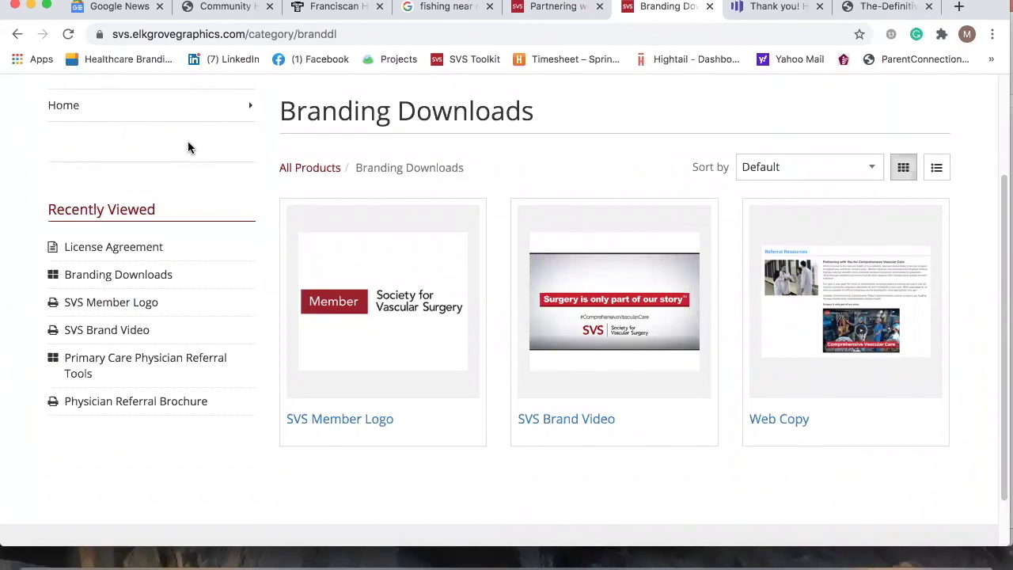
From Home, open Primary Care Physician Referral Tools showing the brochure, flyer and direct mail postcard
click(62, 107)
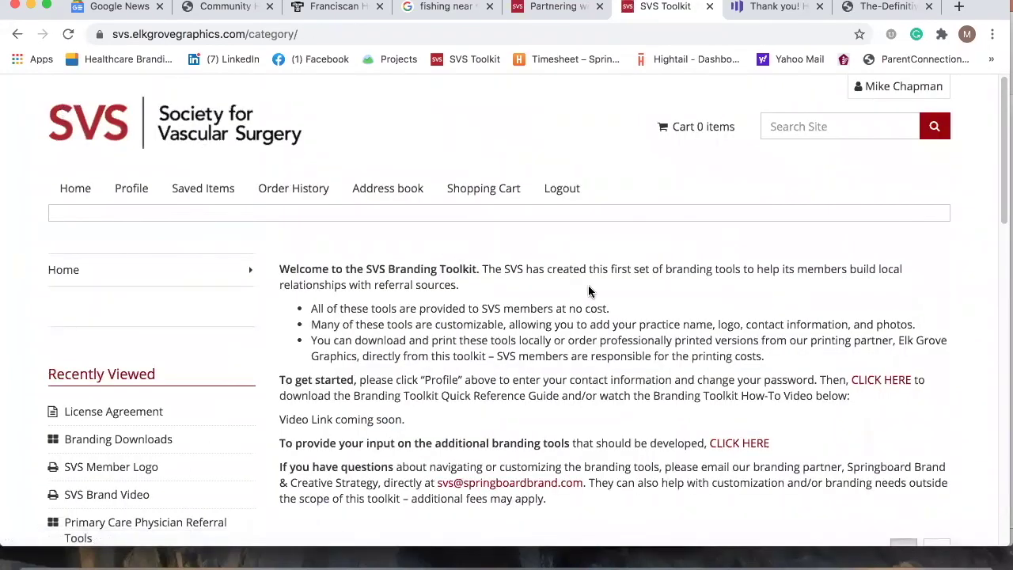
scroll(588, 288, down, 3)
scroll(588, 291, down, 5)
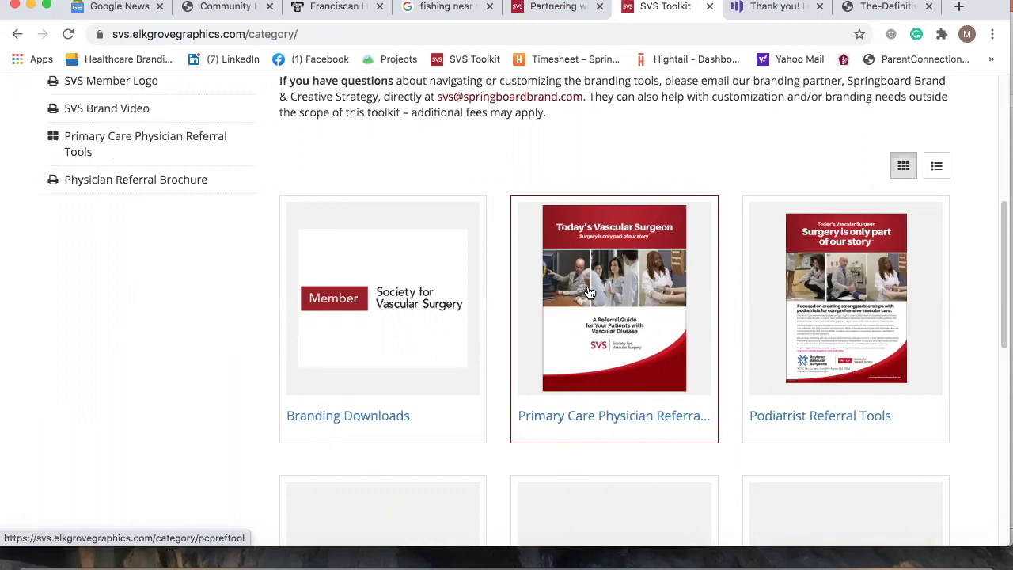
click(589, 293)
scroll(590, 293, down, 3)
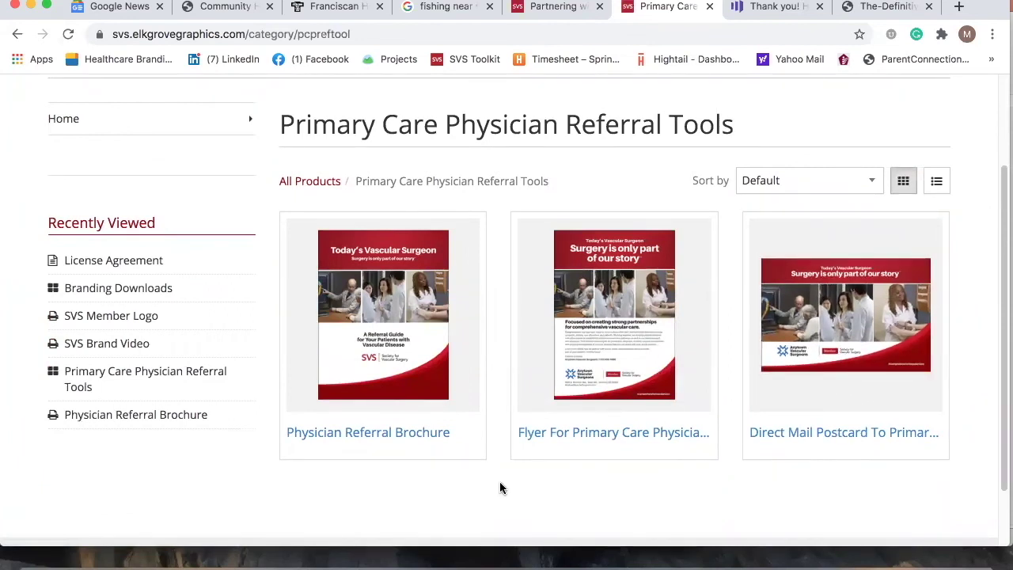
Open the Physician Referral Brochure and read its 4Color, 4-page, 11 x 17 to 8.5 x 11 description
click(402, 334)
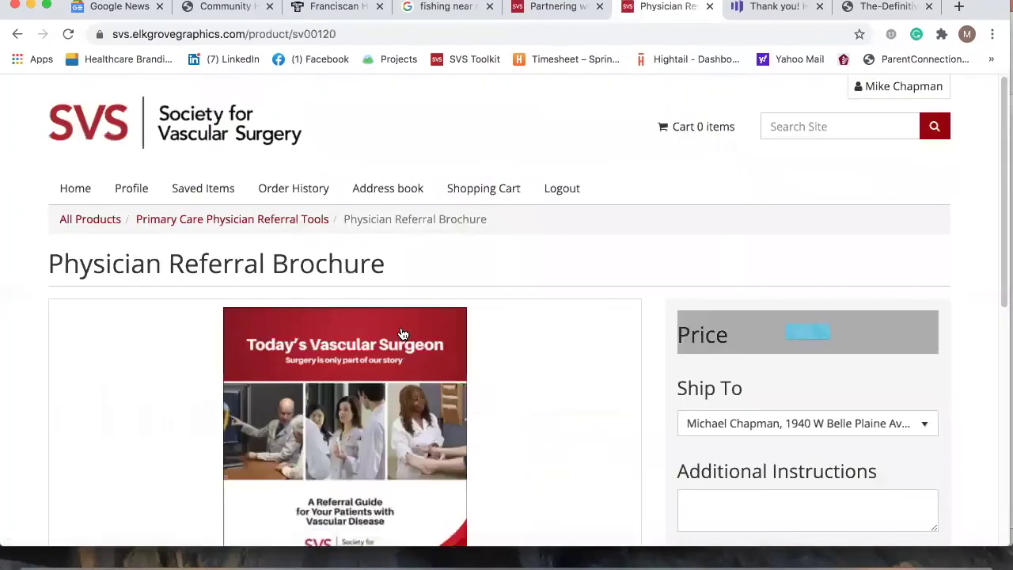
scroll(609, 354, down, 2)
scroll(610, 353, down, 3)
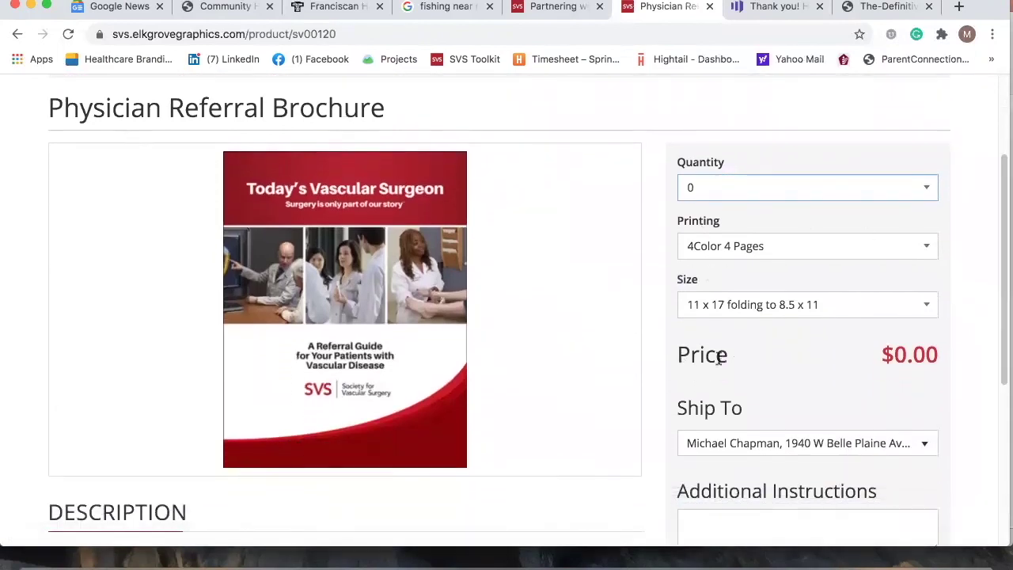
scroll(580, 345, down, 1)
scroll(582, 347, down, 3)
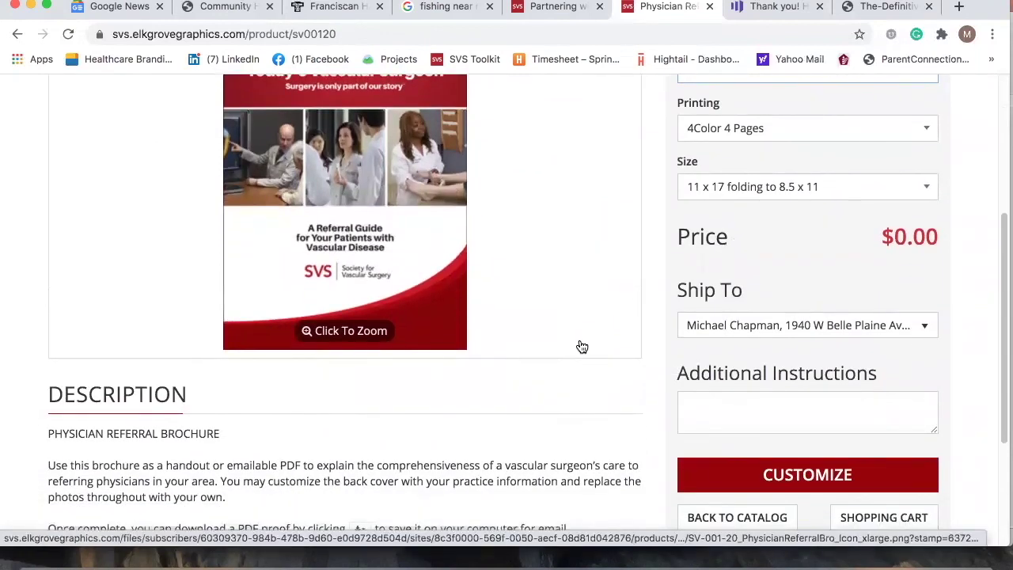
scroll(638, 353, down, 2)
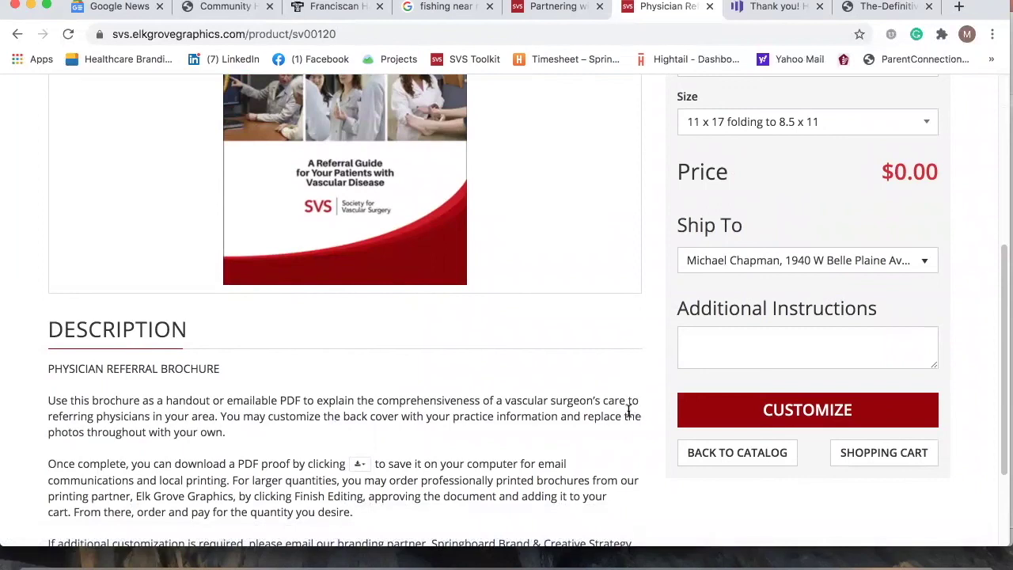
Customize the Physician Referral Brochure and review the page 1 "Today's Vascular Surgeon" cover controls
click(817, 413)
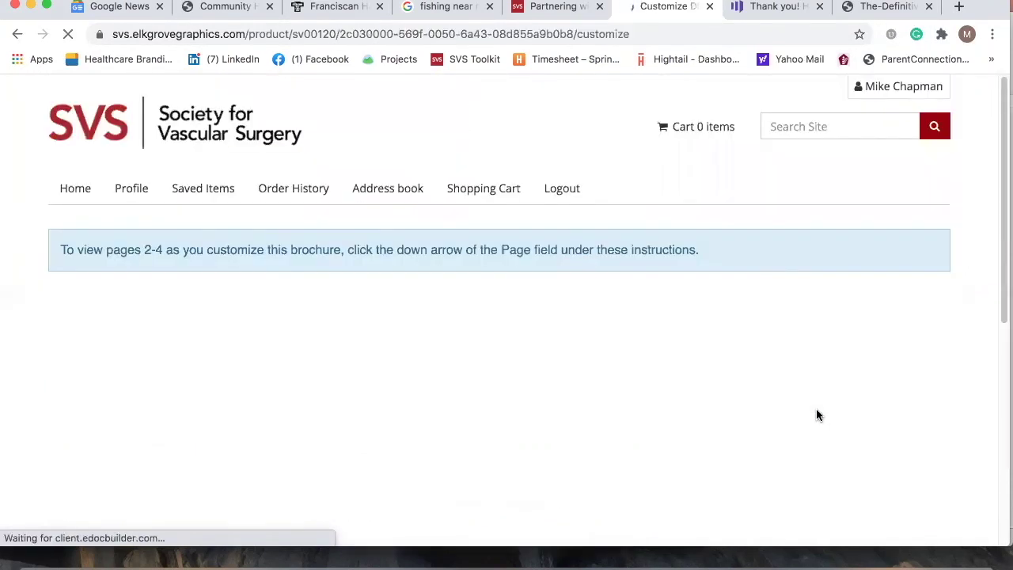
scroll(817, 414, down, 2)
scroll(817, 415, down, 5)
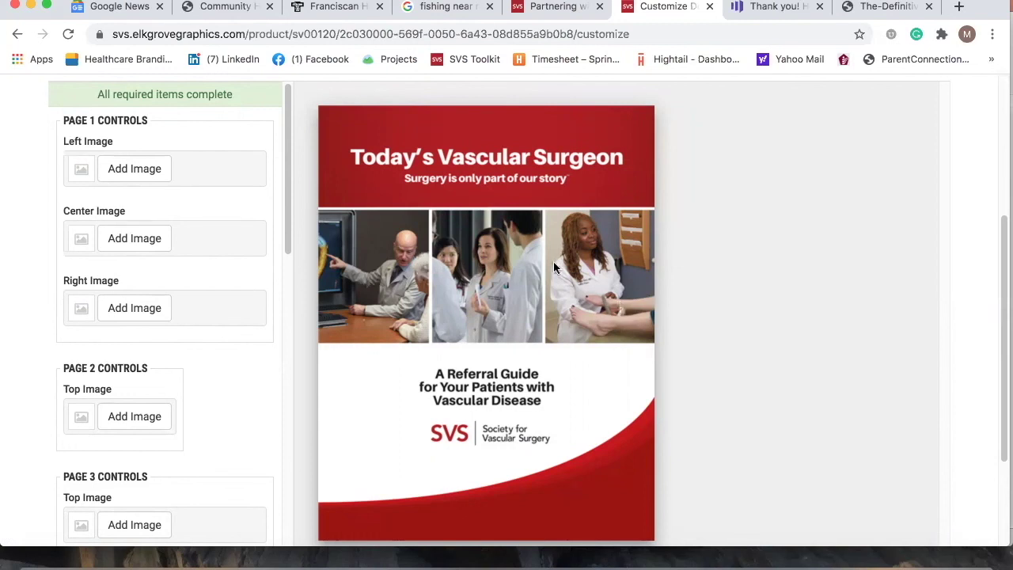
scroll(571, 275, left, 3)
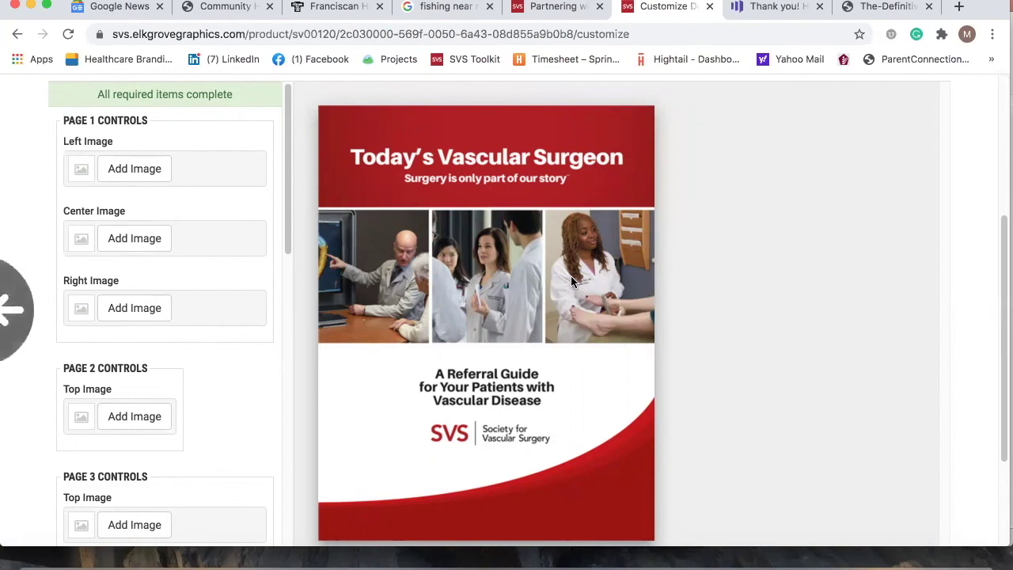
scroll(571, 275, up, 3)
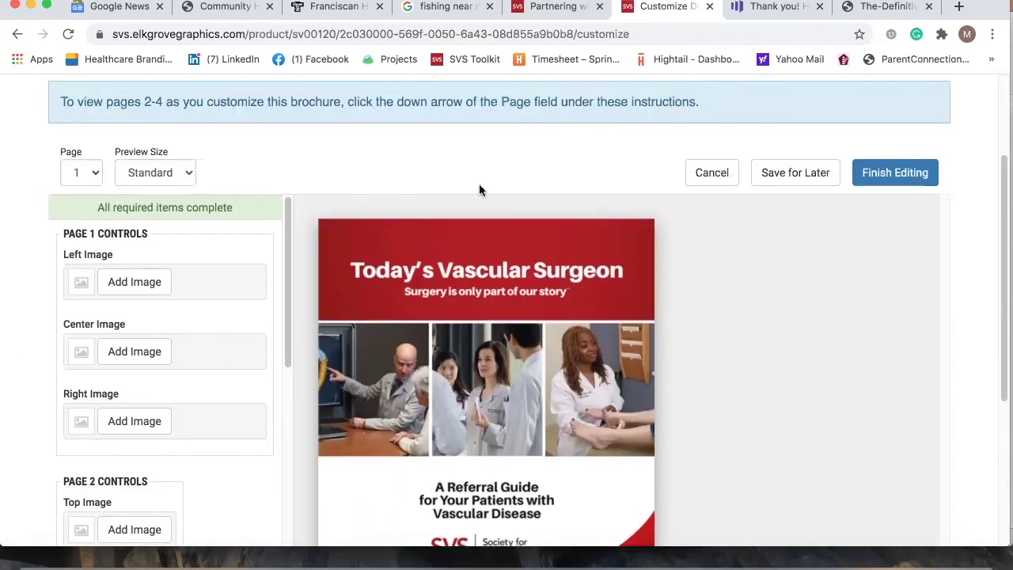
Preview pages 2 and 3 of the brochure from the page list
click(95, 174)
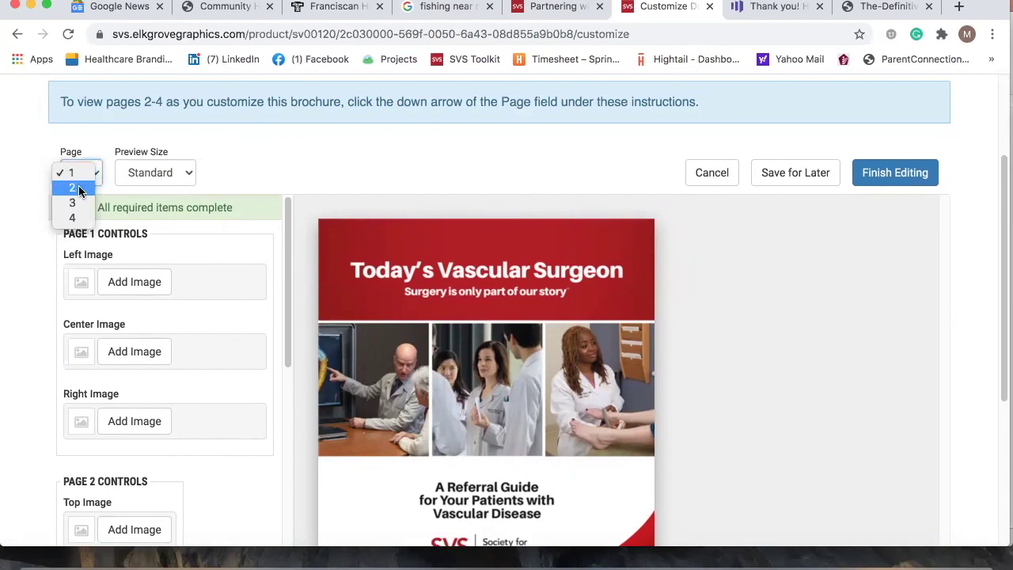
click(74, 189)
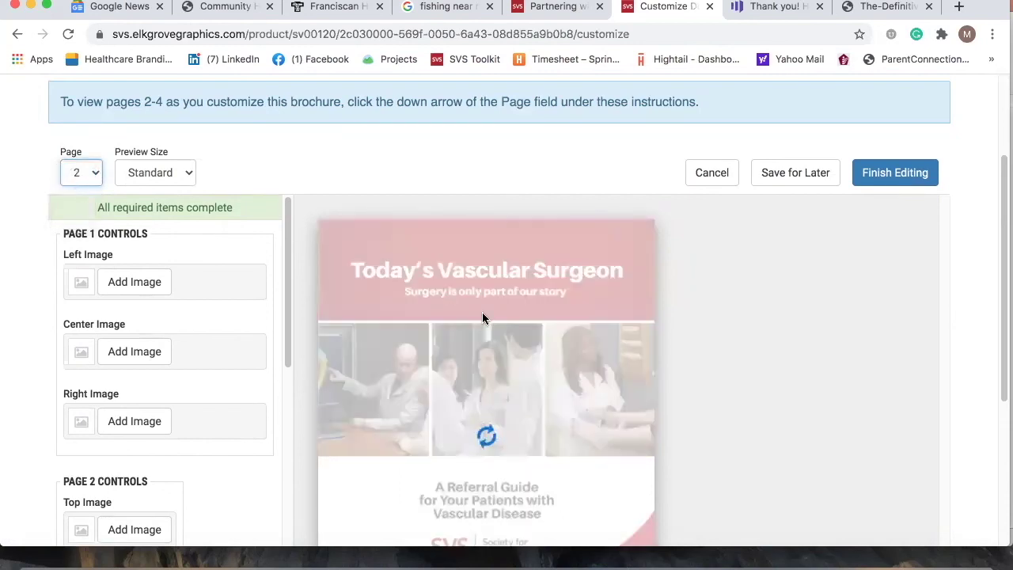
scroll(482, 316, down, 1)
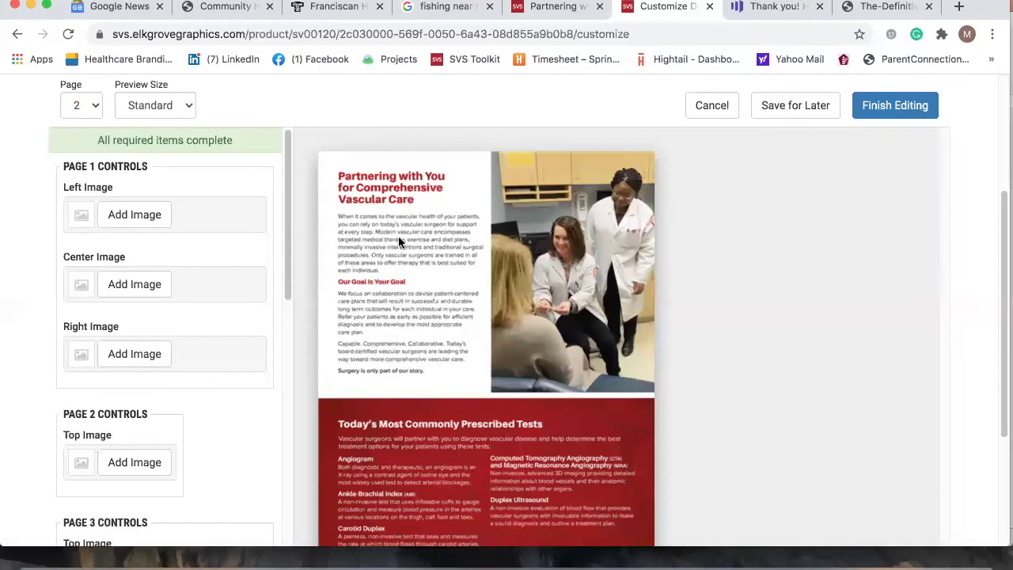
click(92, 106)
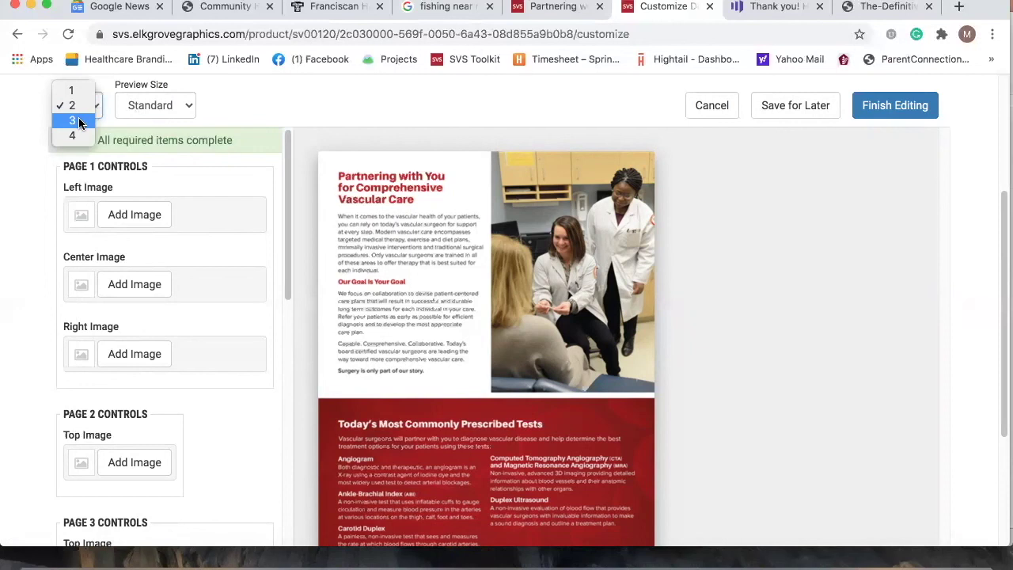
click(79, 120)
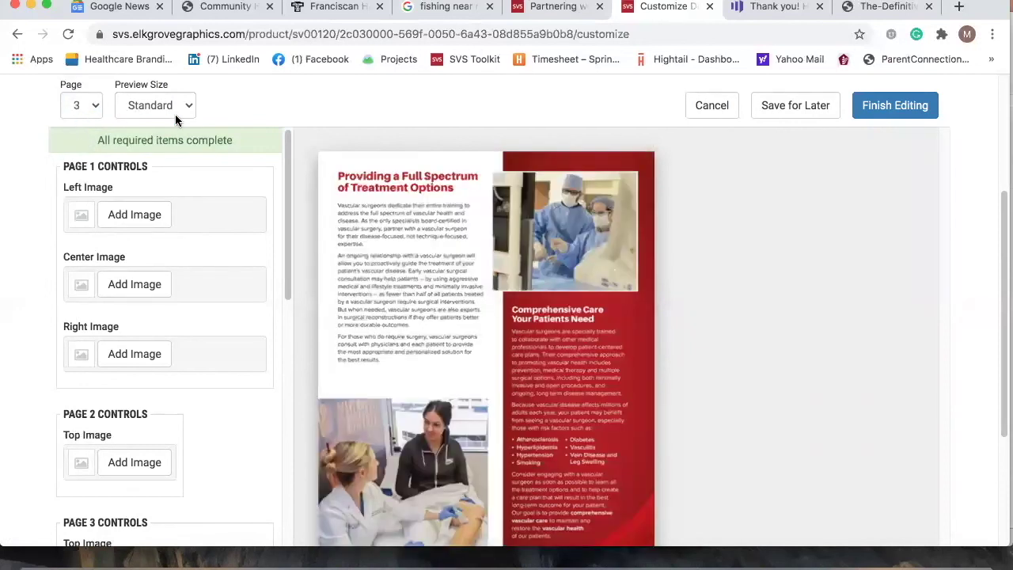
Look over page 4, the back page, then switch the preview back to page 1
click(93, 106)
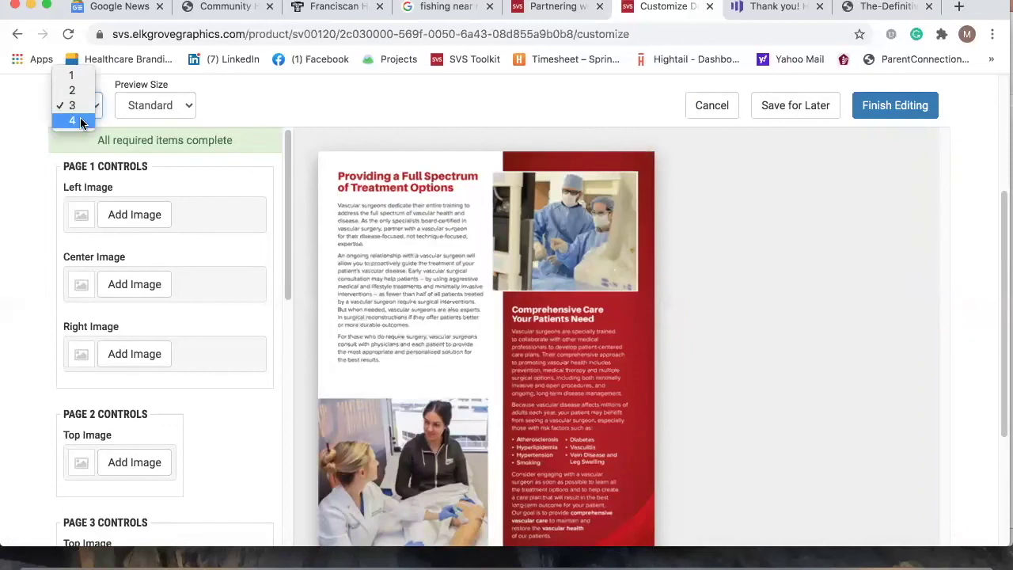
click(80, 119)
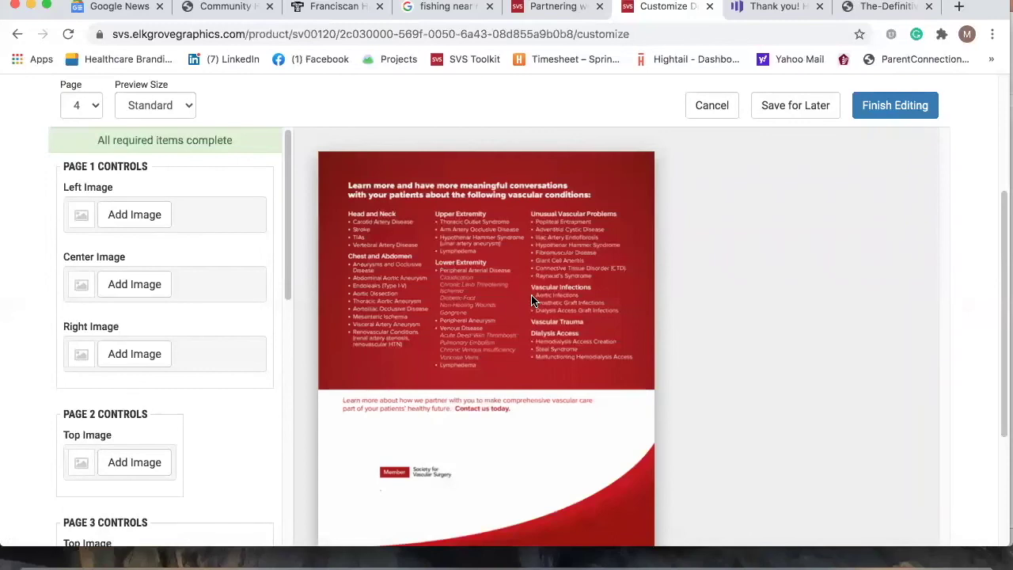
scroll(532, 300, down, 2)
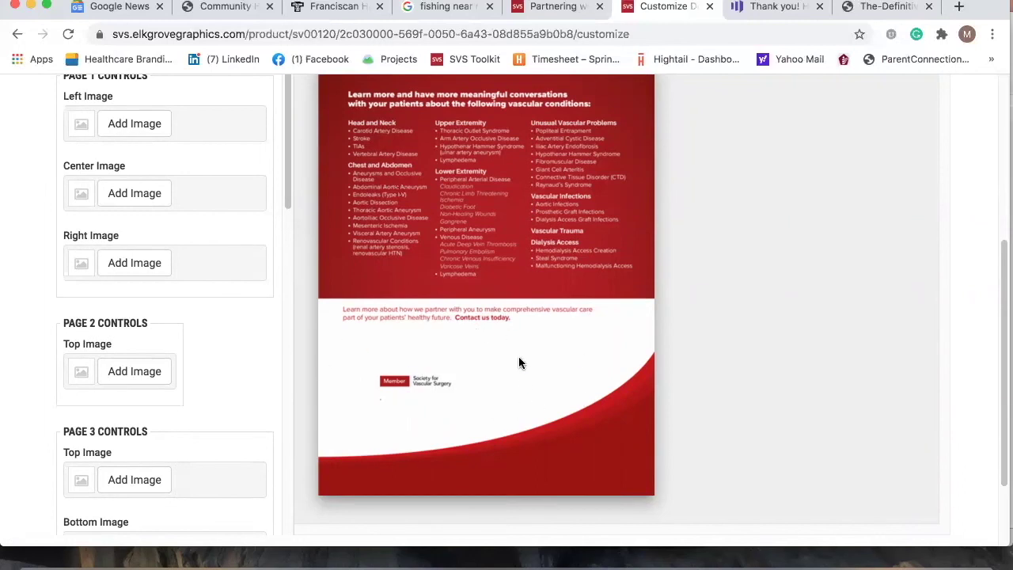
scroll(518, 362, up, 2)
scroll(175, 202, up, 2)
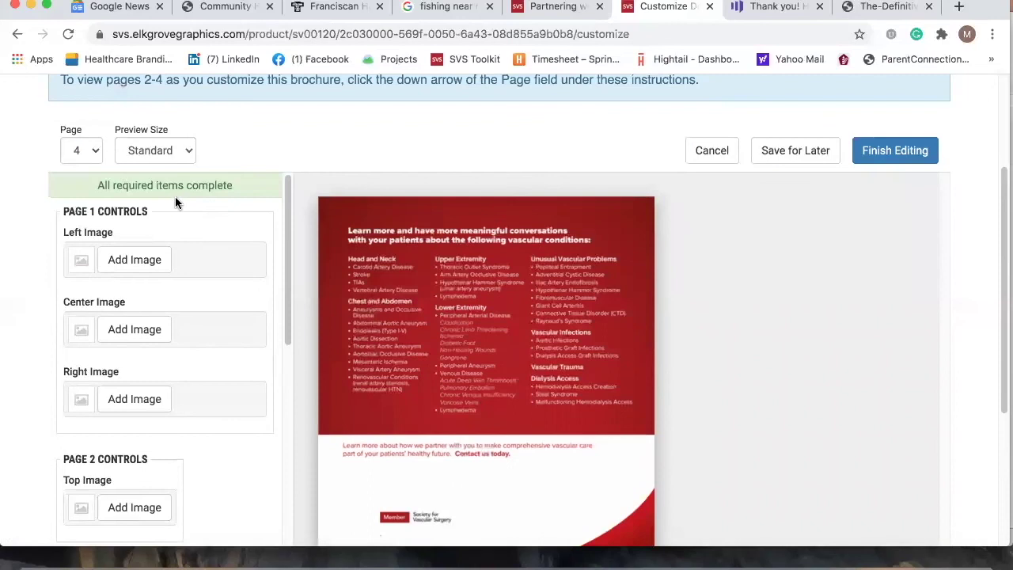
click(80, 150)
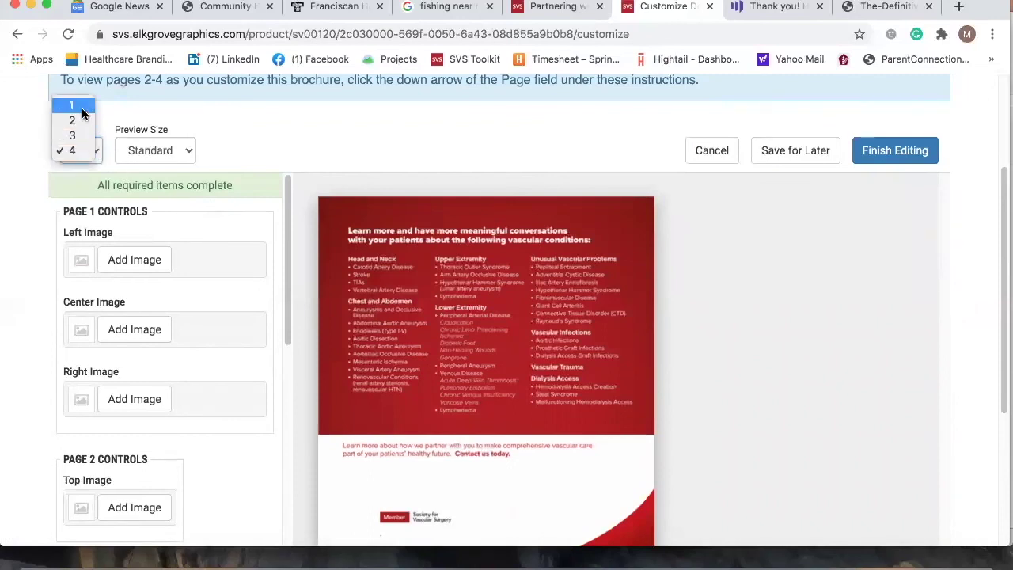
click(82, 106)
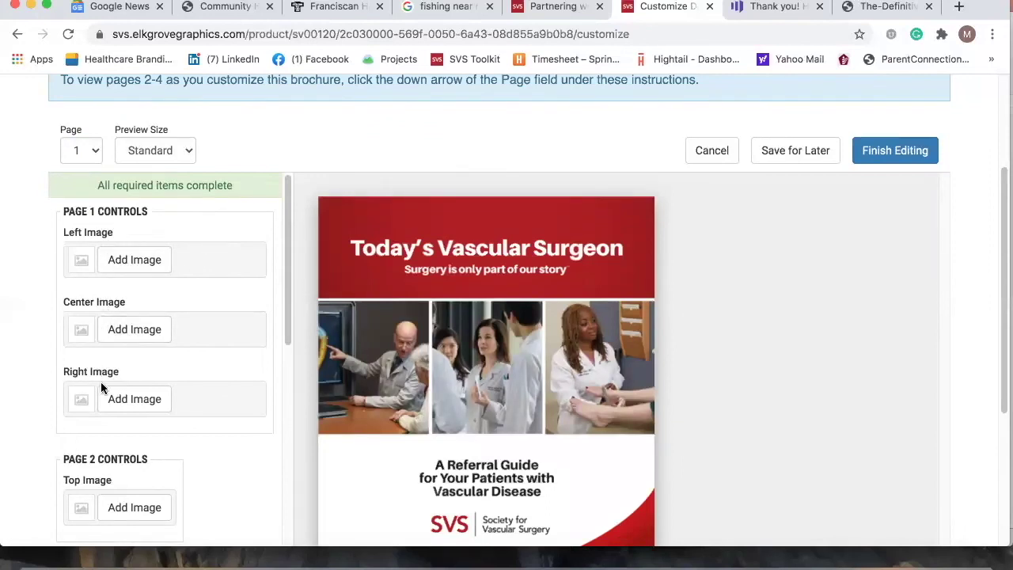
Upload A Left Dr L scan.jpg as the cover's Left Image
click(143, 265)
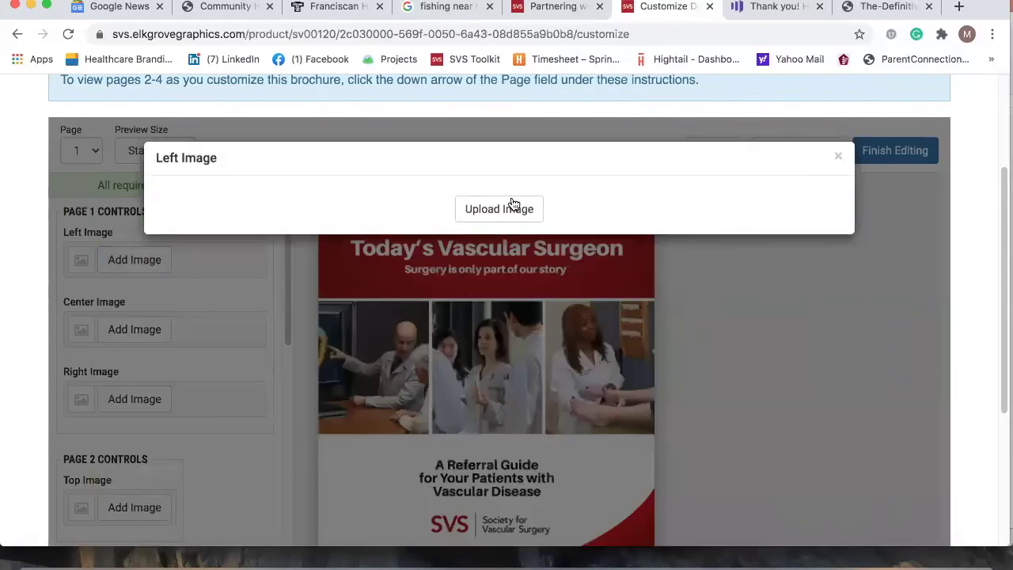
click(519, 212)
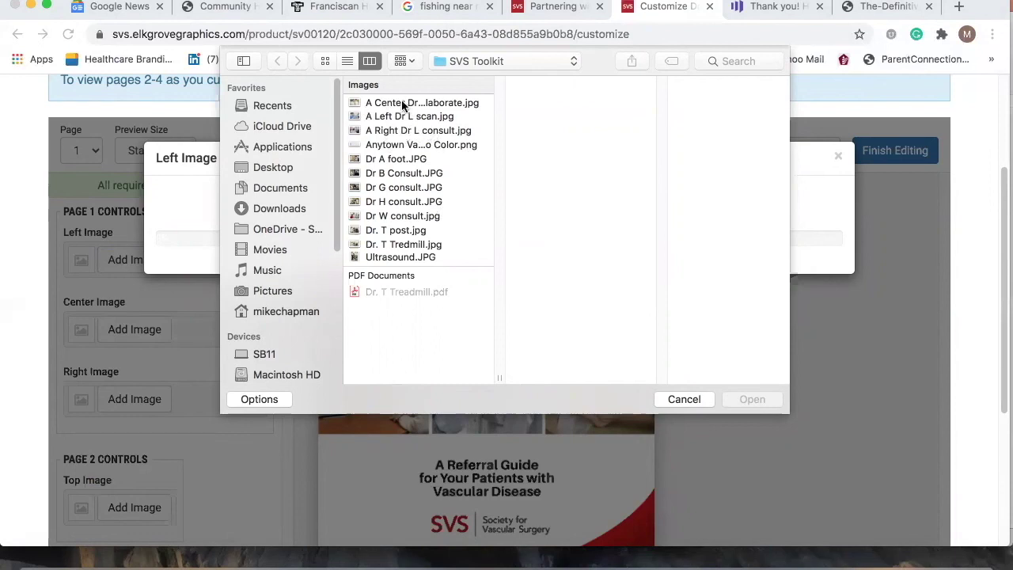
click(387, 119)
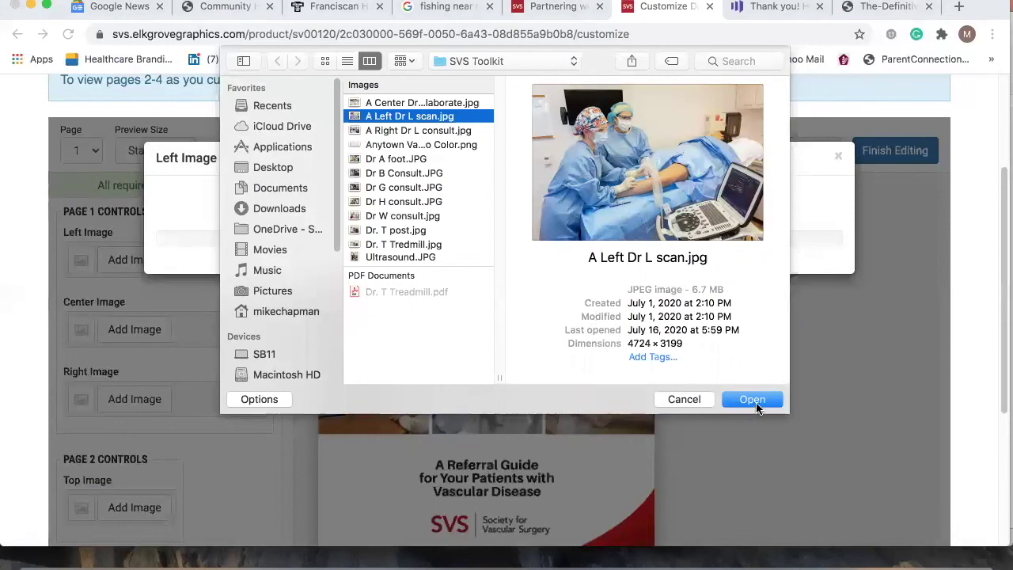
click(755, 397)
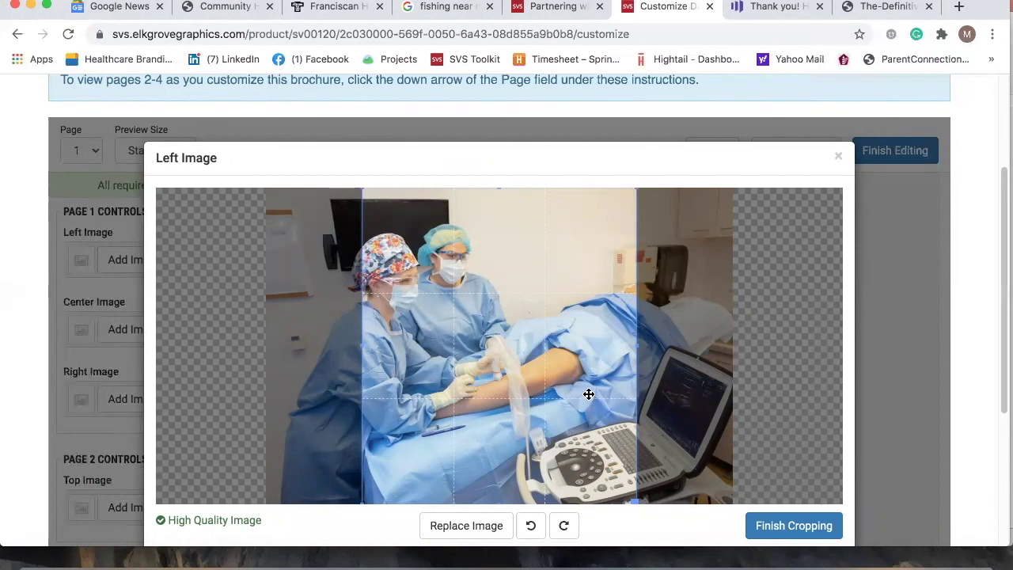
Shift the crop box over the clinicians, finish cropping and update the preview
drag(589, 393, 523, 384)
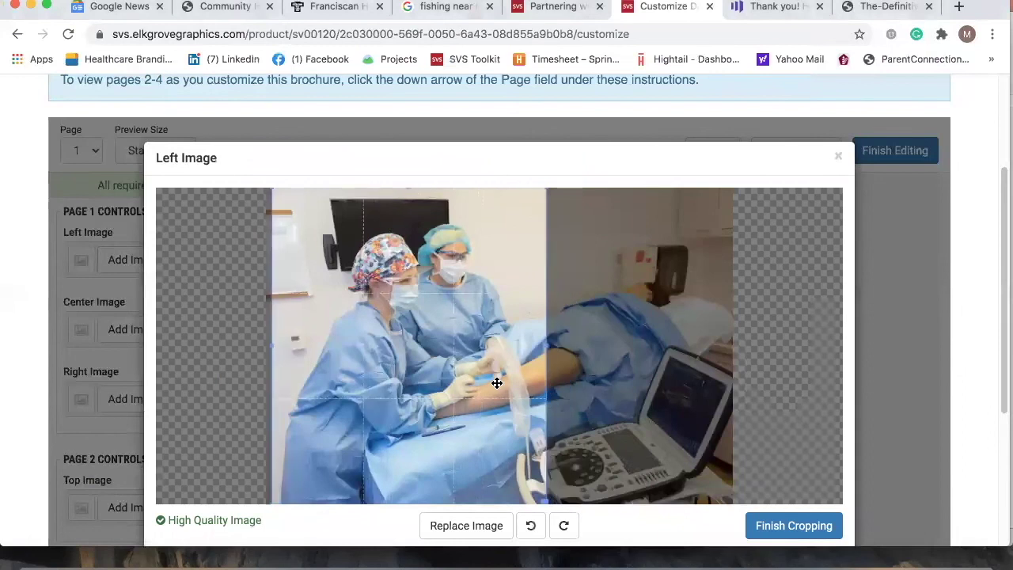
drag(496, 383, 501, 380)
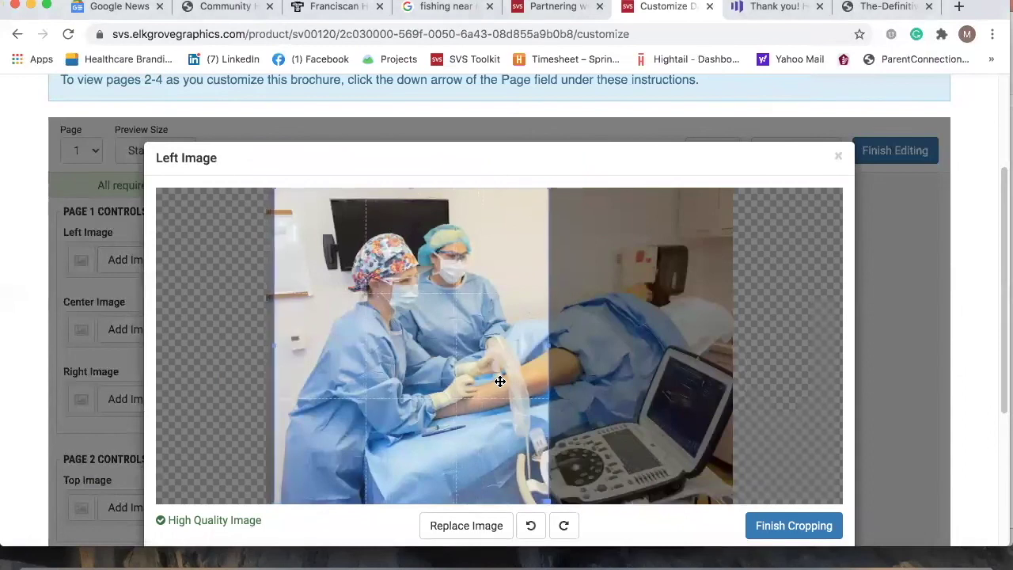
drag(500, 381, 566, 384)
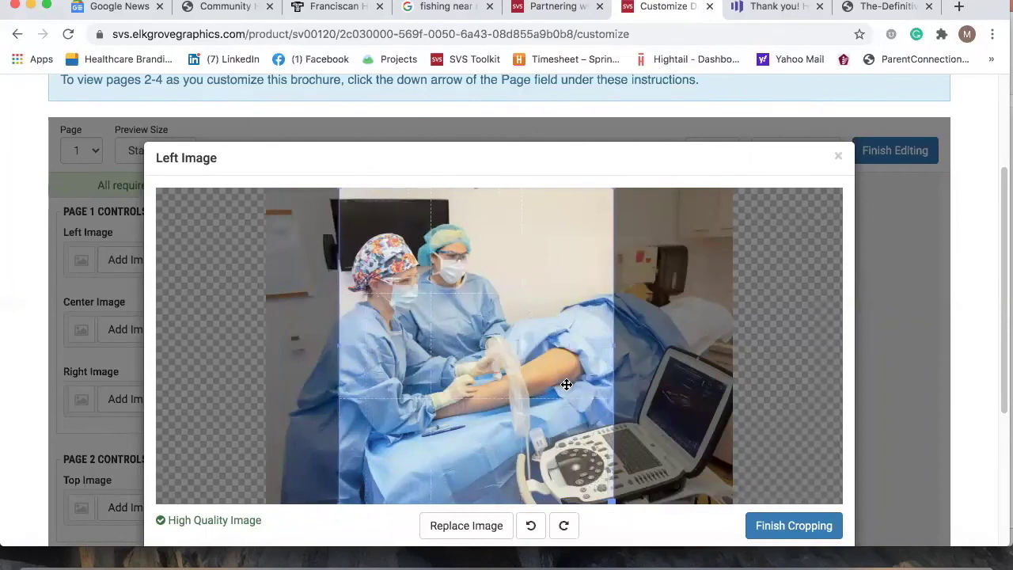
click(786, 528)
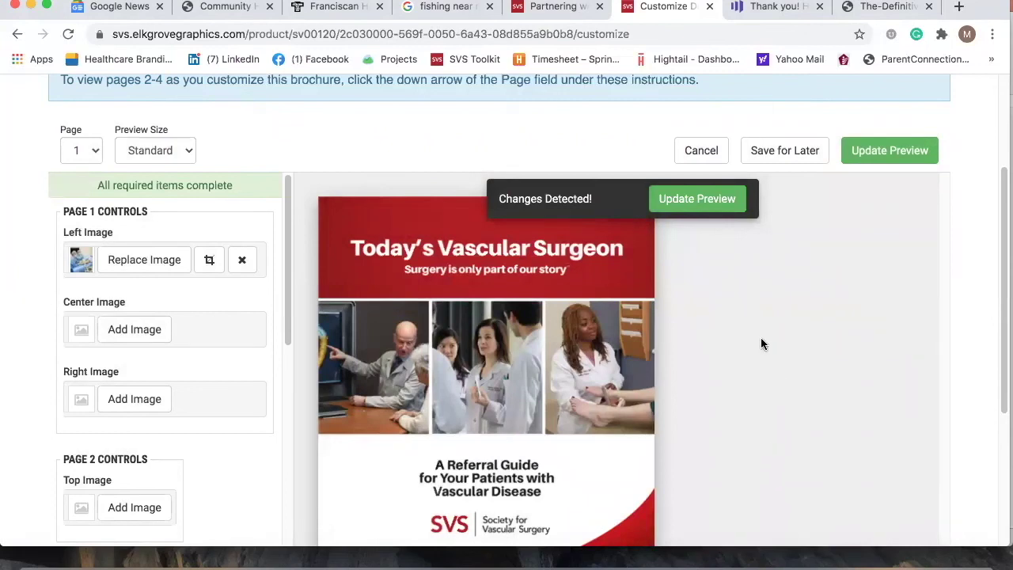
click(711, 207)
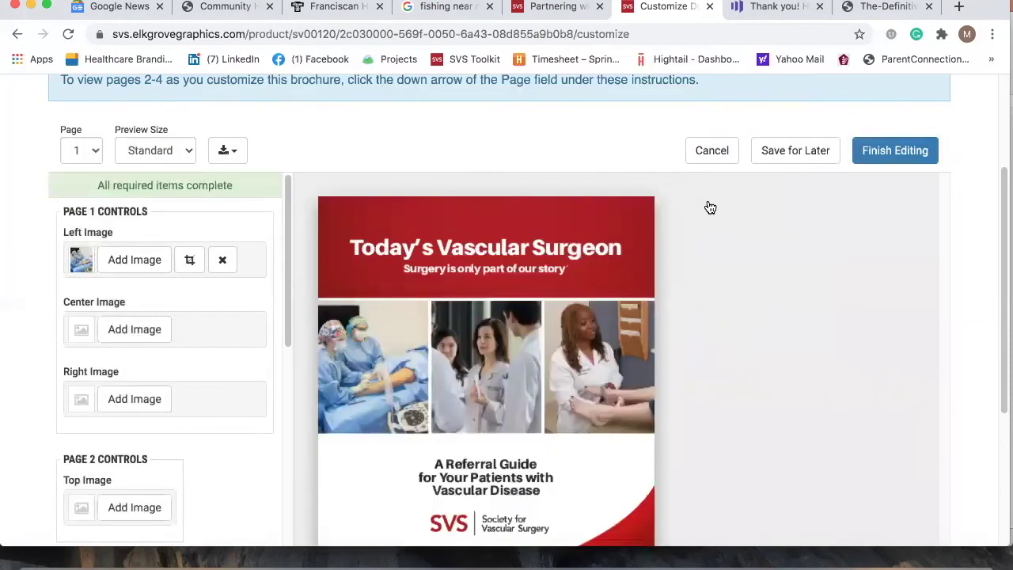
Upload A Center Dr L collaborate.jpg as the cover's centre image
click(134, 330)
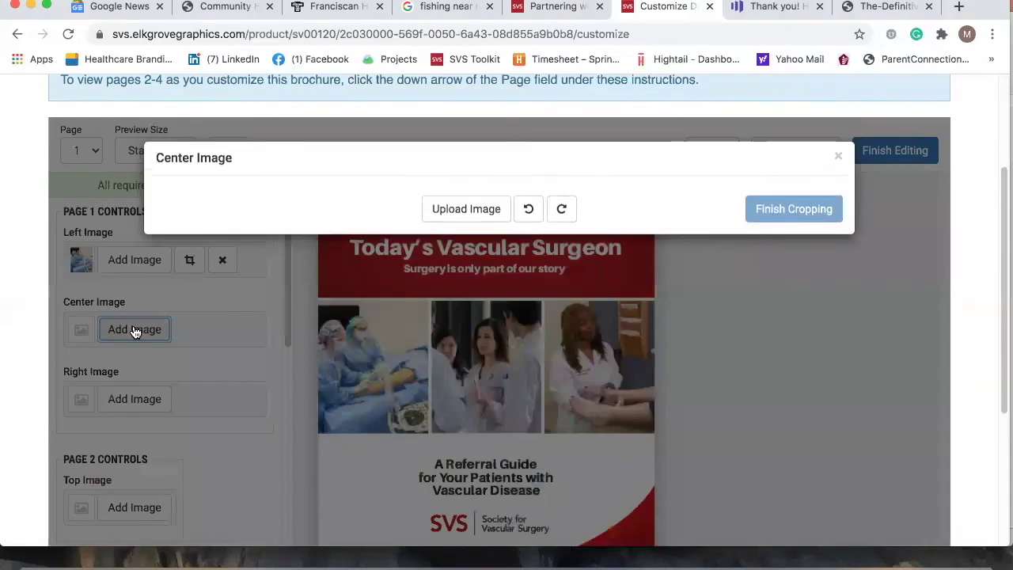
click(509, 210)
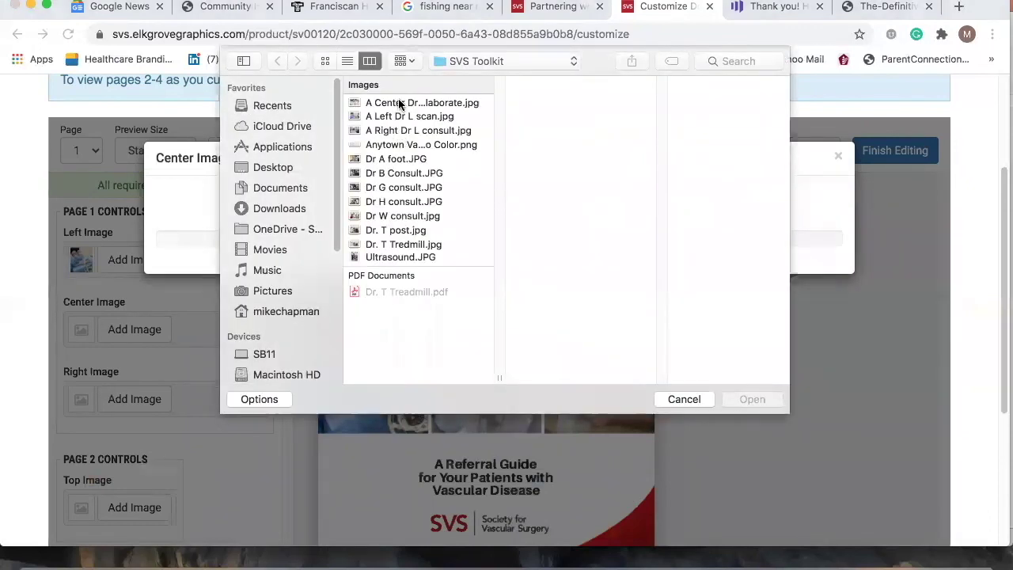
click(400, 102)
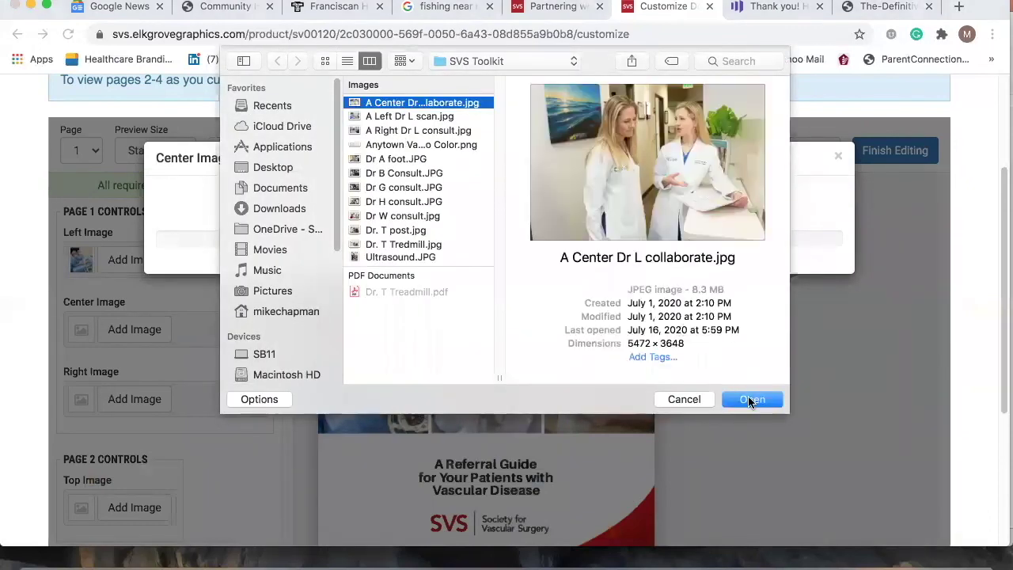
click(751, 399)
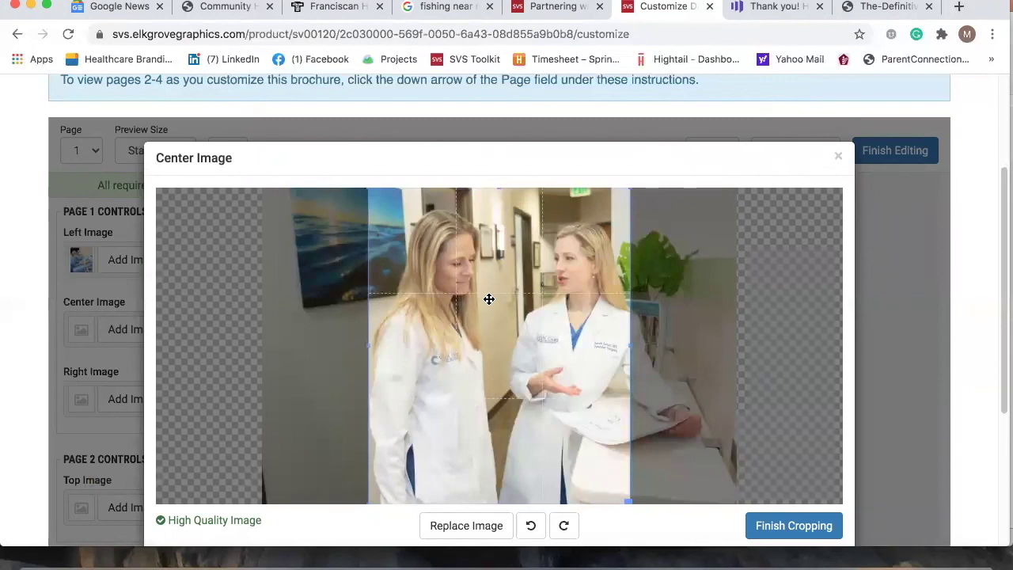
Crop the photo tightly on the doctor at the right and update the preview
mouse_move(489, 300)
mouse_down()
mouse_move(552, 308)
mouse_move(506, 308)
mouse_up()
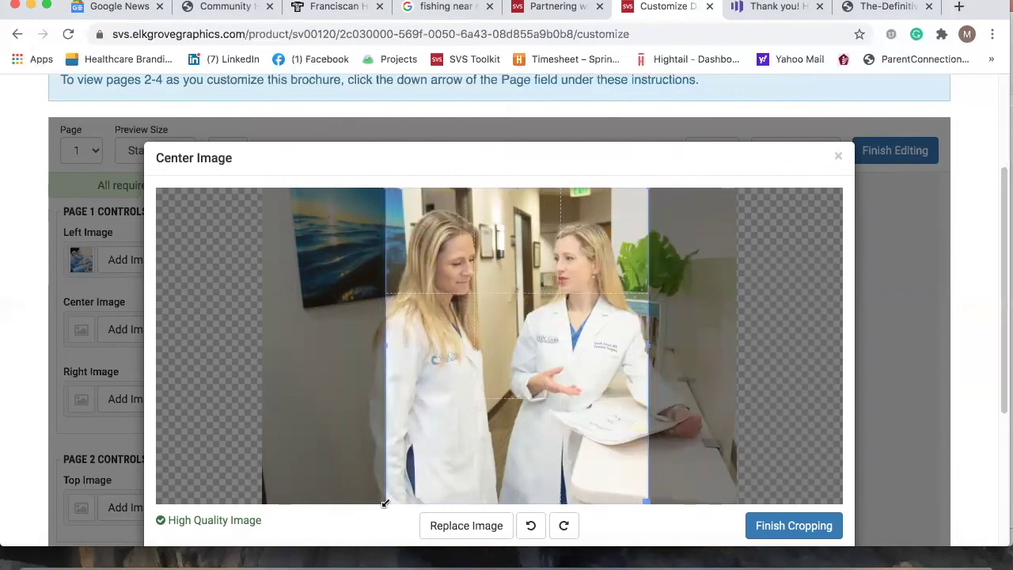
drag(387, 497, 558, 411)
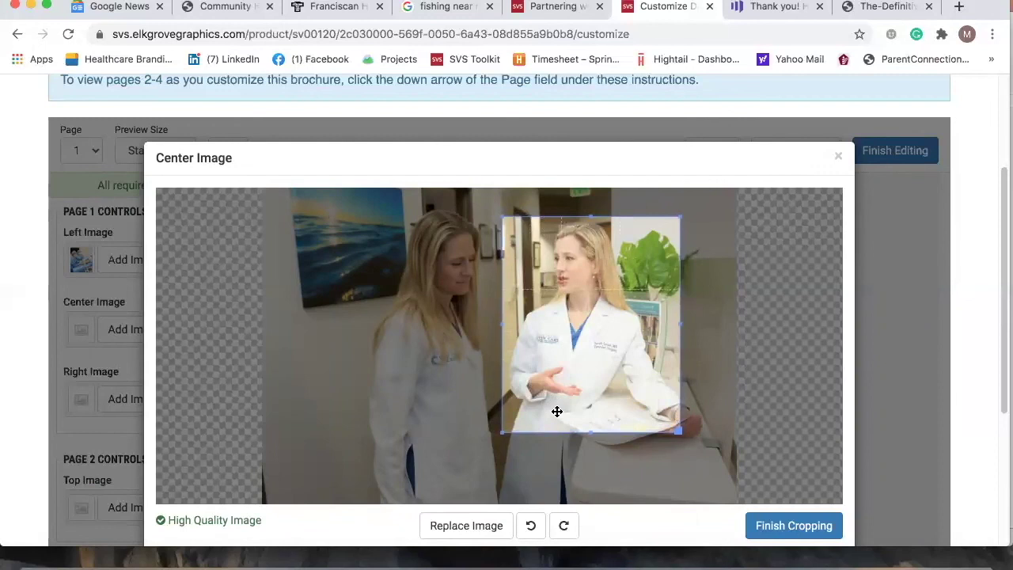
click(794, 525)
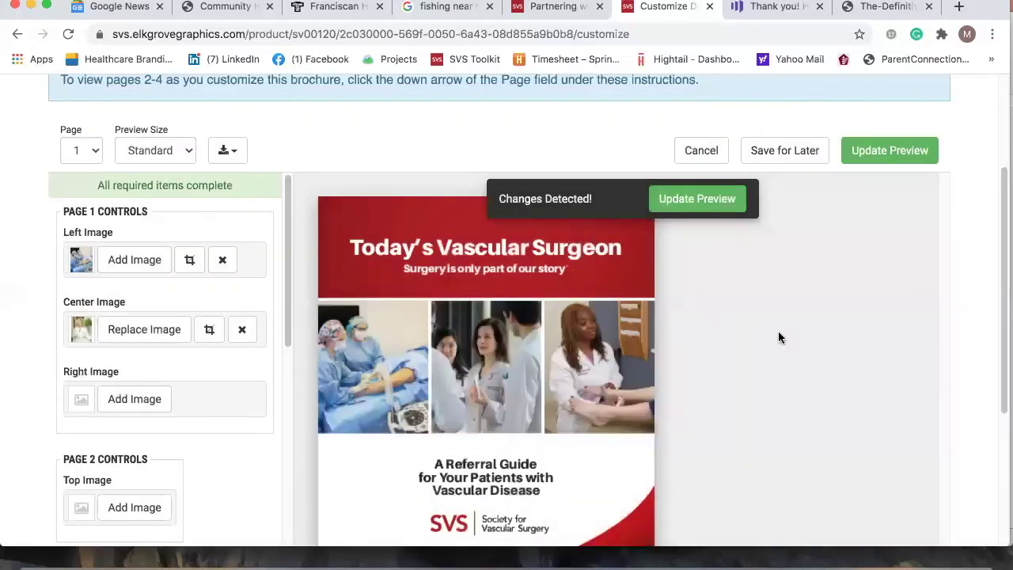
click(704, 201)
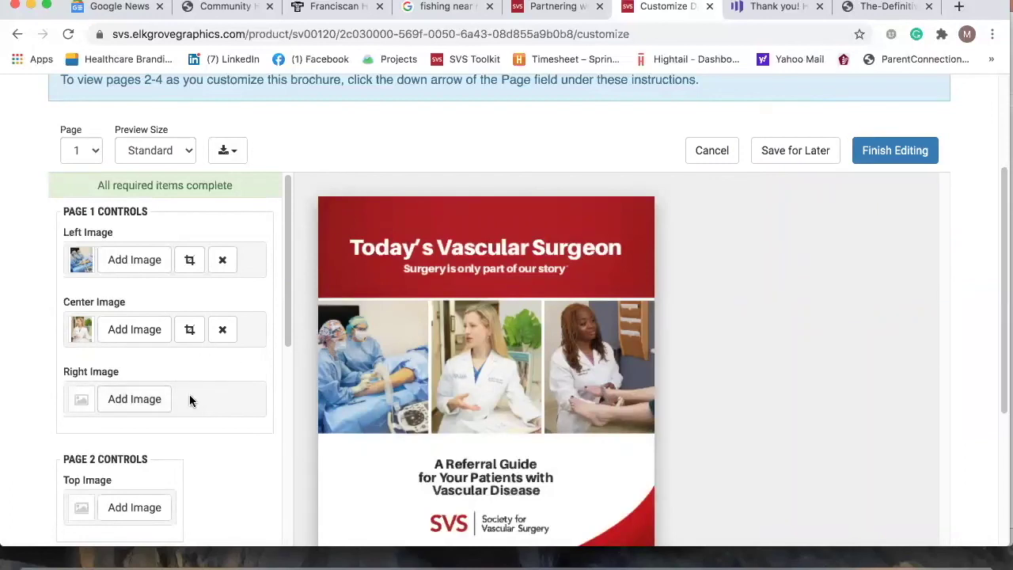
Upload A Right Dr L consult.jpg as the right cover photo, crop to doctor and patient, and update the preview
click(139, 399)
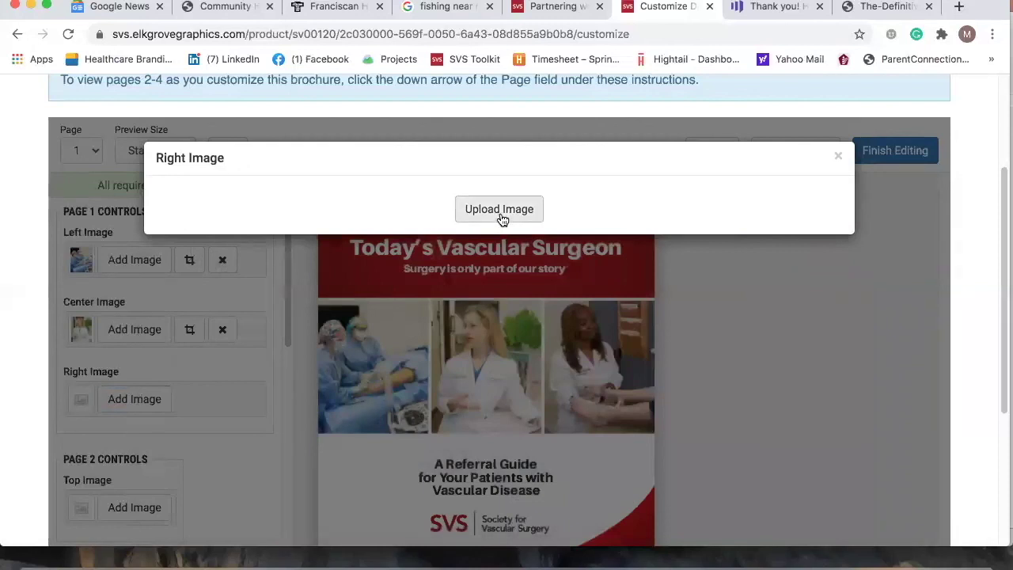
click(502, 214)
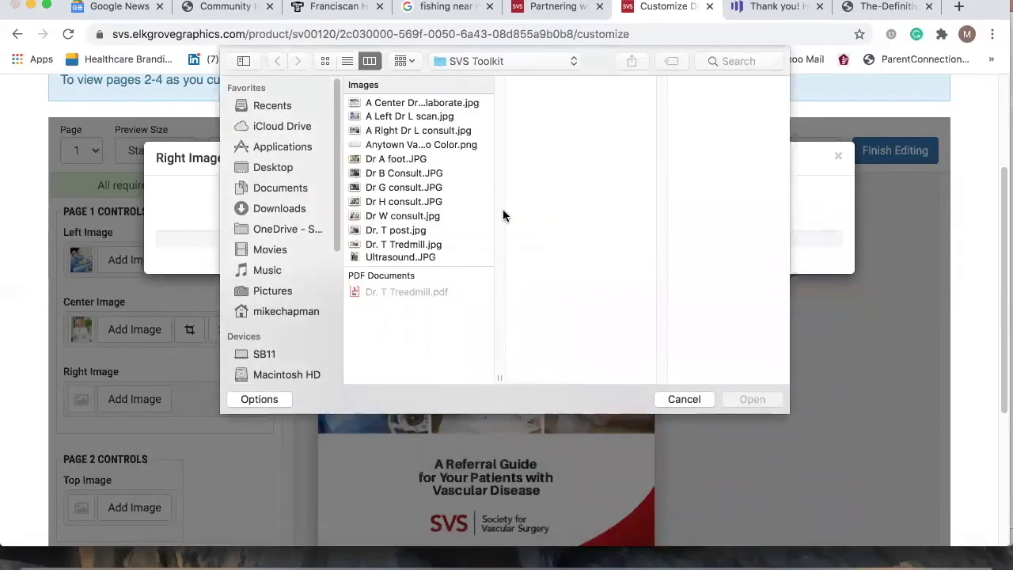
click(422, 131)
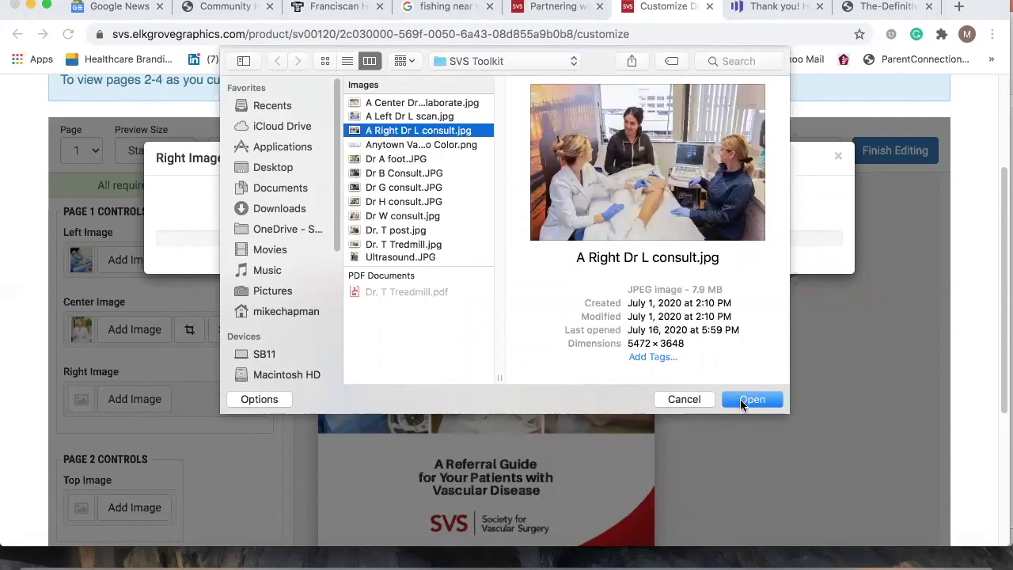
click(744, 400)
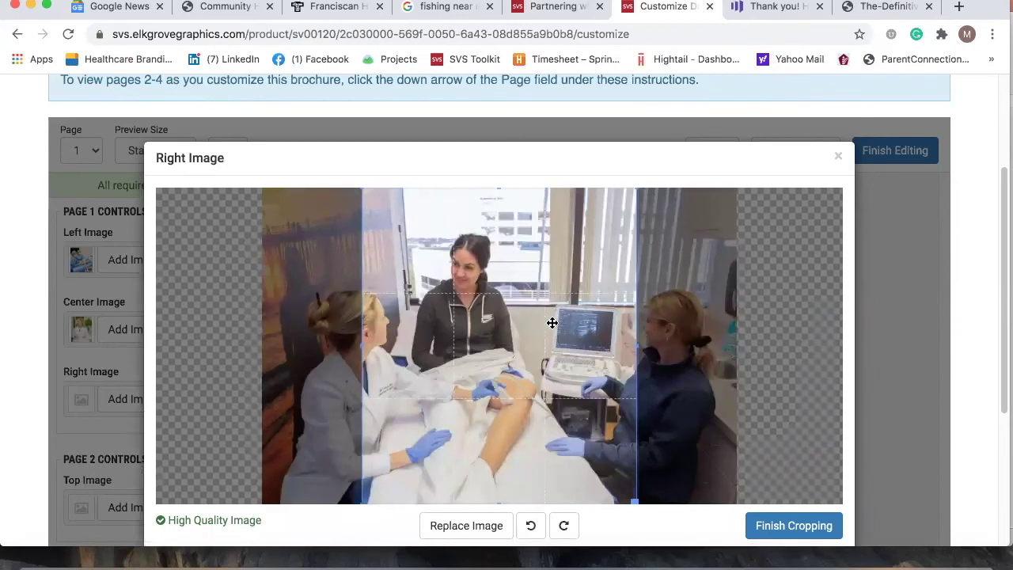
drag(552, 323, 465, 321)
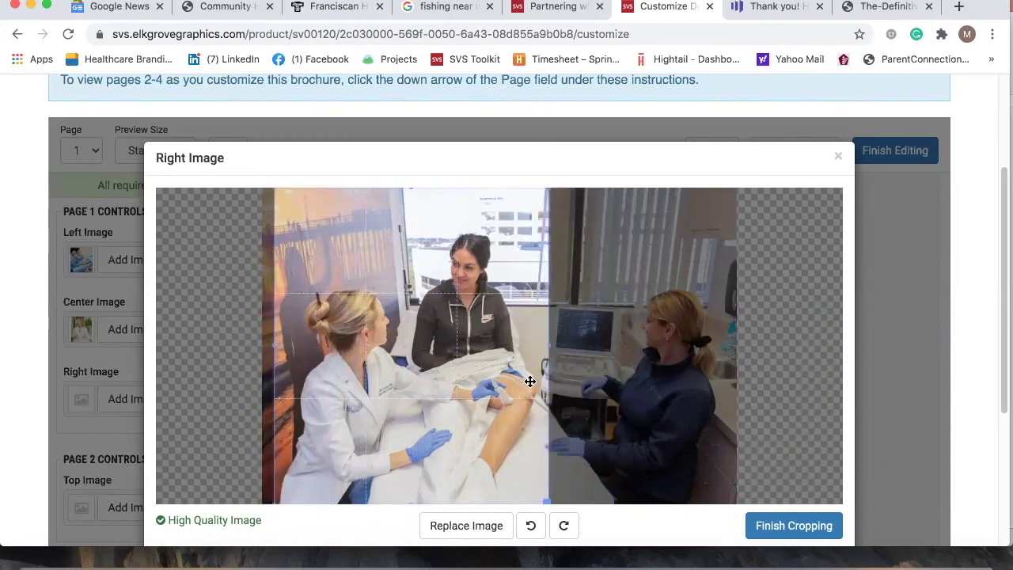
click(801, 527)
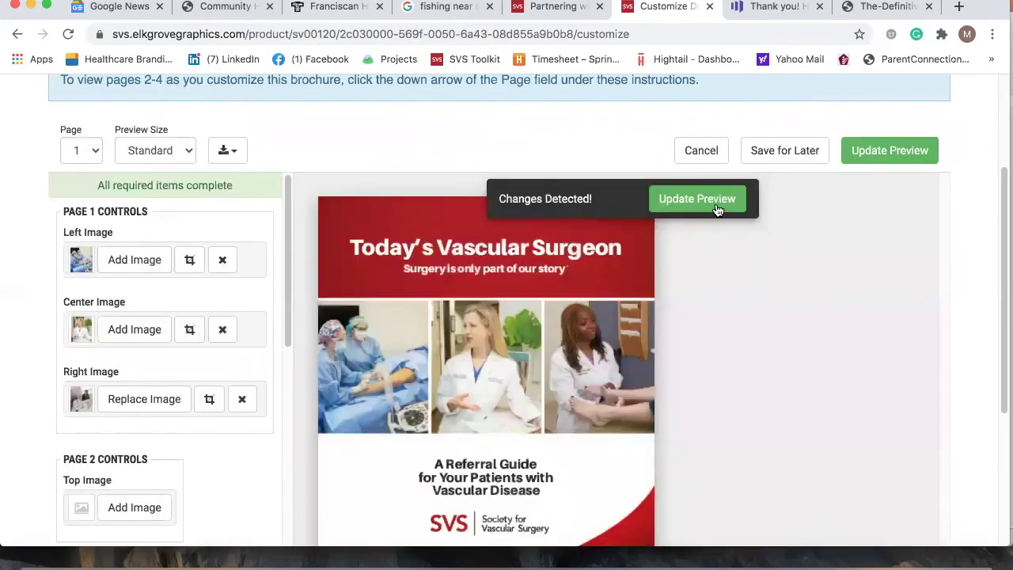
click(716, 207)
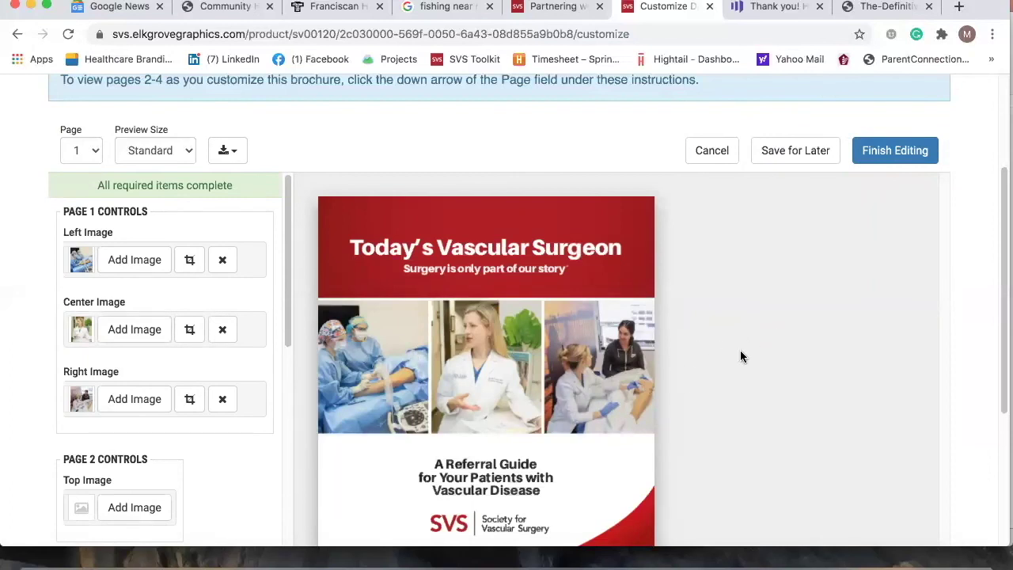
Choose page 4 in the Page dropdown to preview the red back page
scroll(740, 356, down, 2)
scroll(741, 356, up, 3)
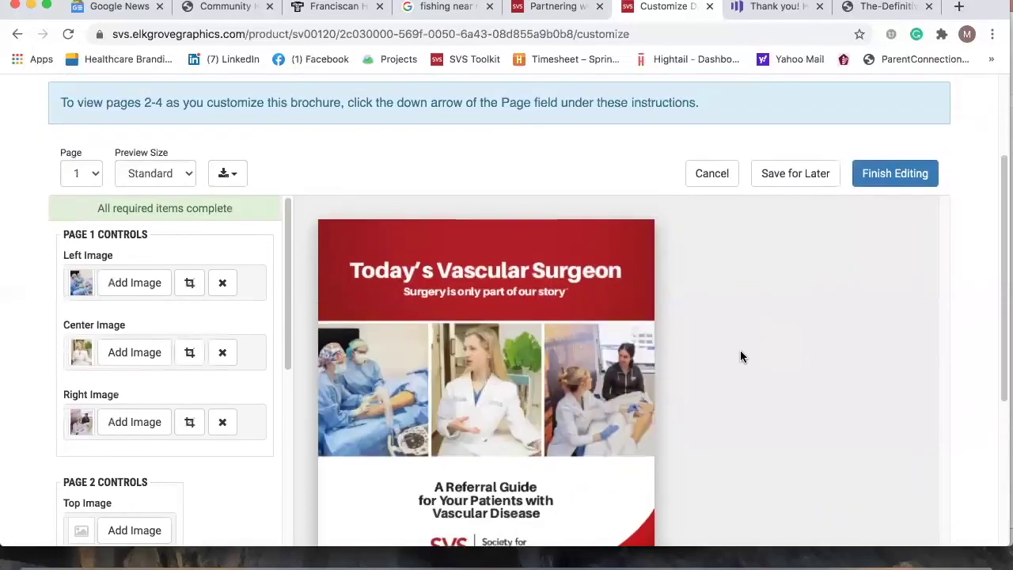
scroll(741, 356, down, 1)
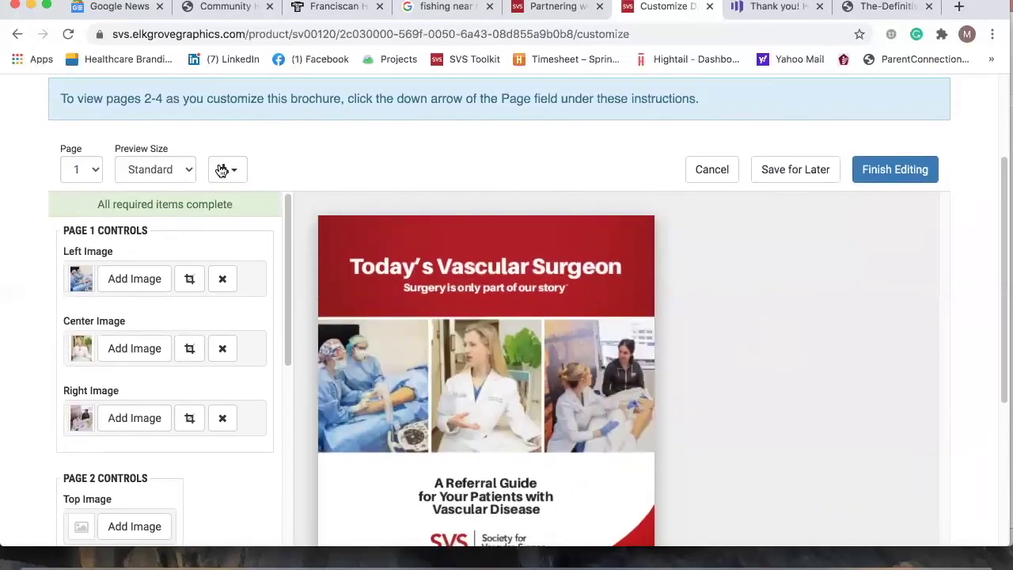
click(95, 172)
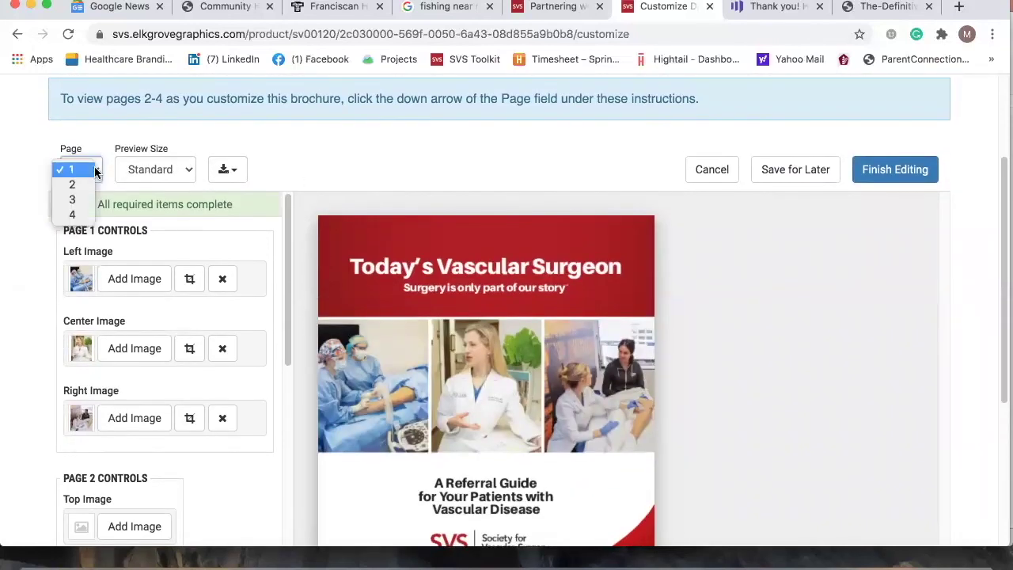
click(73, 216)
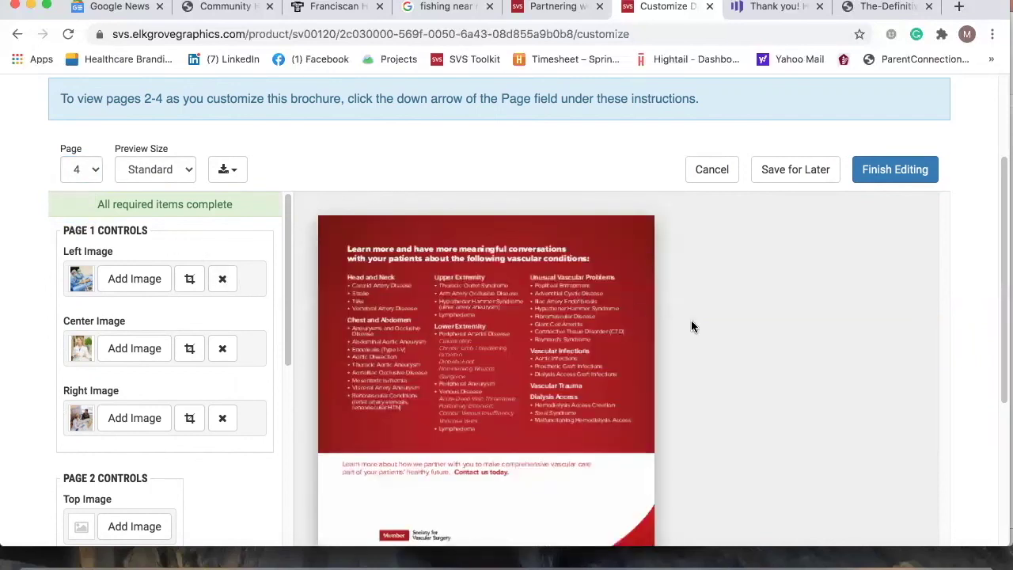
Upload the Anytown Vascular Surgeons color logo under Page 4 Controls and update the preview
scroll(689, 325, down, 3)
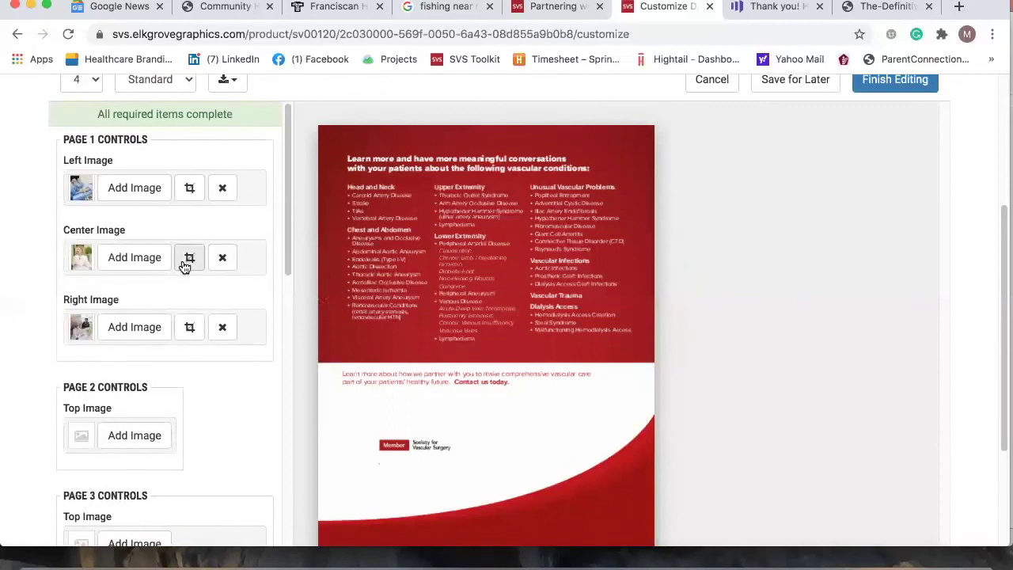
scroll(185, 267, down, 5)
scroll(184, 268, down, 5)
scroll(184, 267, down, 4)
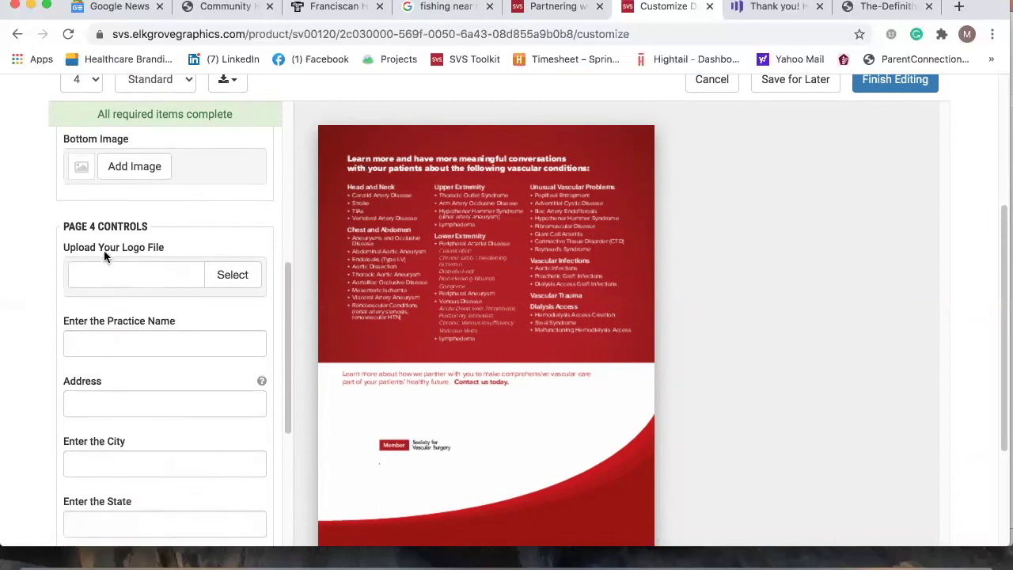
click(245, 277)
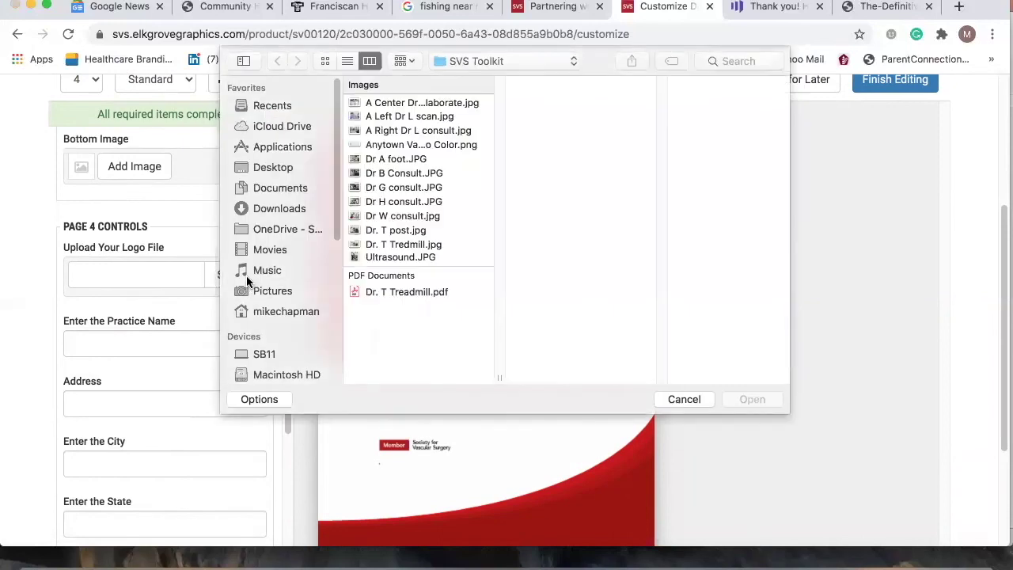
click(452, 143)
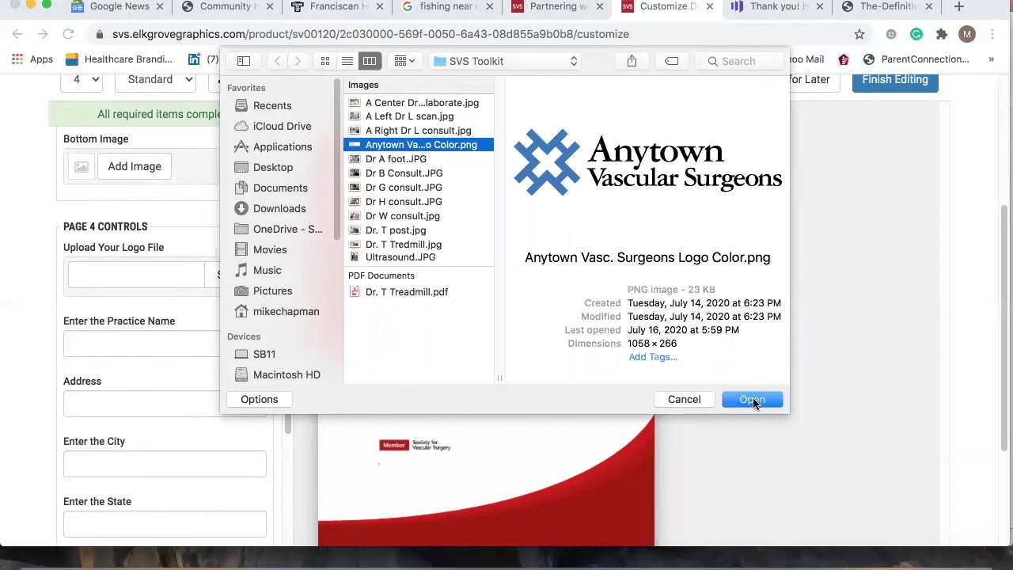
click(751, 399)
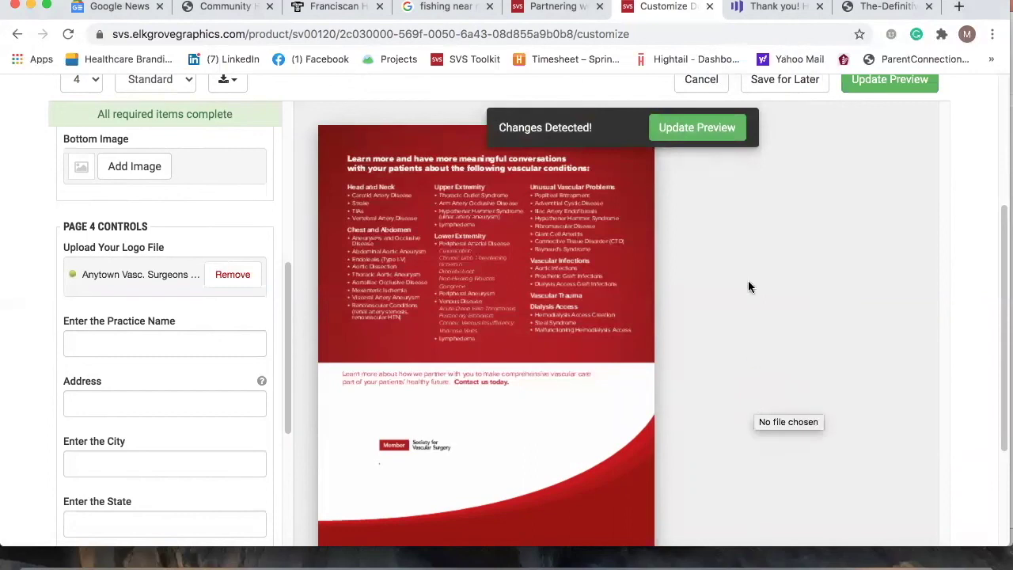
click(720, 142)
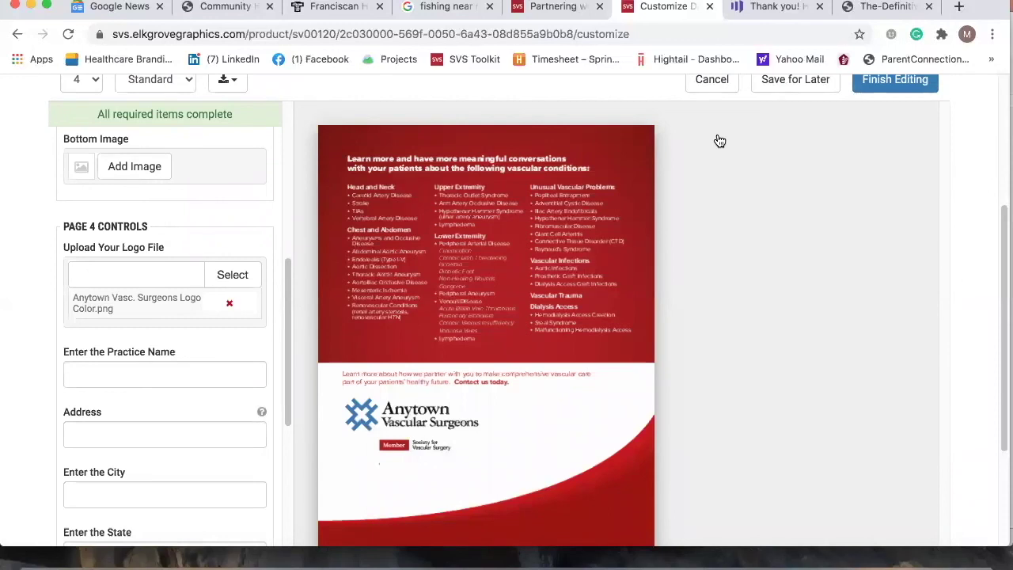
Enter the practice name Anytown Vascular and autofill the saved street address, city, state and zip
click(139, 368)
text(Anytown Va)
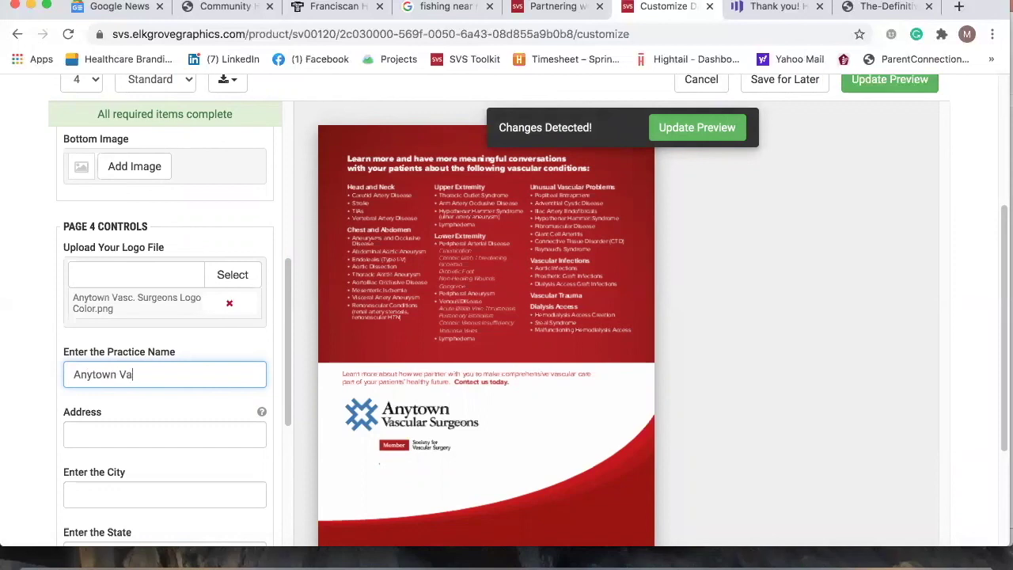
text(scular)
click(115, 429)
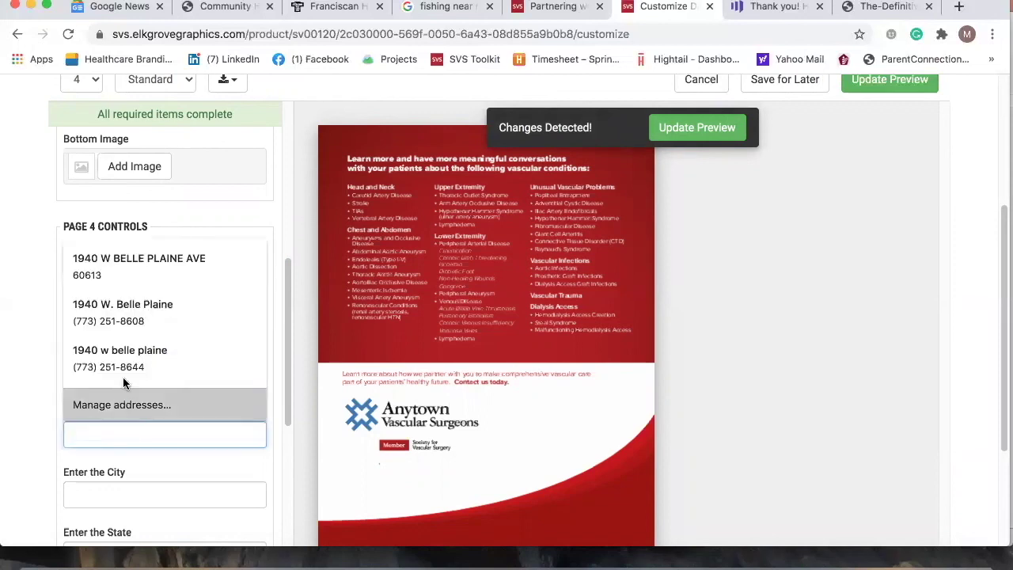
click(150, 311)
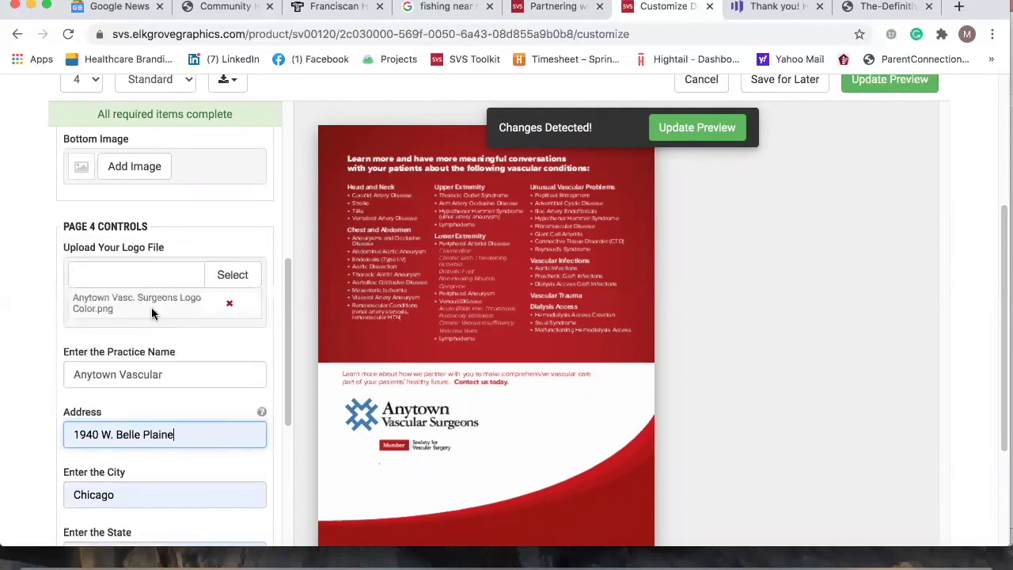
scroll(182, 381, down, 3)
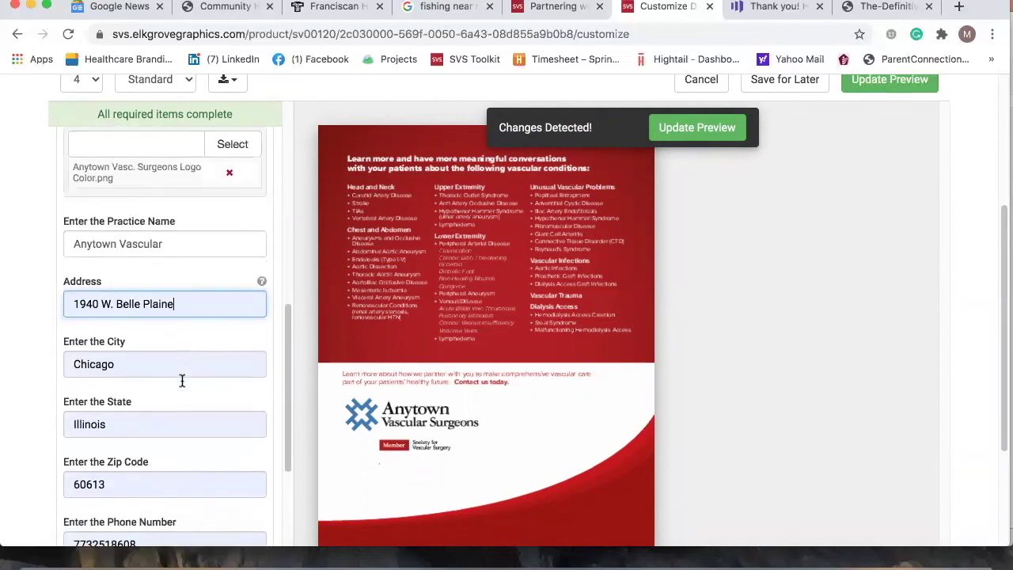
scroll(182, 380, down, 4)
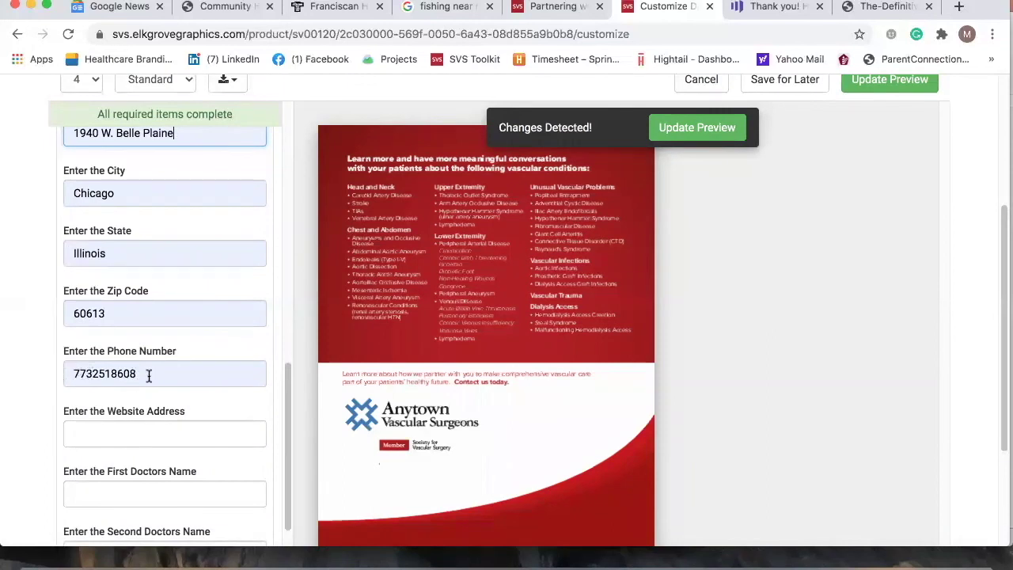
click(92, 372)
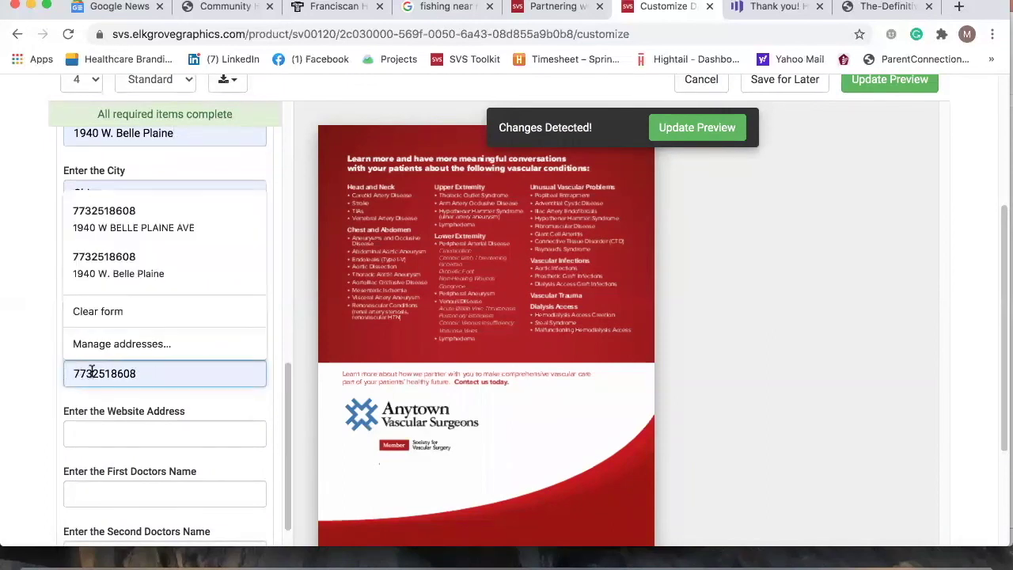
text(-)
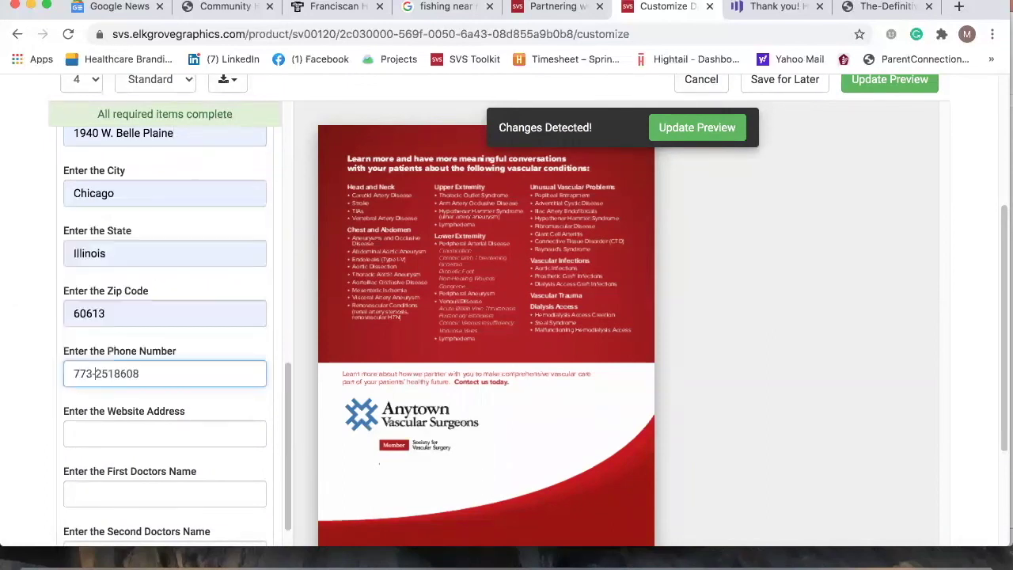
click(114, 372)
text(-)
click(114, 433)
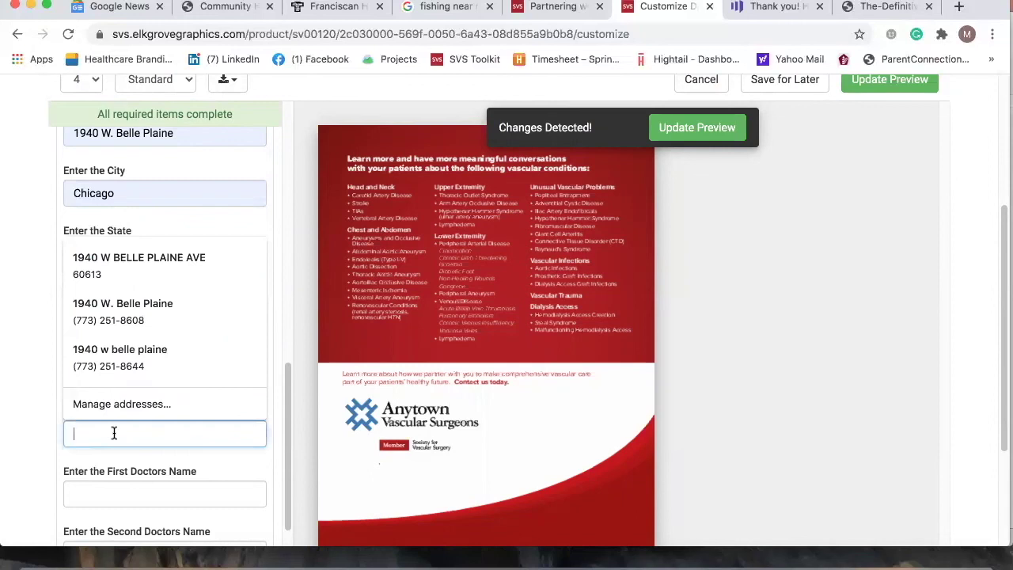
text(www.anytown)
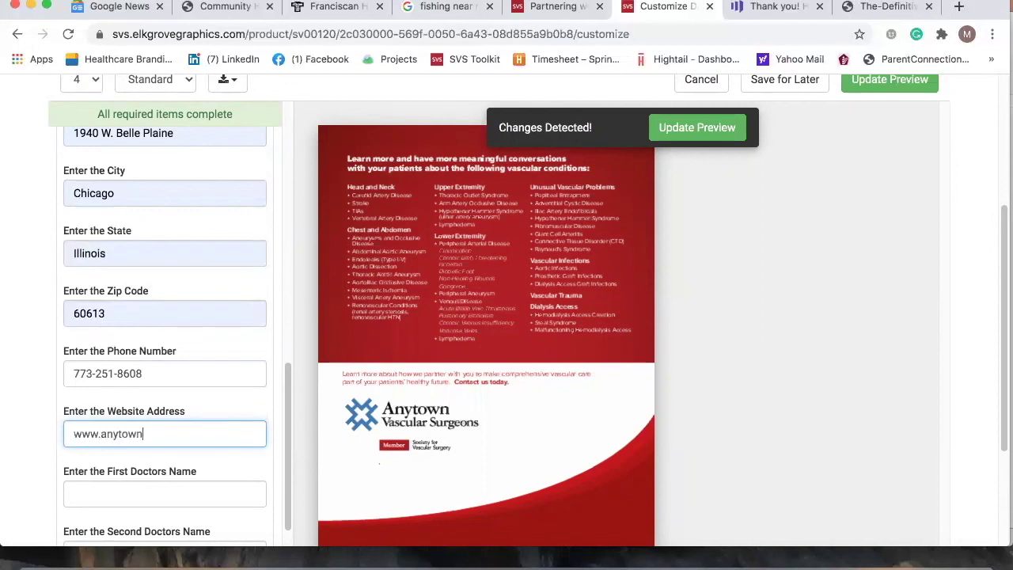
text(vascular.org)
Update the page 4 preview to show the entered contact details
click(144, 488)
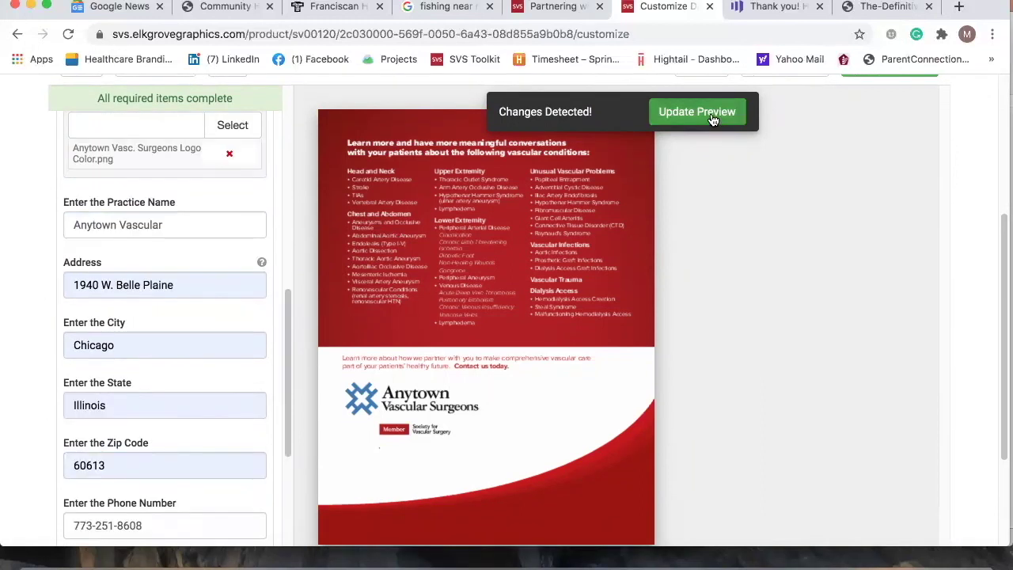
click(713, 119)
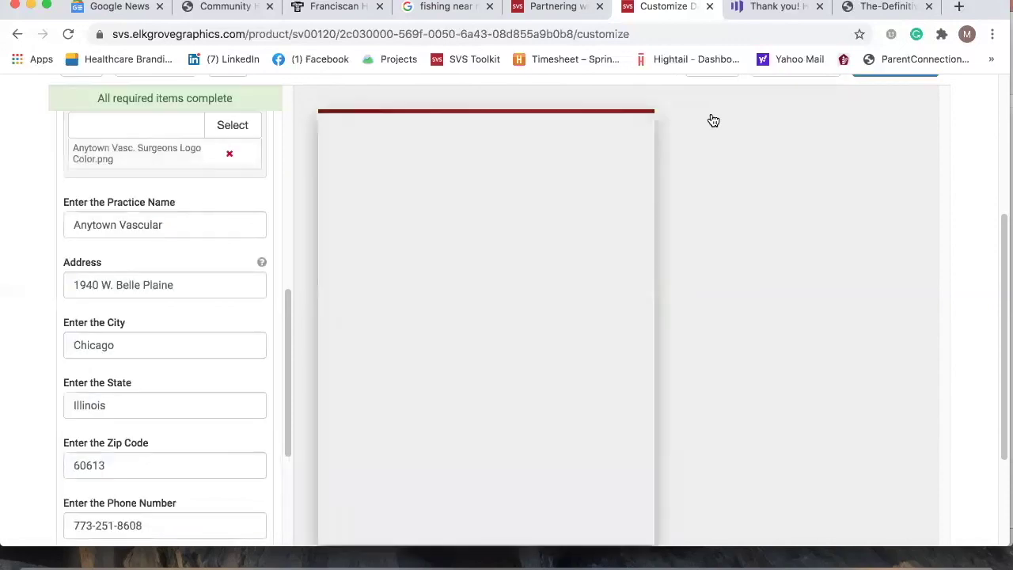
scroll(606, 329, down, 2)
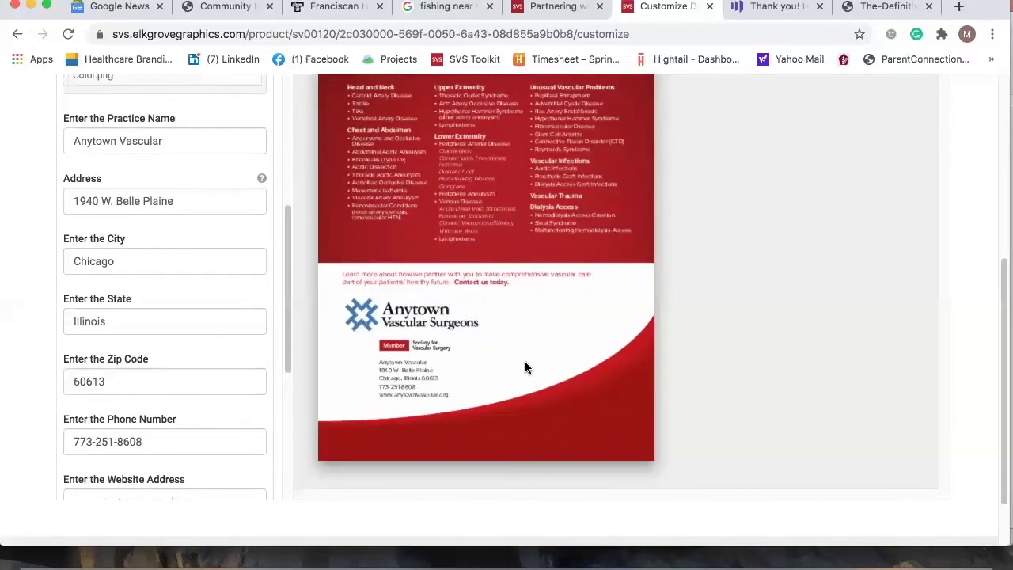
scroll(525, 361, up, 5)
scroll(524, 364, down, 1)
scroll(524, 366, down, 1)
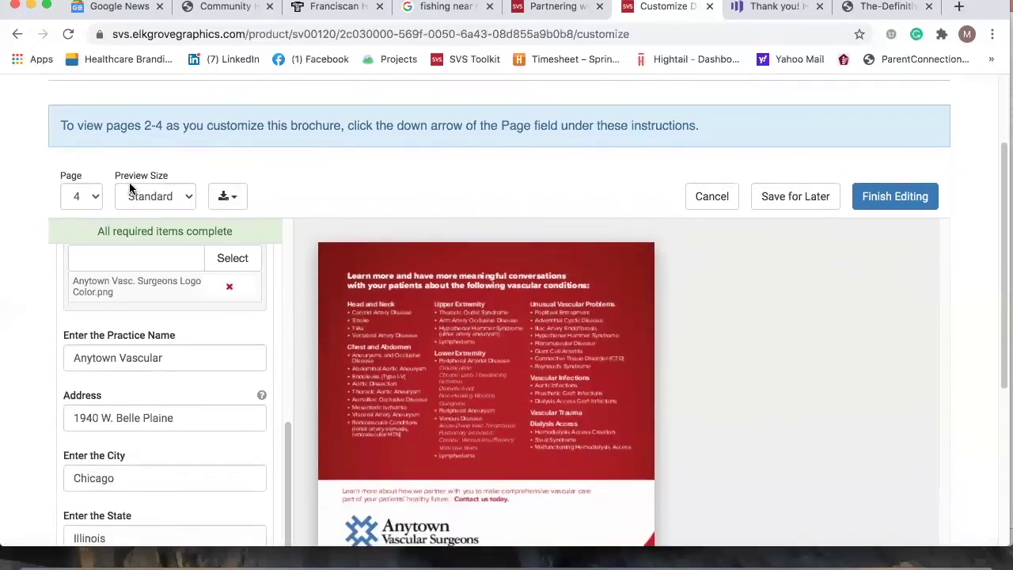
Set the preview size to Large and scroll through the contact block
click(190, 197)
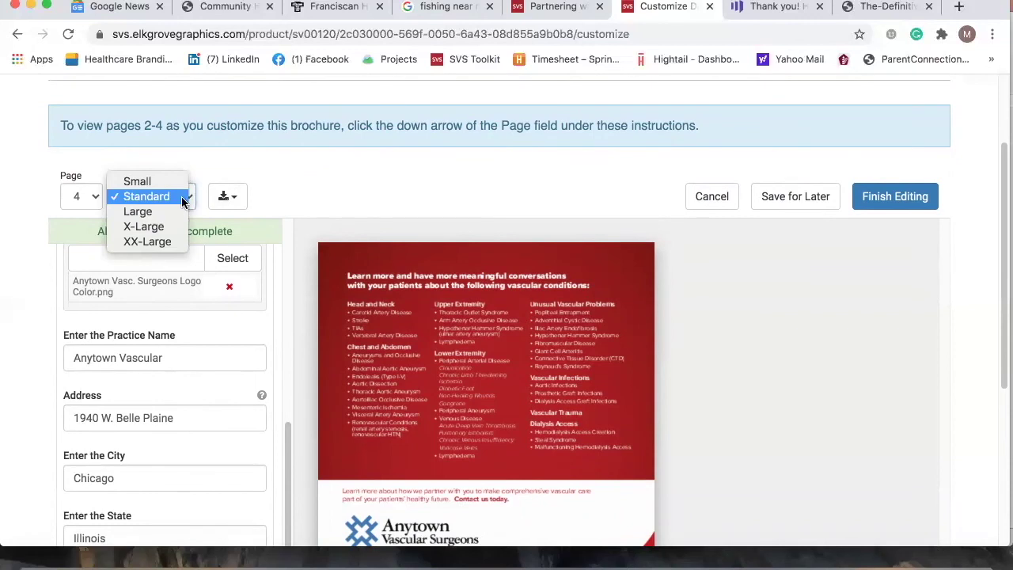
click(160, 213)
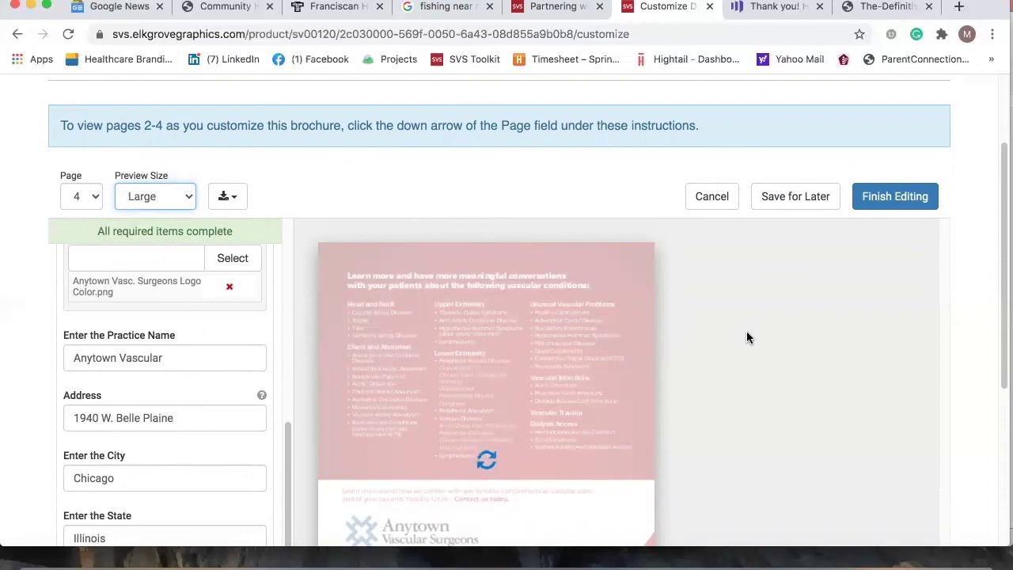
scroll(747, 338, down, 1)
scroll(747, 338, down, 3)
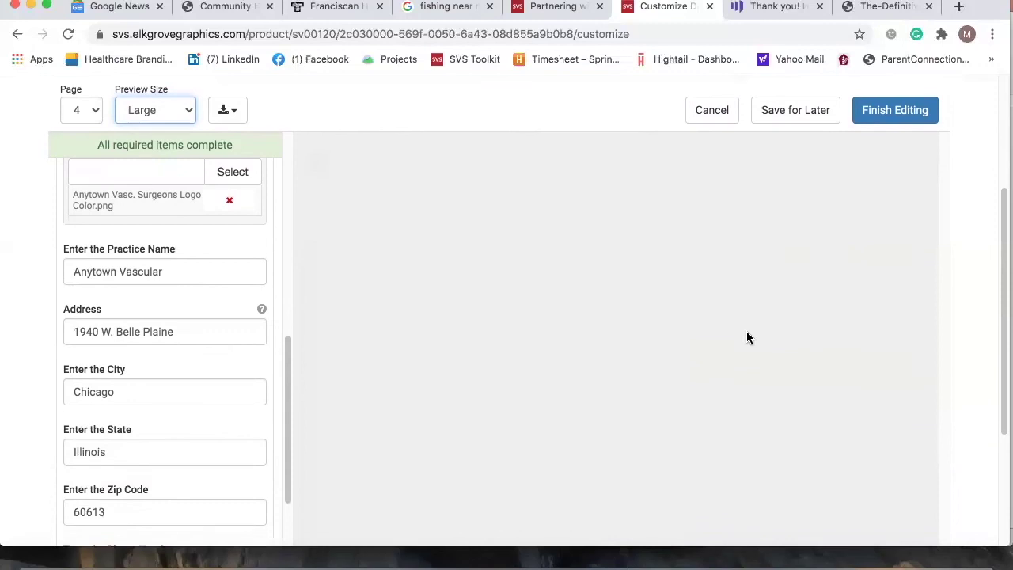
scroll(749, 338, down, 5)
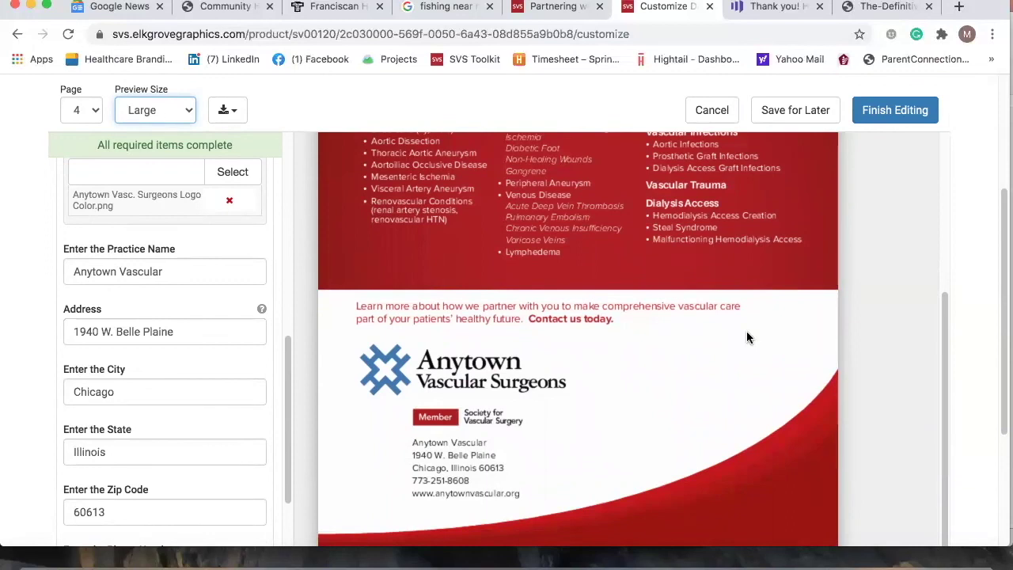
scroll(747, 333, up, 5)
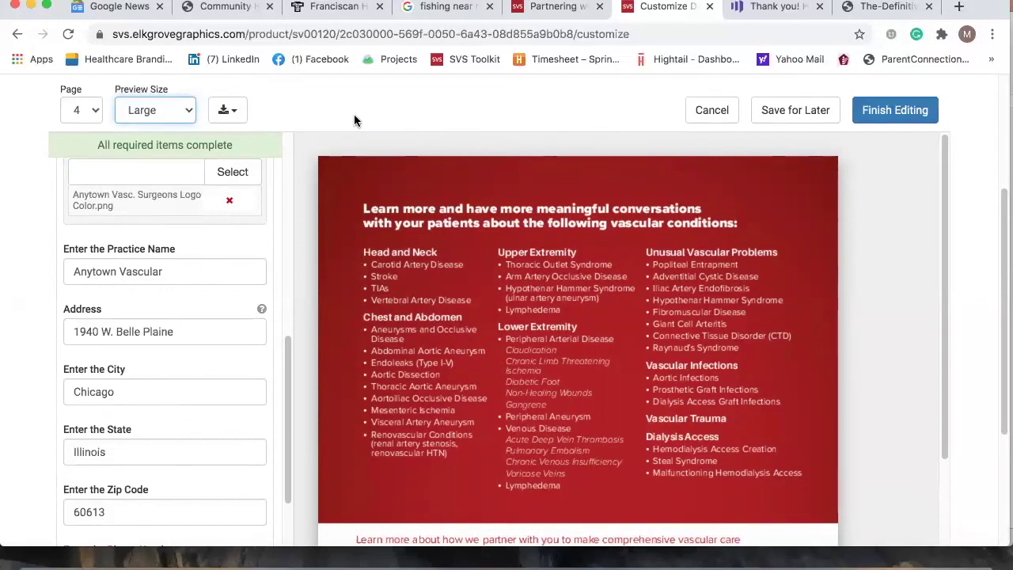
Download the SV-001-20_PhysRefBrochure proof PDF and open it from the download bar
click(231, 111)
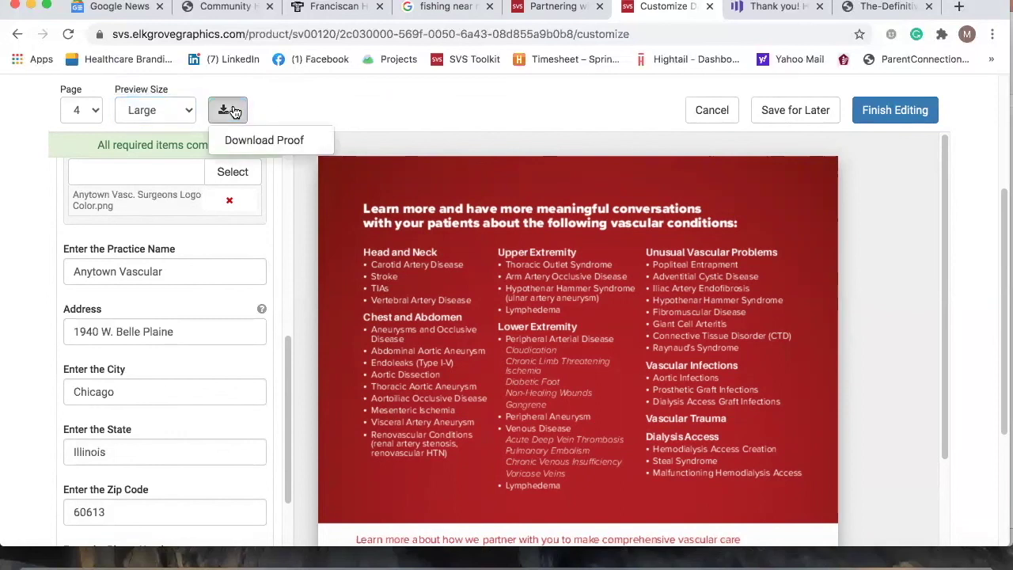
click(238, 140)
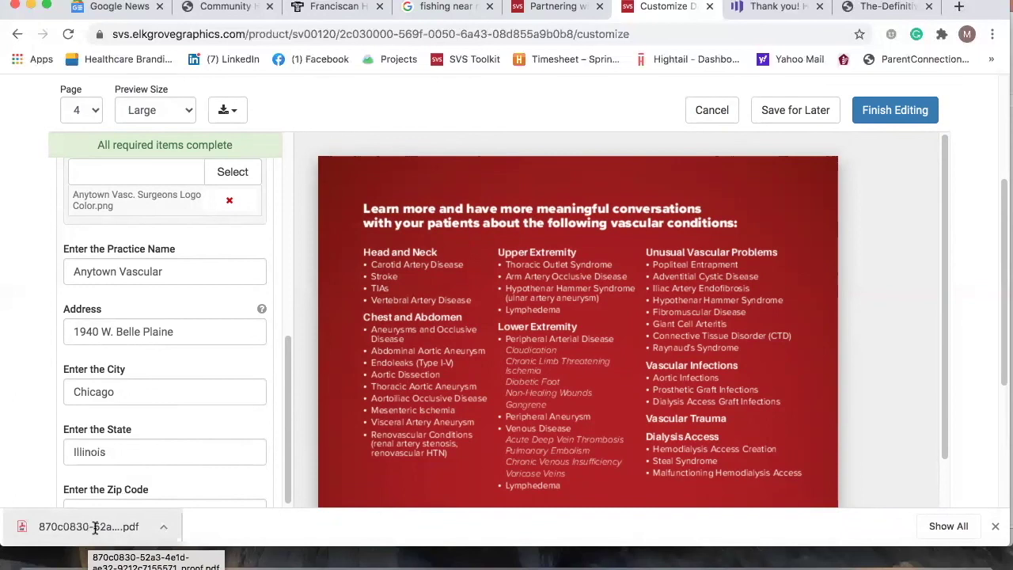
click(93, 529)
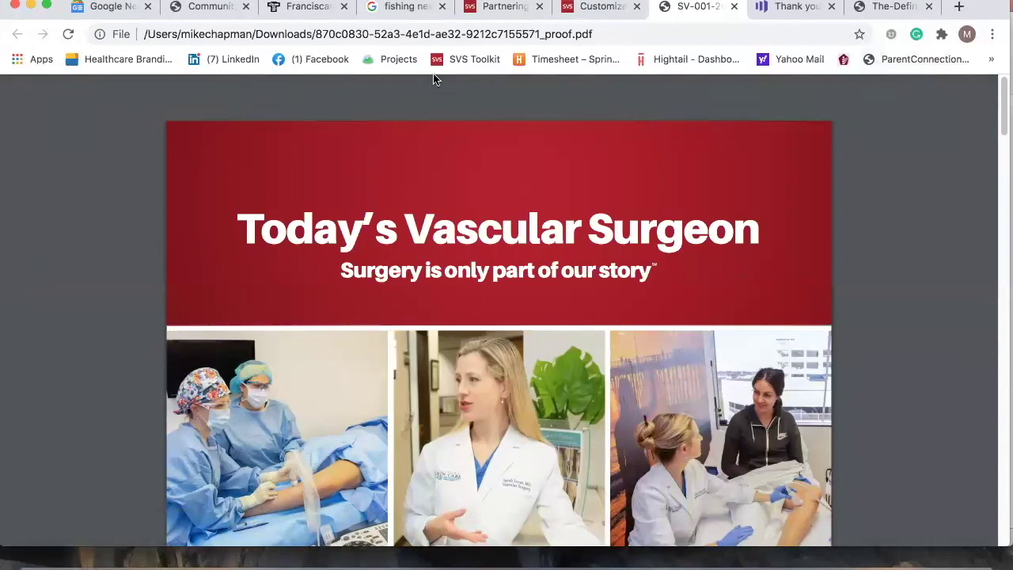
Finish editing, tick 'Yes, I approve this document.', and add the brochure to the cart
click(613, 10)
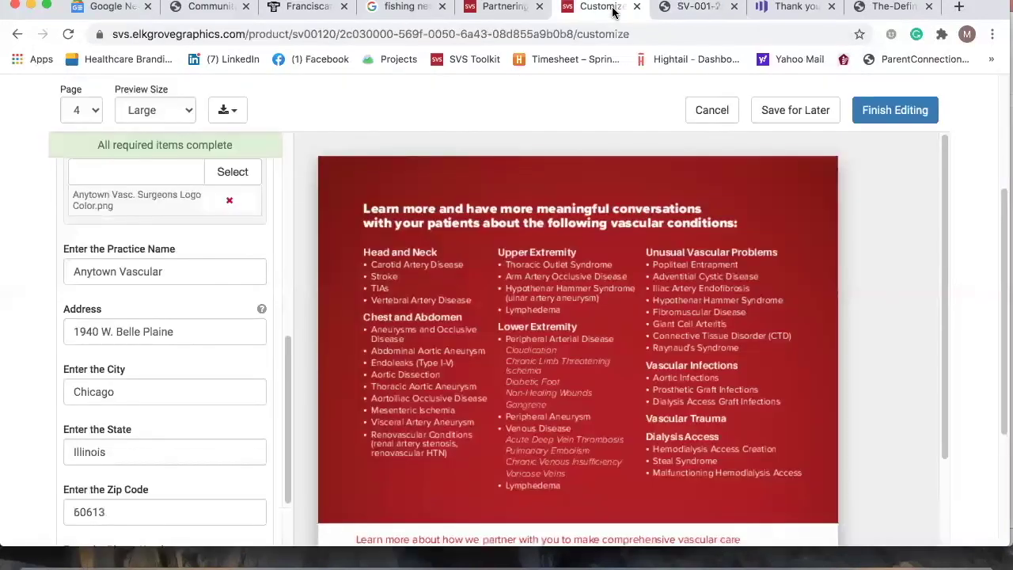
scroll(509, 194, up, 3)
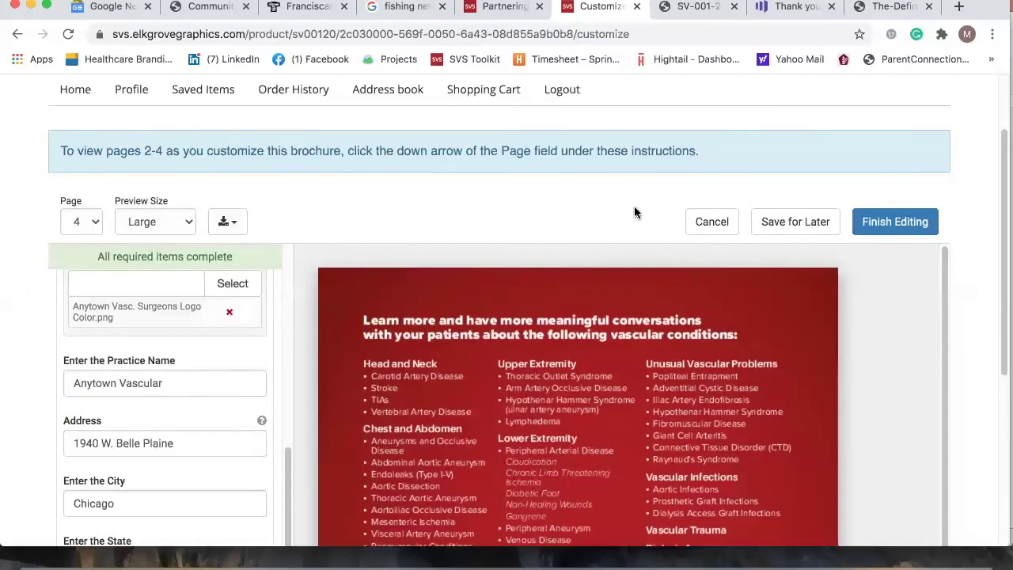
scroll(911, 315, up, 1)
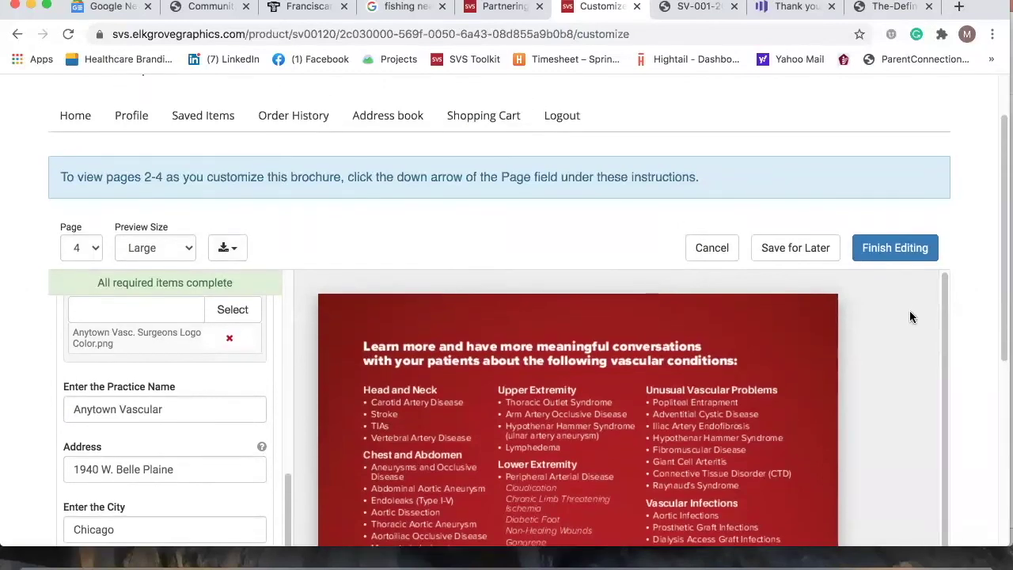
scroll(909, 310, up, 1)
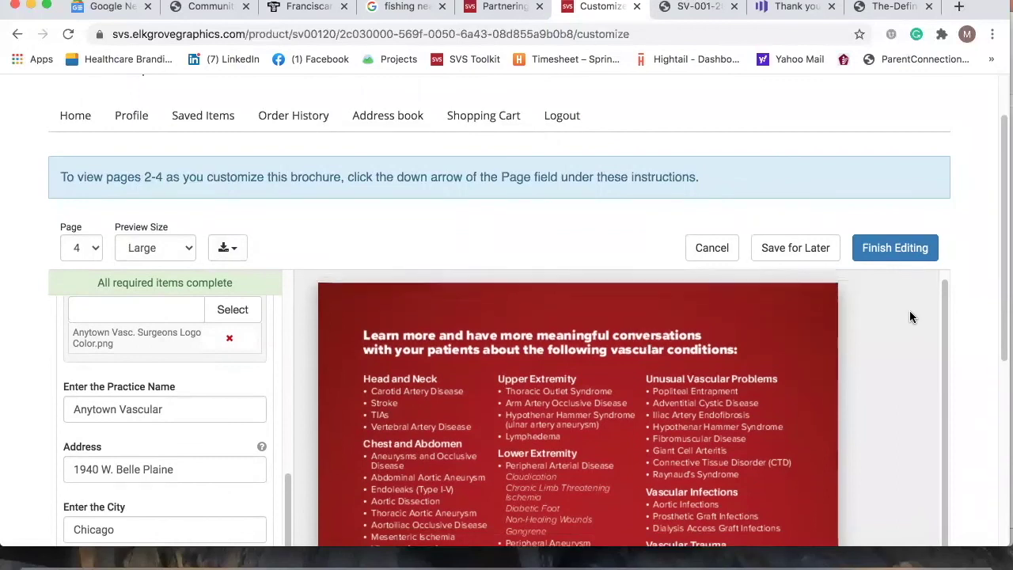
click(912, 251)
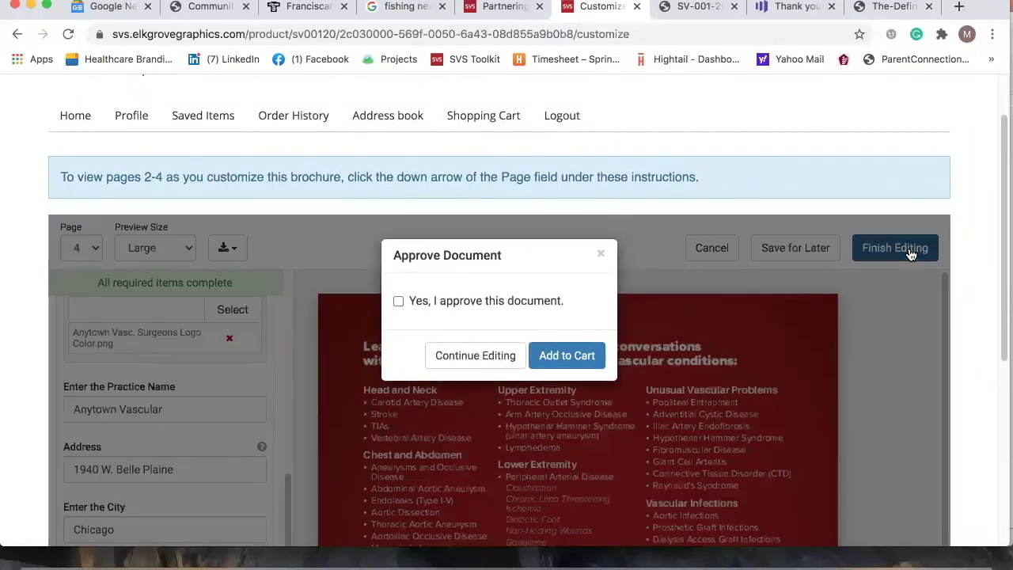
click(398, 303)
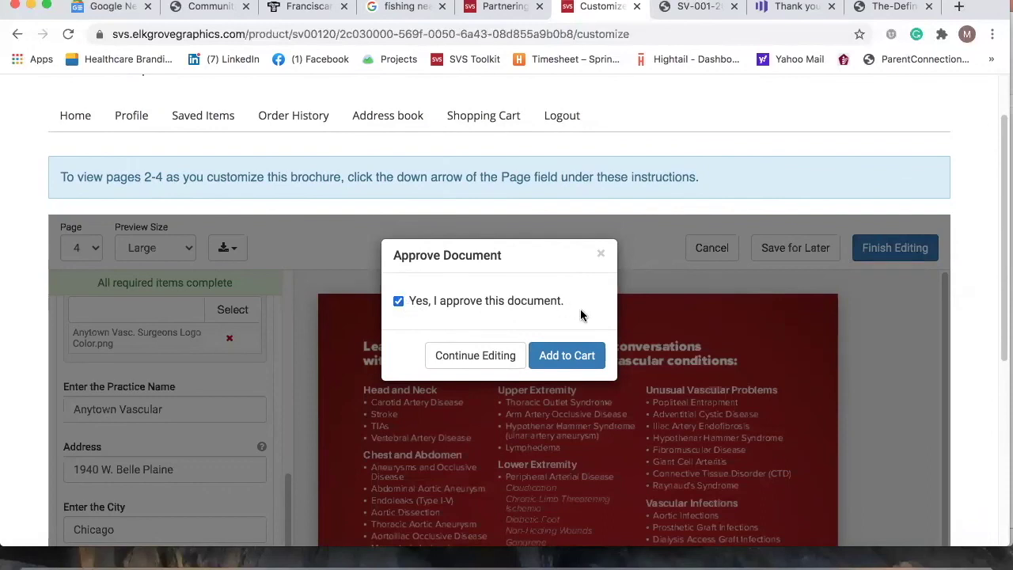
click(569, 356)
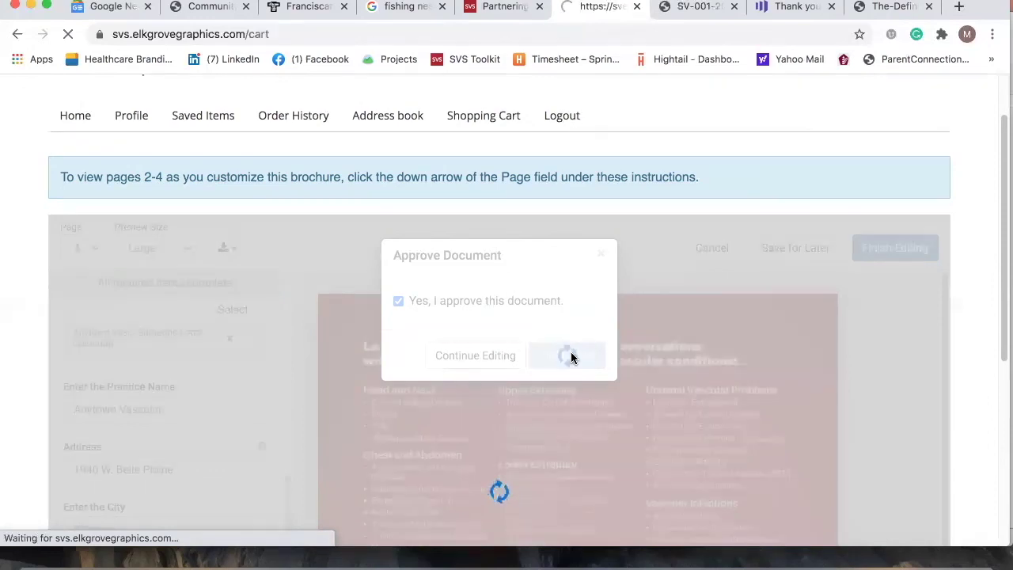
Change the brochure quantity to 100 copies and re-add it to the cart ($386.03 total)
scroll(570, 352, down, 3)
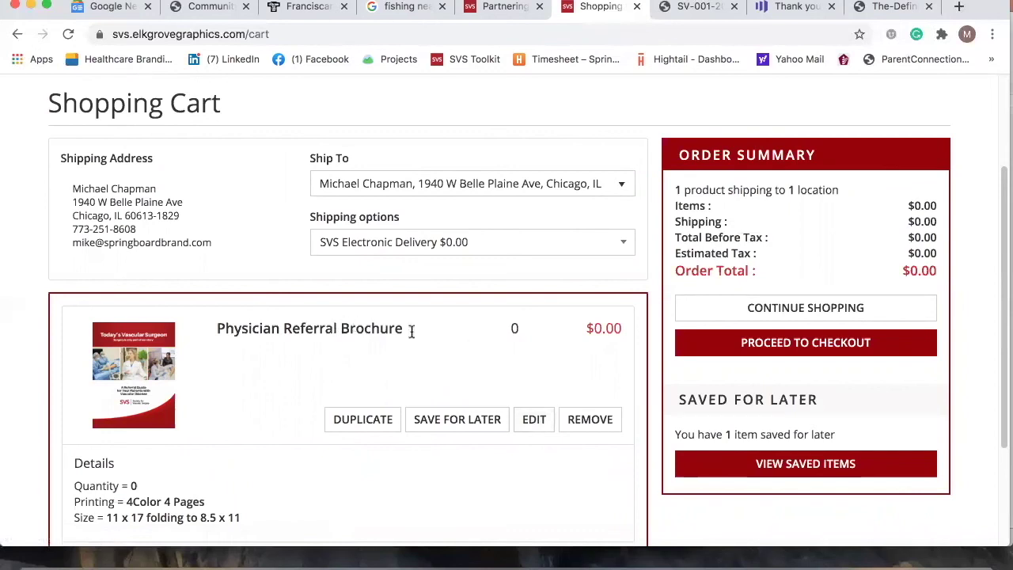
click(531, 420)
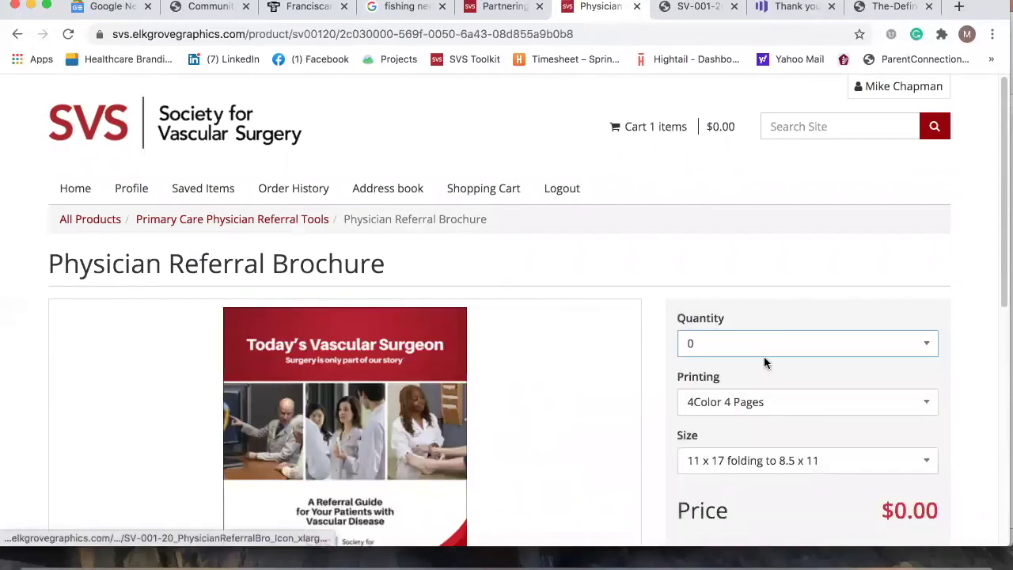
click(930, 347)
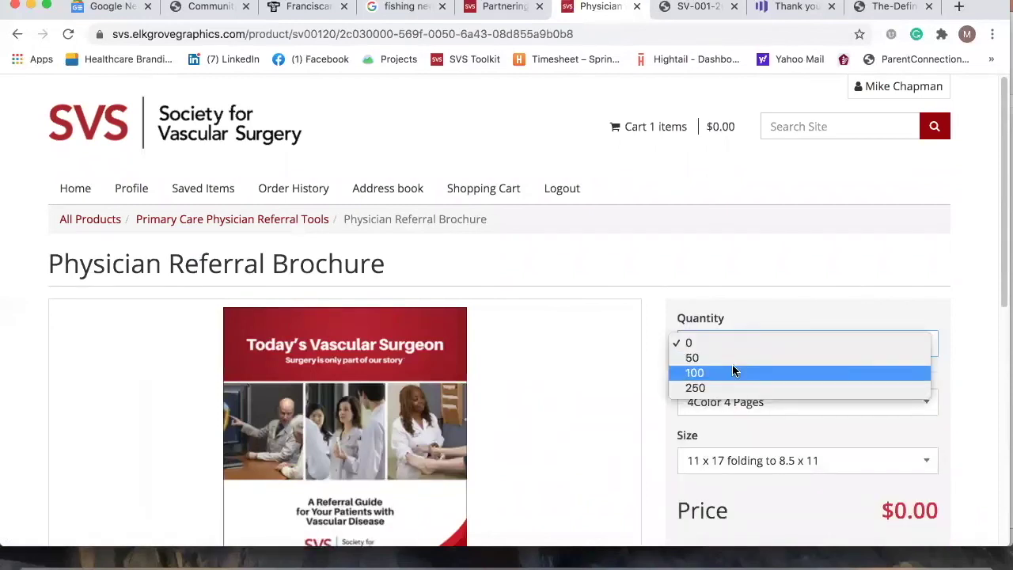
click(702, 373)
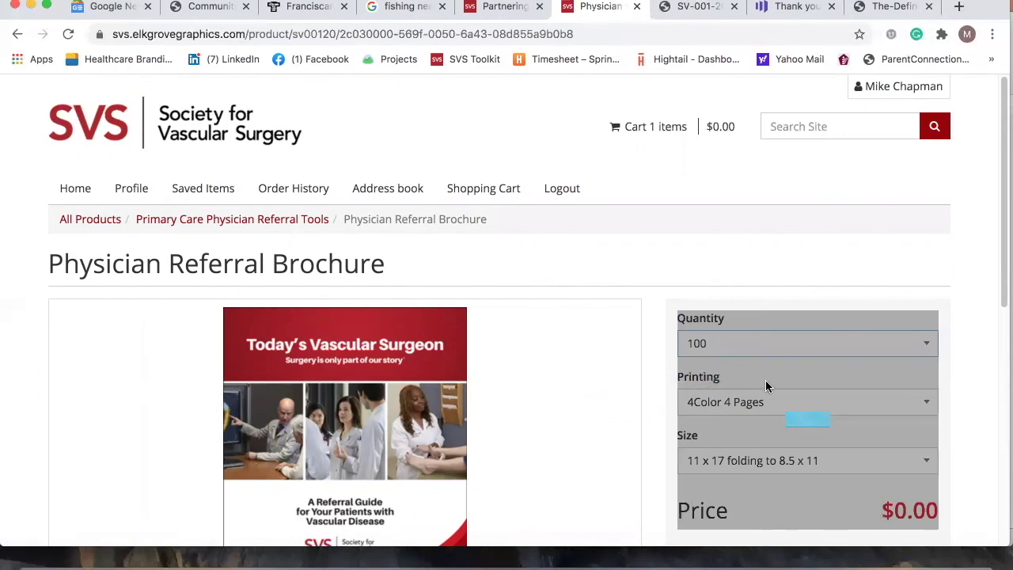
scroll(627, 420, down, 1)
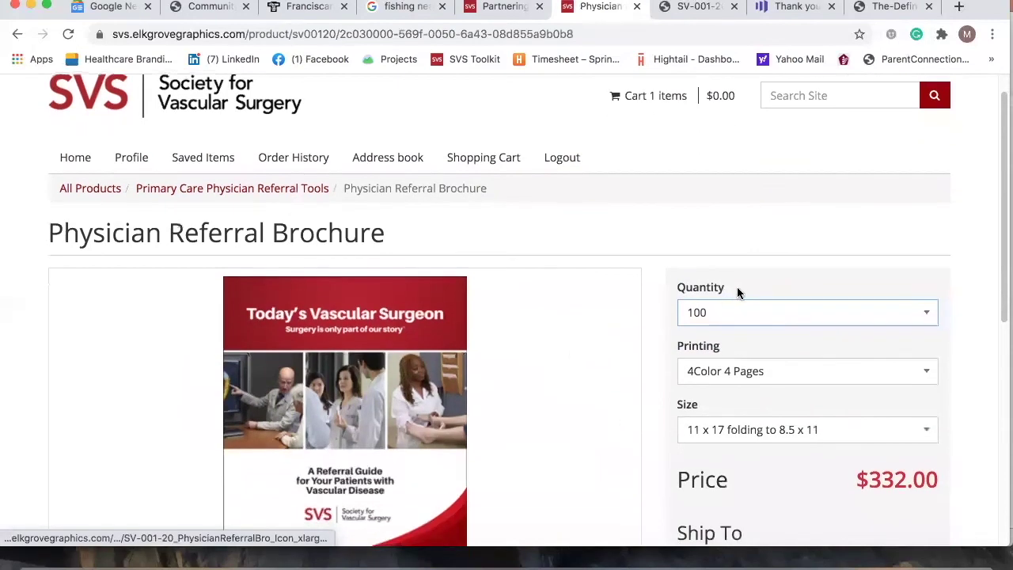
scroll(639, 398, down, 3)
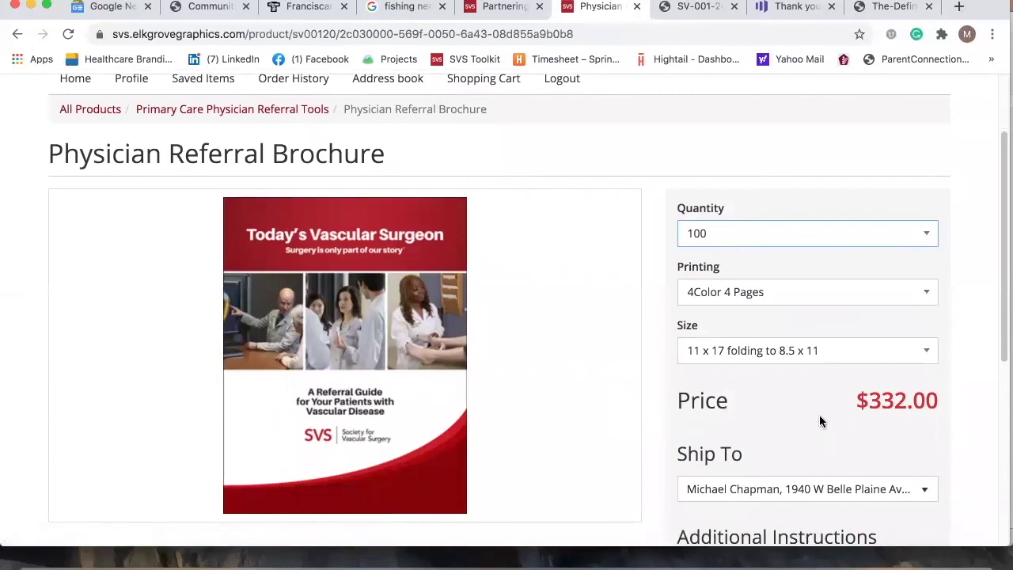
scroll(819, 421, down, 3)
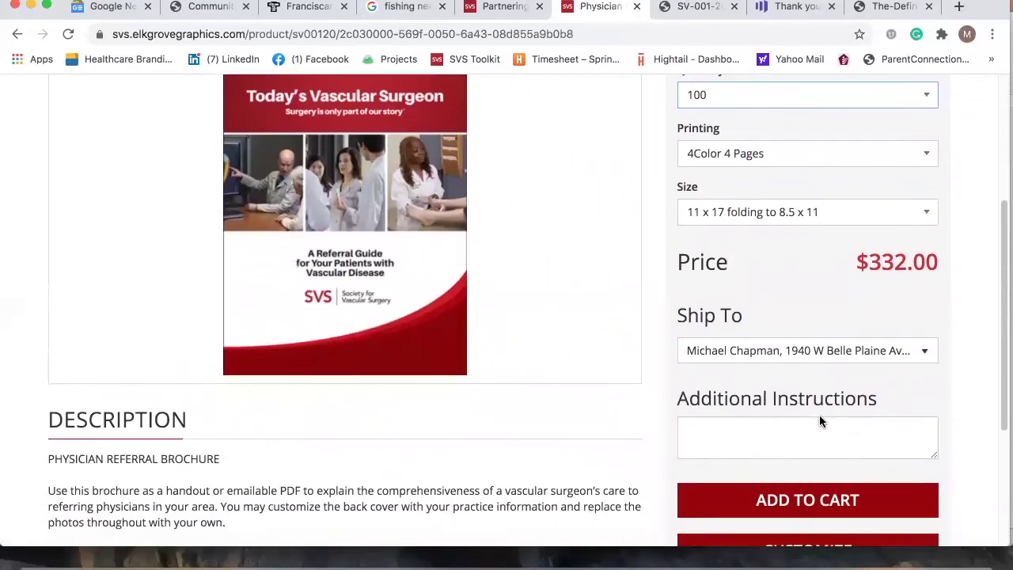
scroll(820, 421, down, 1)
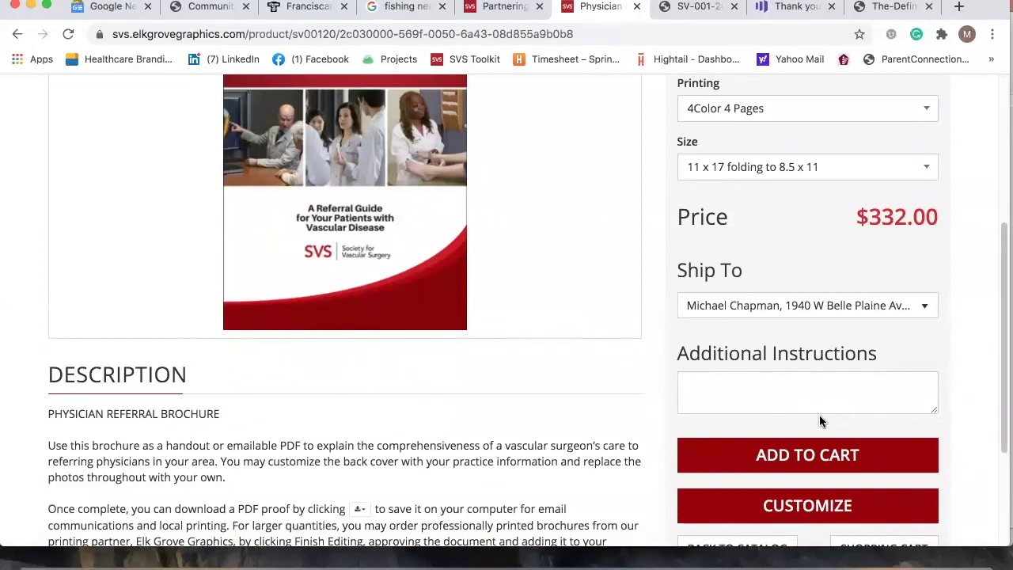
click(828, 453)
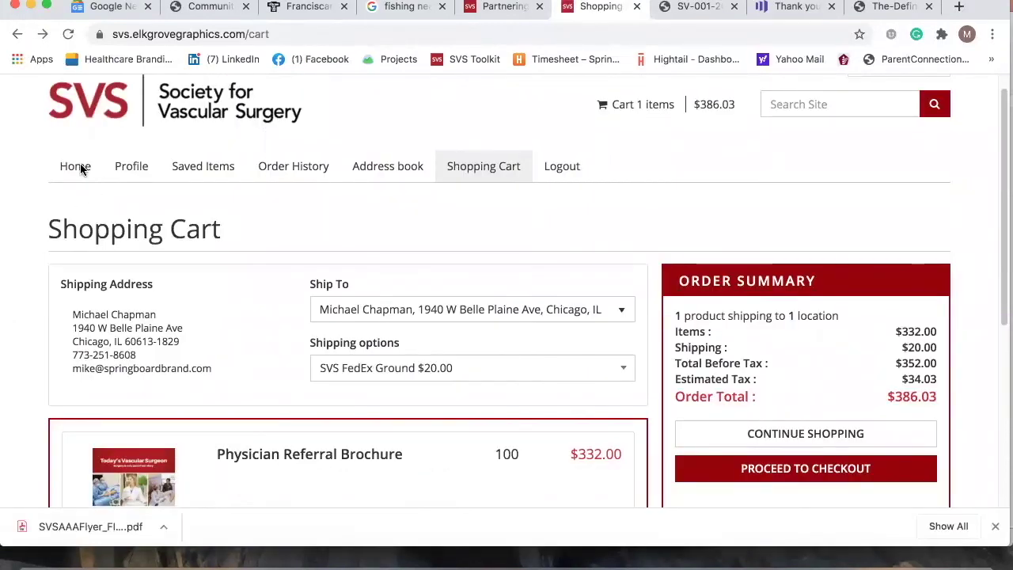
Go to Home and open the Condition Flyers tile
click(76, 167)
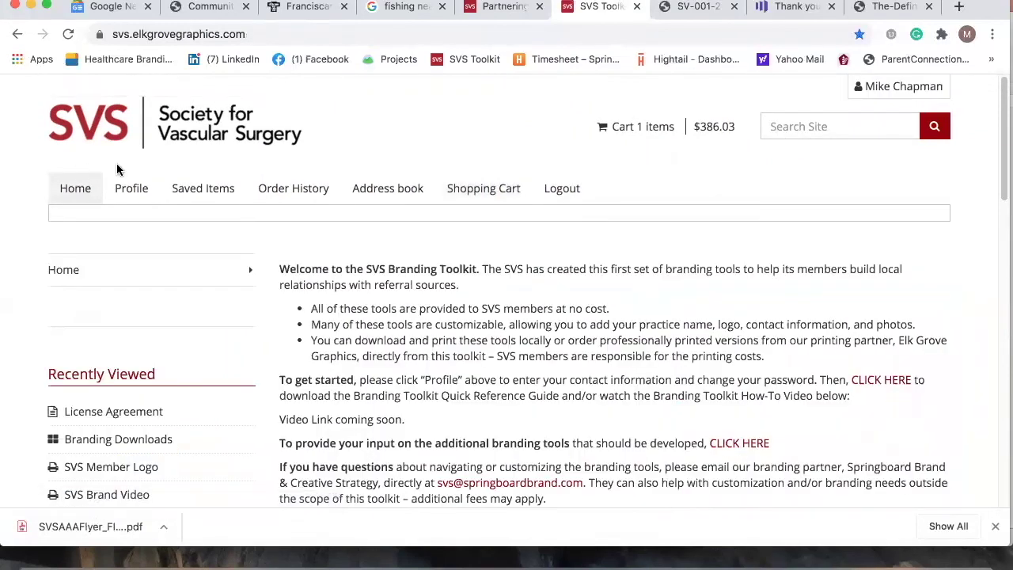
scroll(516, 288, down, 10)
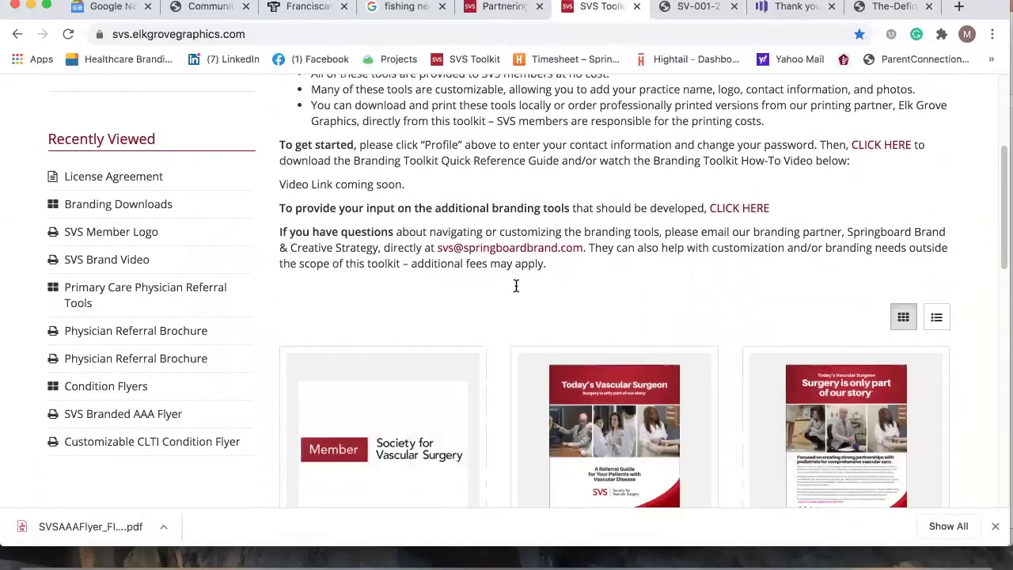
scroll(515, 285, down, 6)
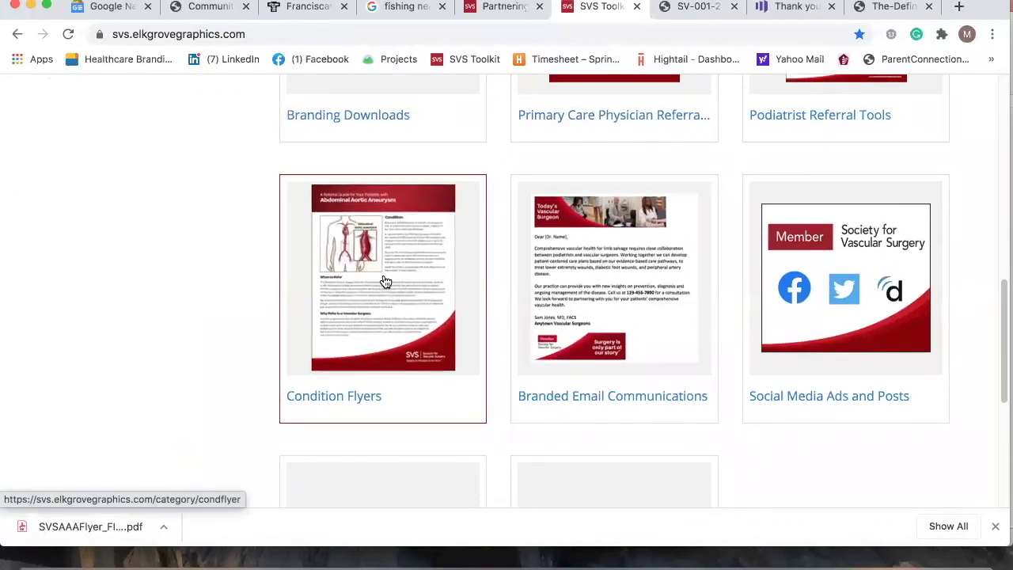
click(385, 282)
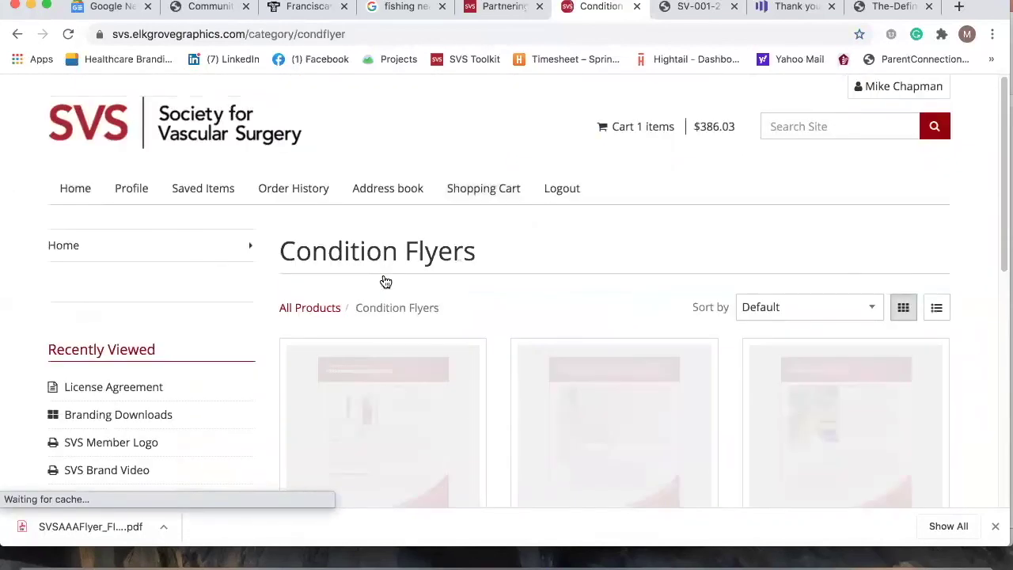
scroll(504, 301, down, 3)
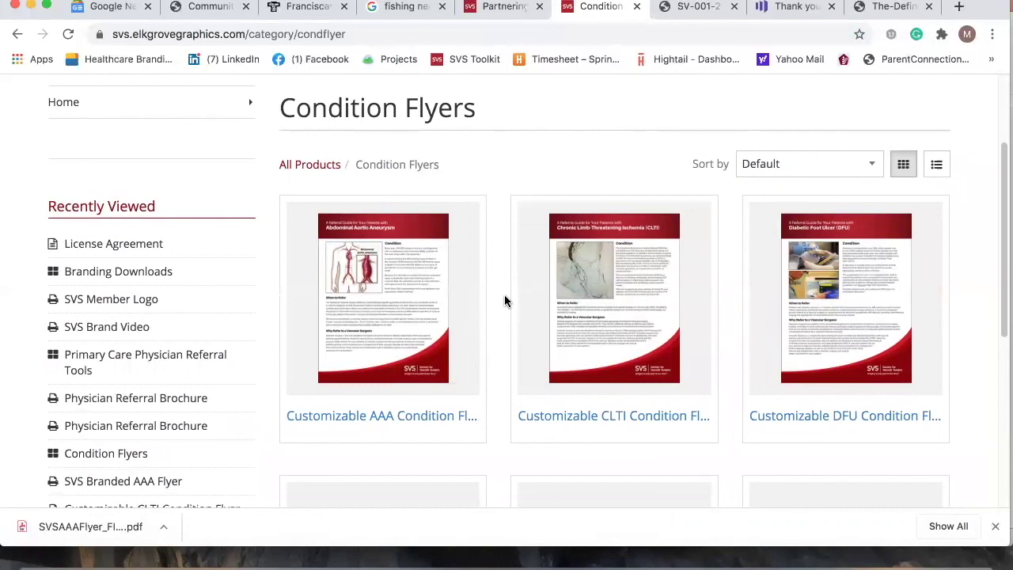
scroll(507, 301, down, 5)
scroll(504, 301, down, 1)
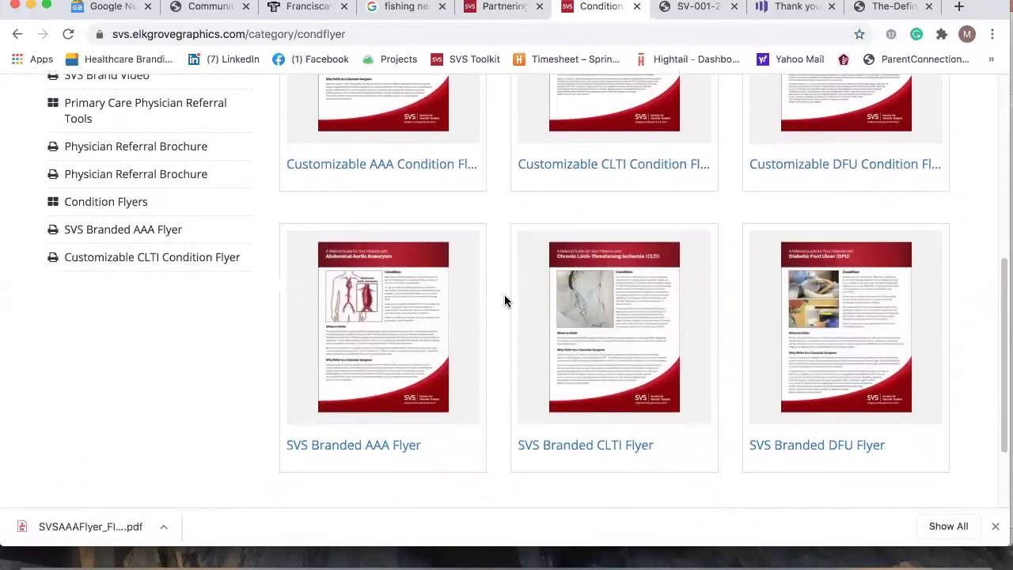
scroll(505, 301, up, 1)
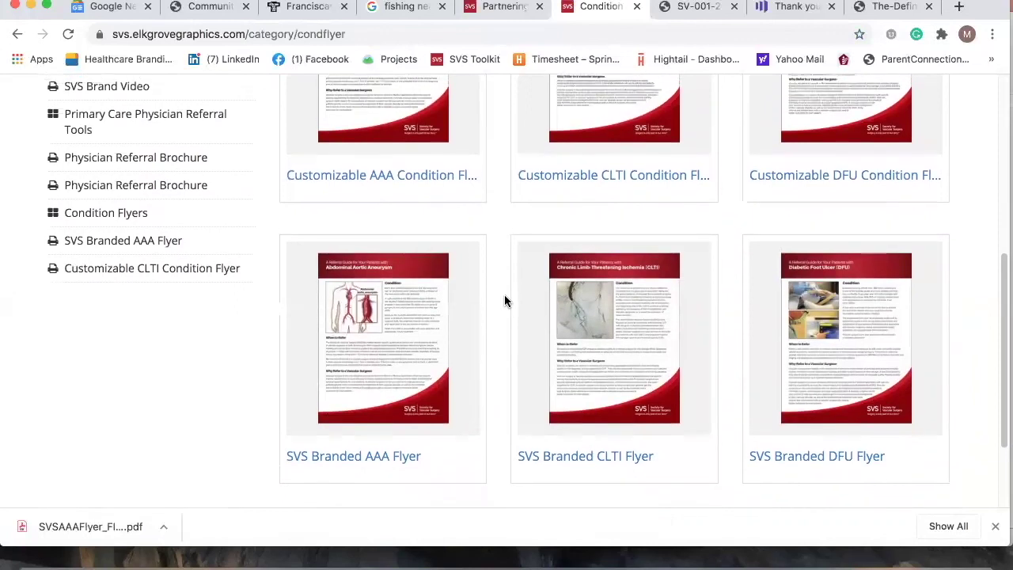
scroll(505, 299, up, 3)
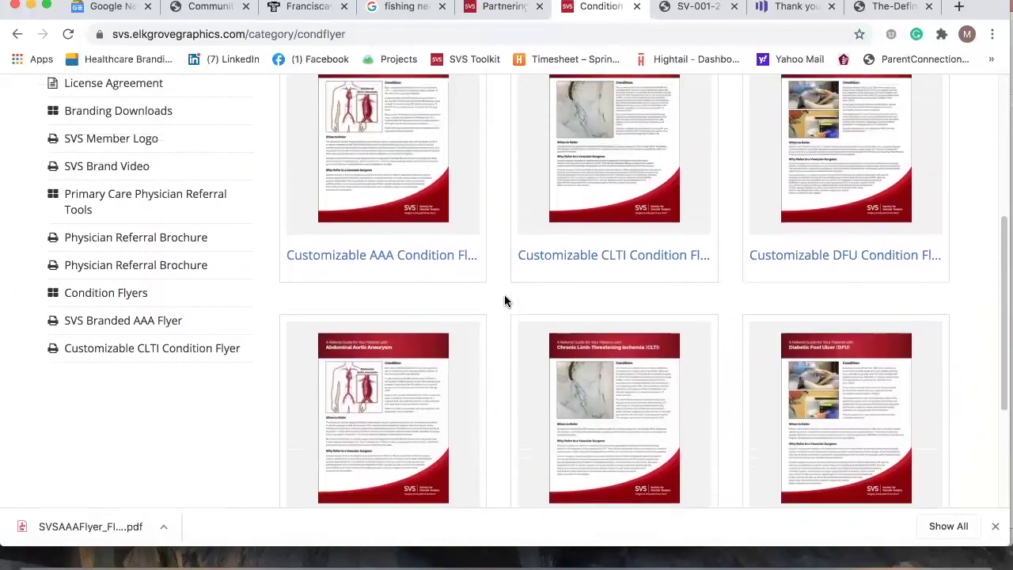
scroll(504, 299, up, 1)
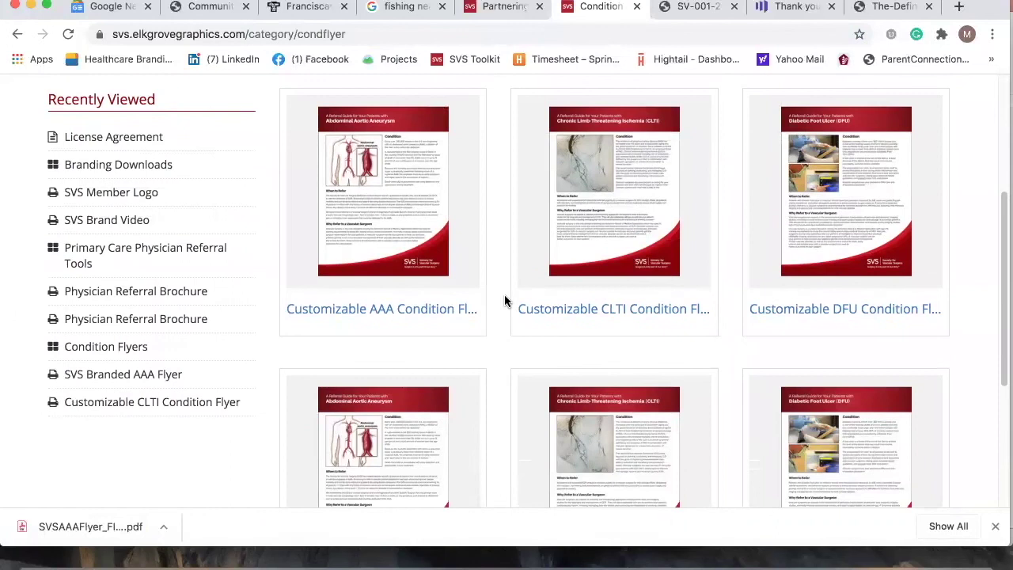
Open the Customizable AAA Condition Flyer product and launch its CUSTOMIZE editor
click(403, 209)
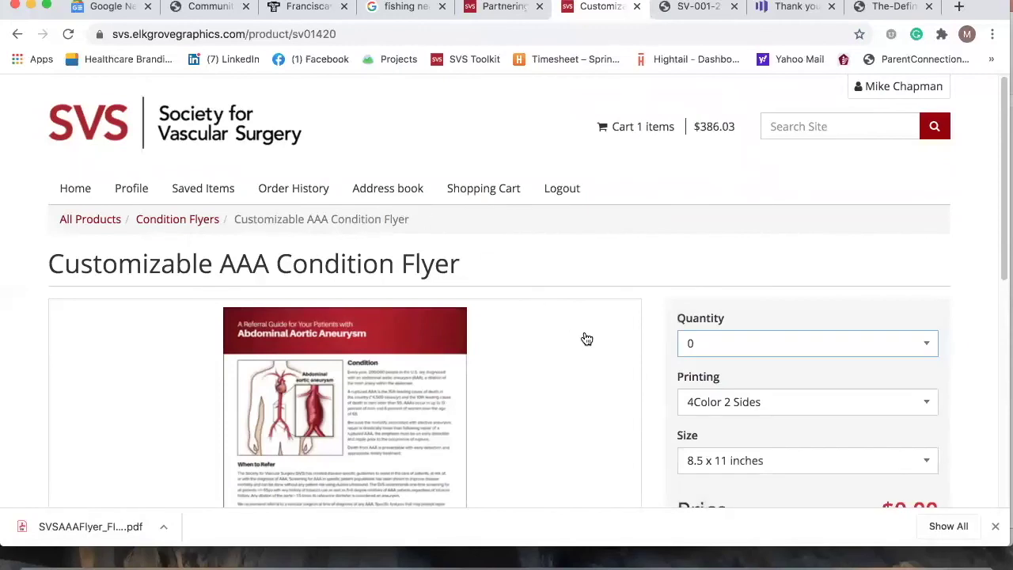
scroll(586, 339, down, 5)
scroll(587, 338, down, 4)
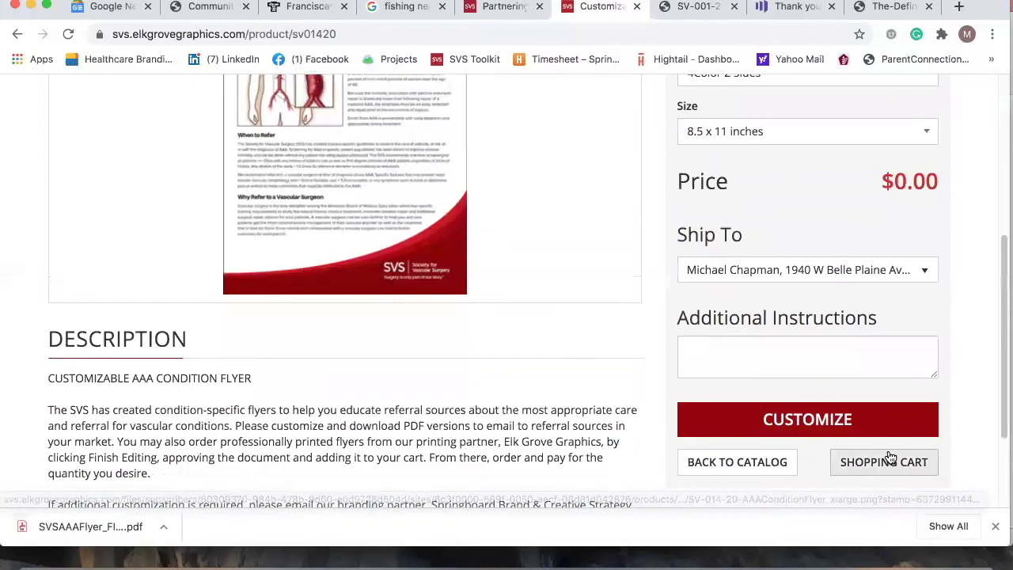
click(841, 426)
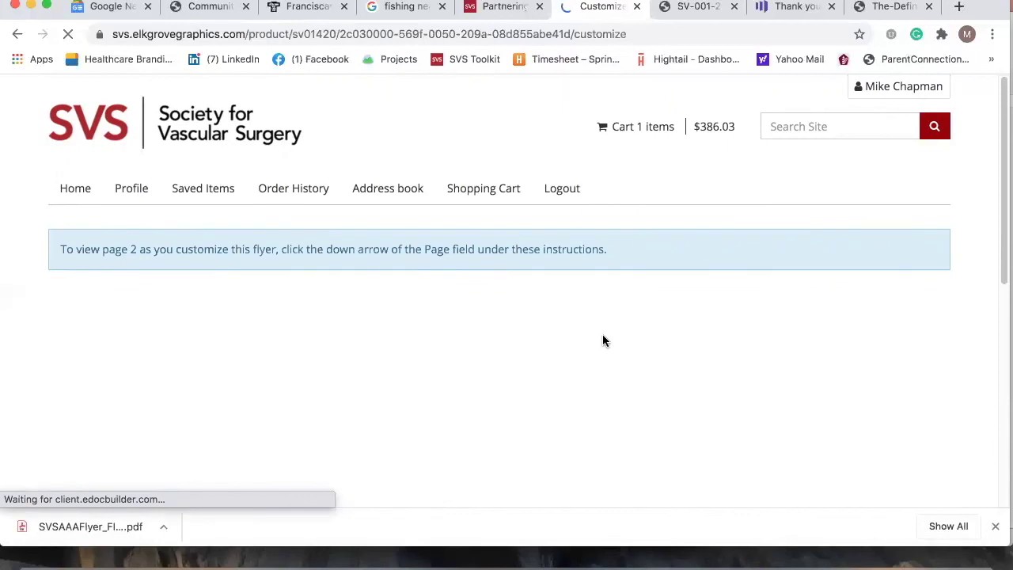
Set the Page dropdown to 2 to preview the AAA Clinical Practice Guidelines back page
scroll(602, 340, down, 5)
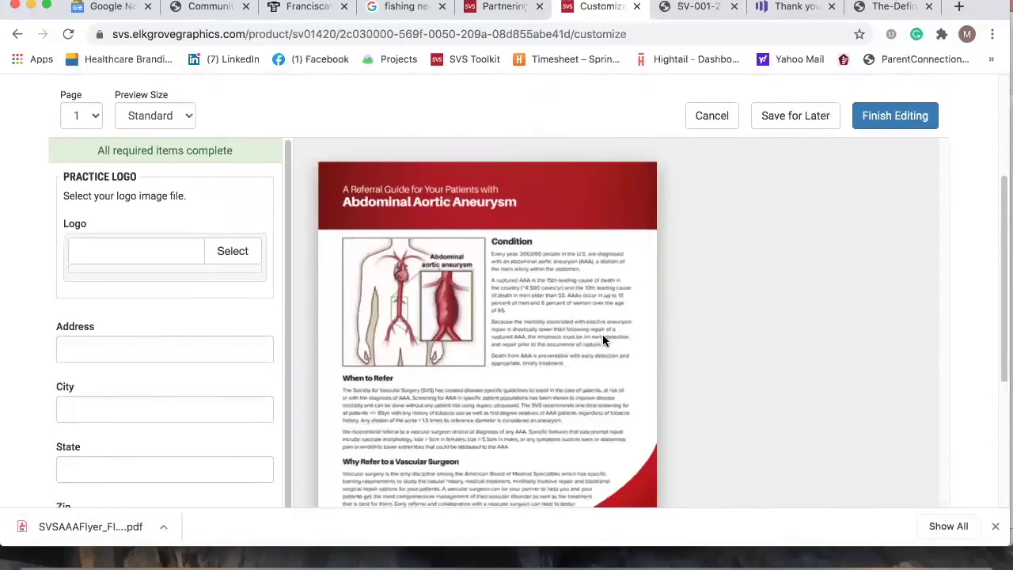
scroll(602, 341, down, 2)
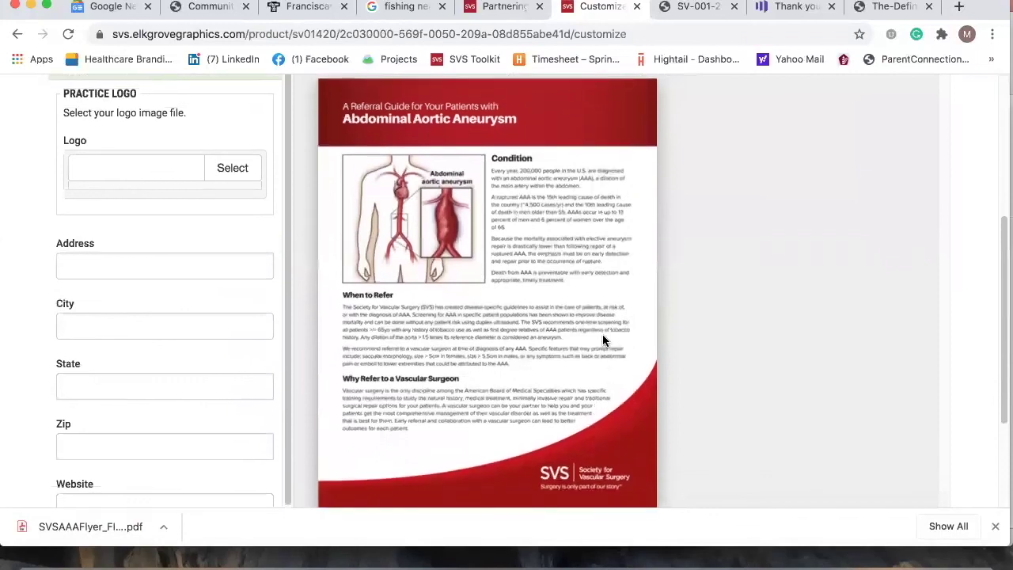
scroll(602, 341, down, 1)
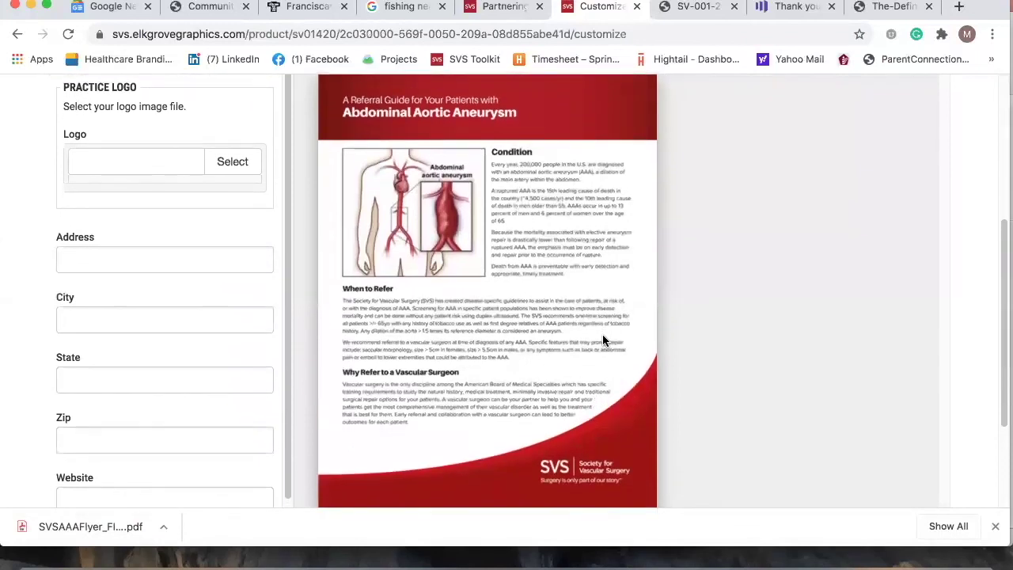
scroll(602, 340, up, 3)
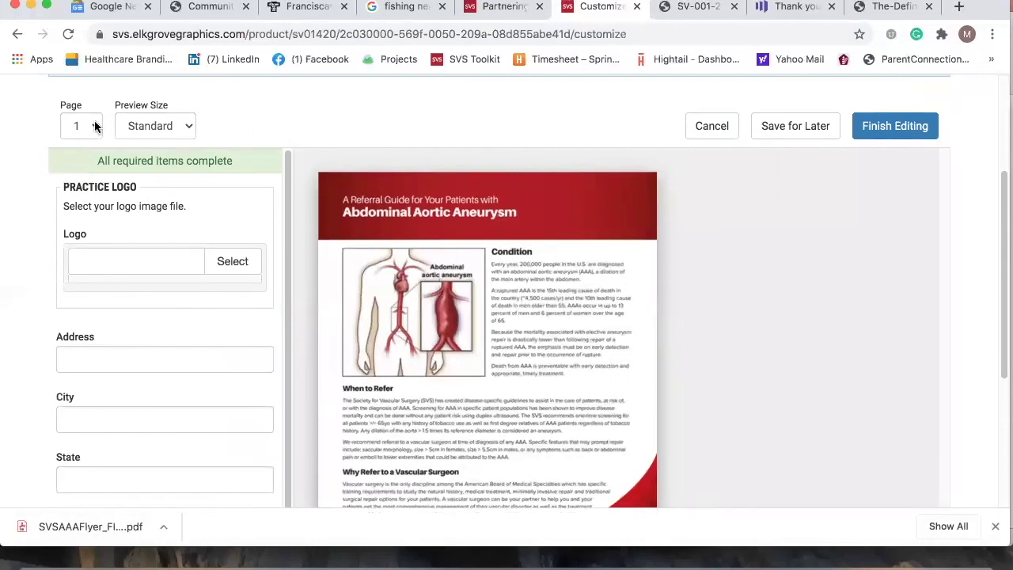
click(95, 125)
click(73, 139)
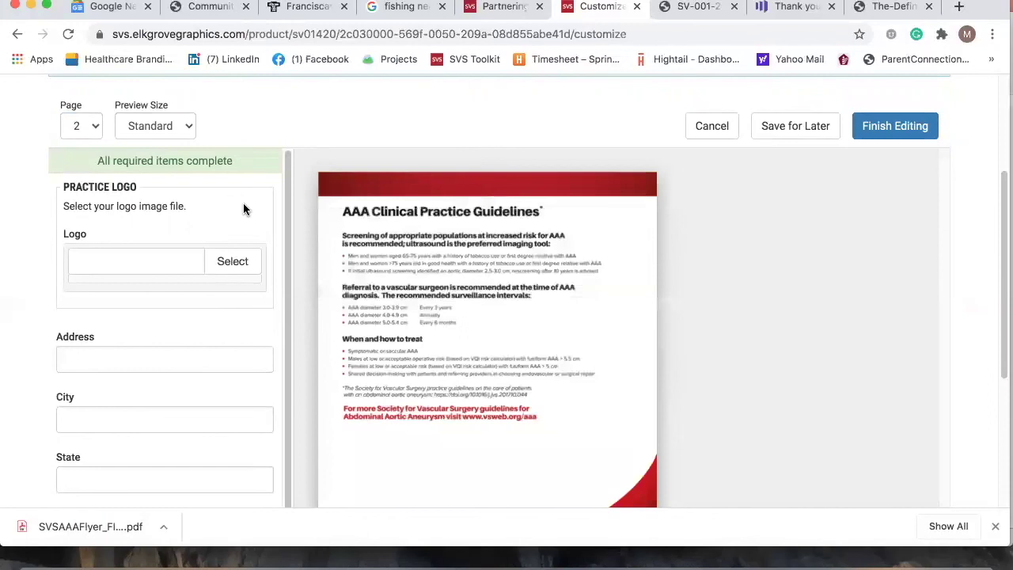
scroll(243, 203, down, 1)
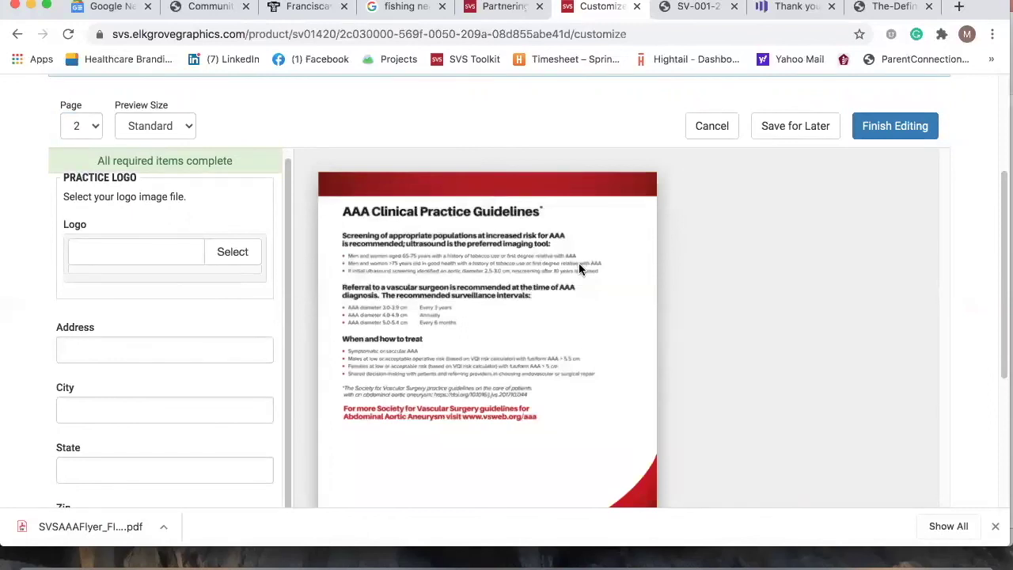
scroll(579, 263, down, 3)
scroll(578, 267, up, 2)
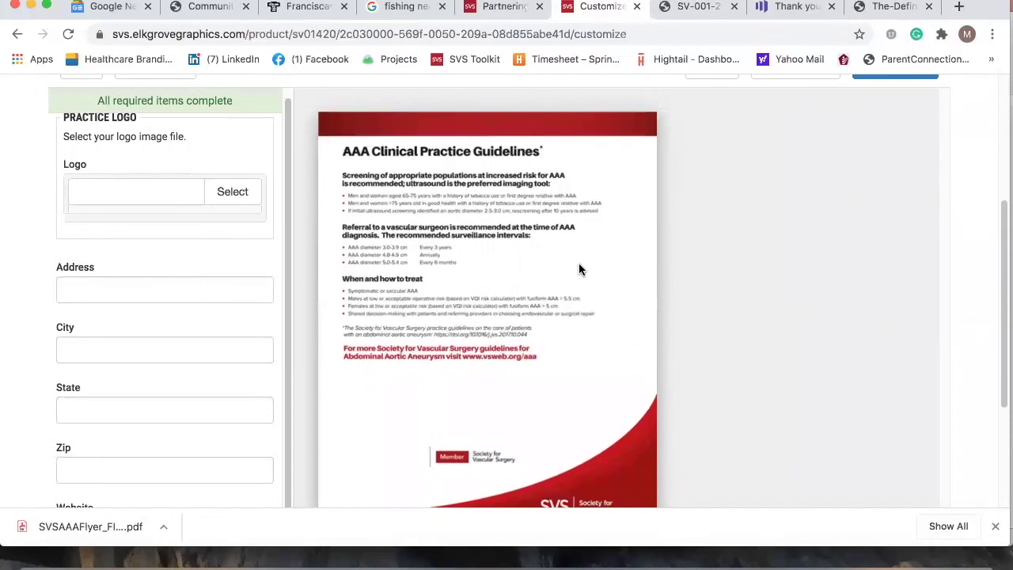
Upload Anytown Vasc. Surgeons Logo Color.png as the flyer logo
click(229, 190)
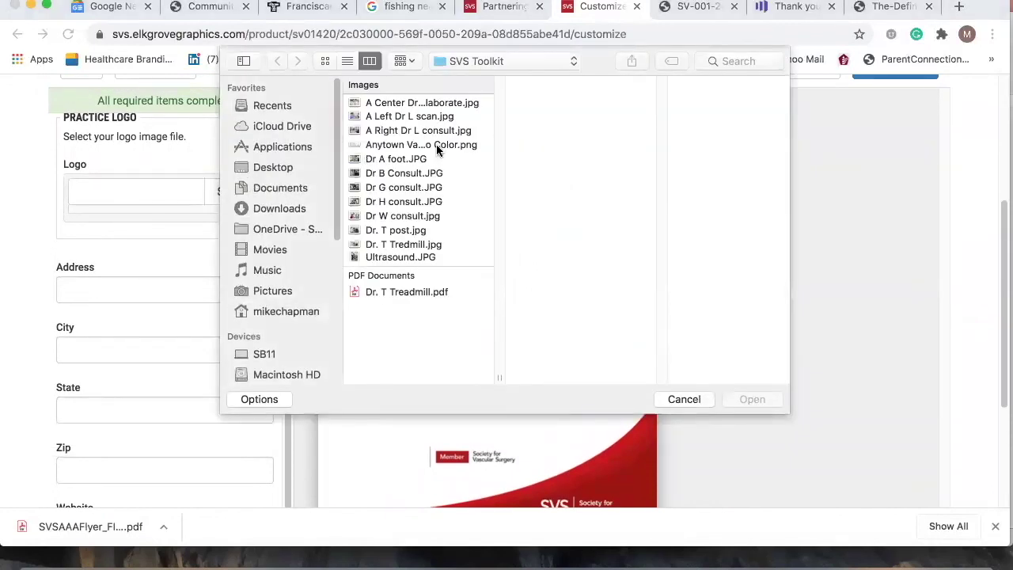
click(437, 144)
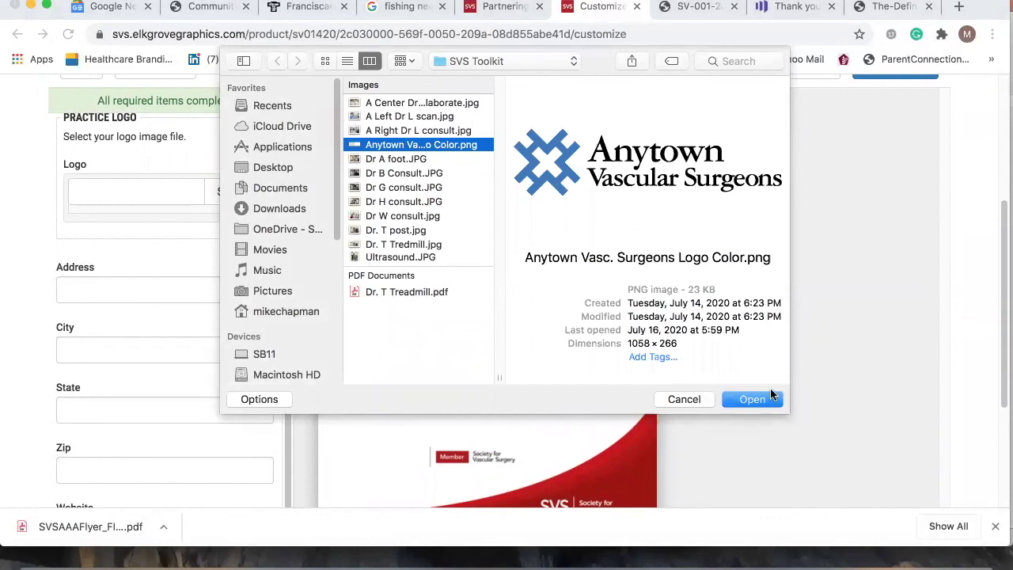
click(756, 399)
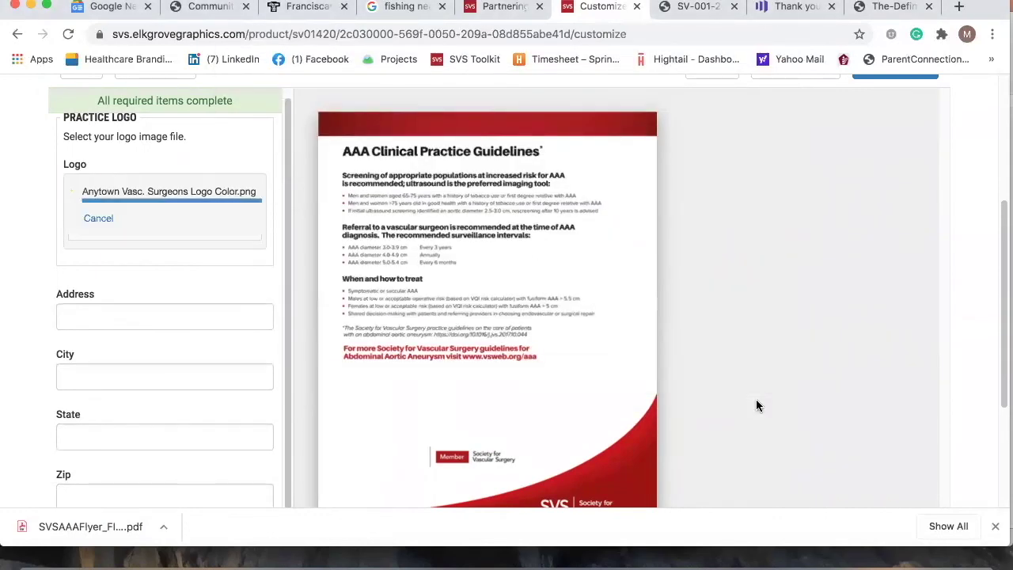
Autofill the practice address and the website AnytownVascular.org
click(181, 288)
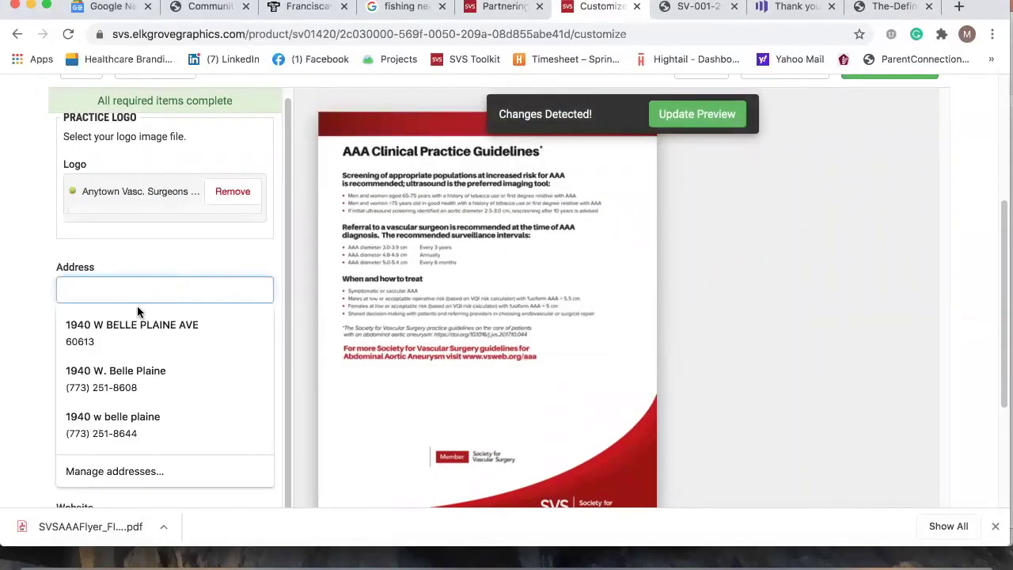
click(73, 372)
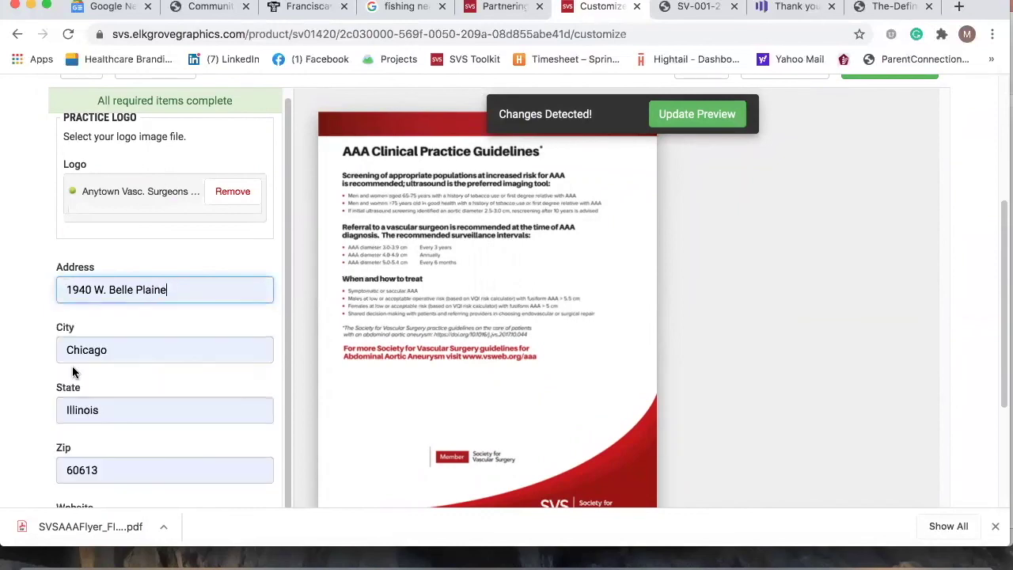
scroll(22, 379, down, 3)
scroll(23, 379, down, 2)
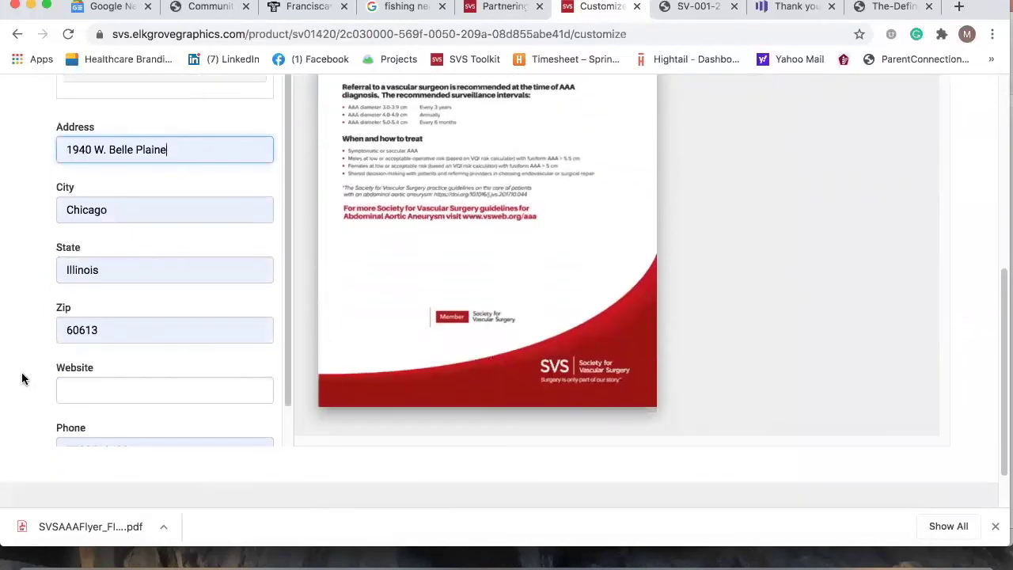
click(112, 339)
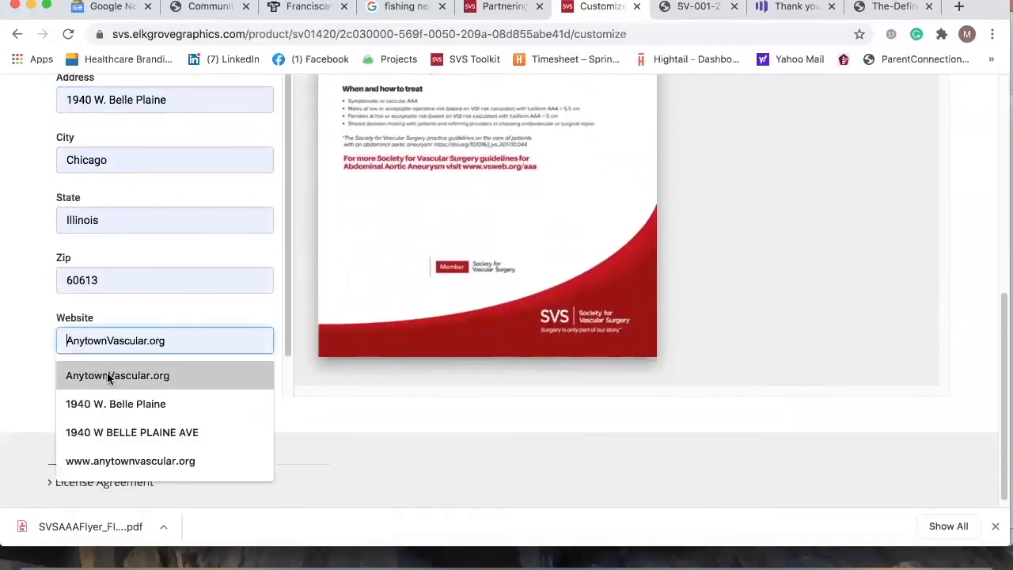
click(105, 376)
click(22, 354)
scroll(23, 360, down, 2)
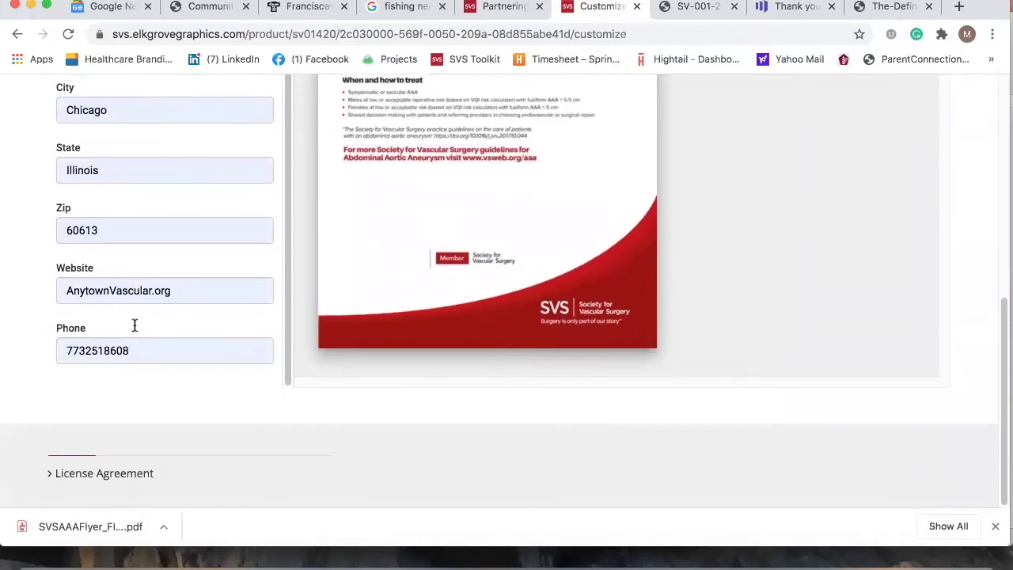
Insert two hyphens into the phone number to format it
click(85, 350)
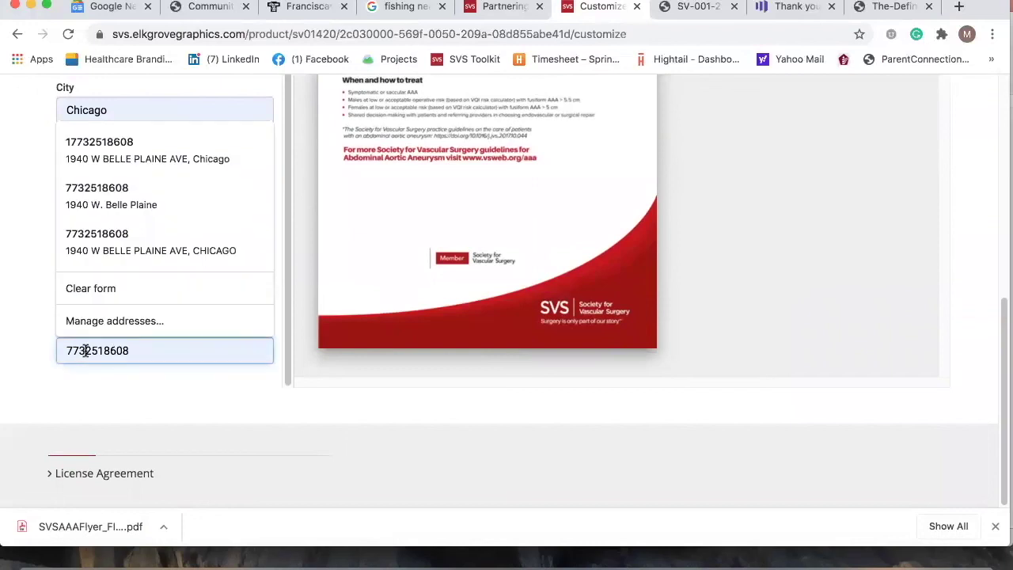
click(86, 351)
text(-)
click(106, 351)
text(-)
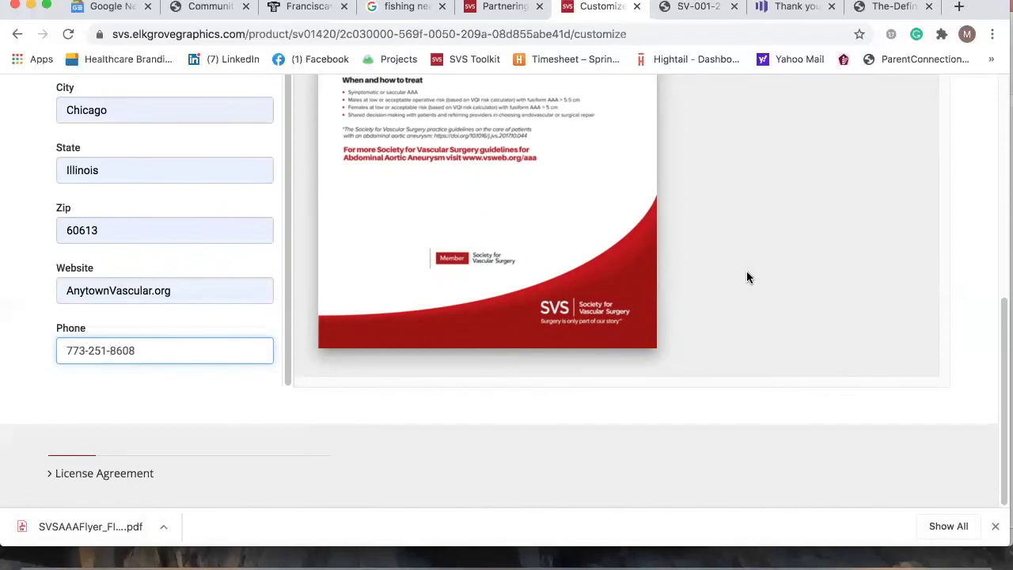
scroll(748, 277, up, 5)
Update the flyer preview to show the new logo and contact details
click(703, 202)
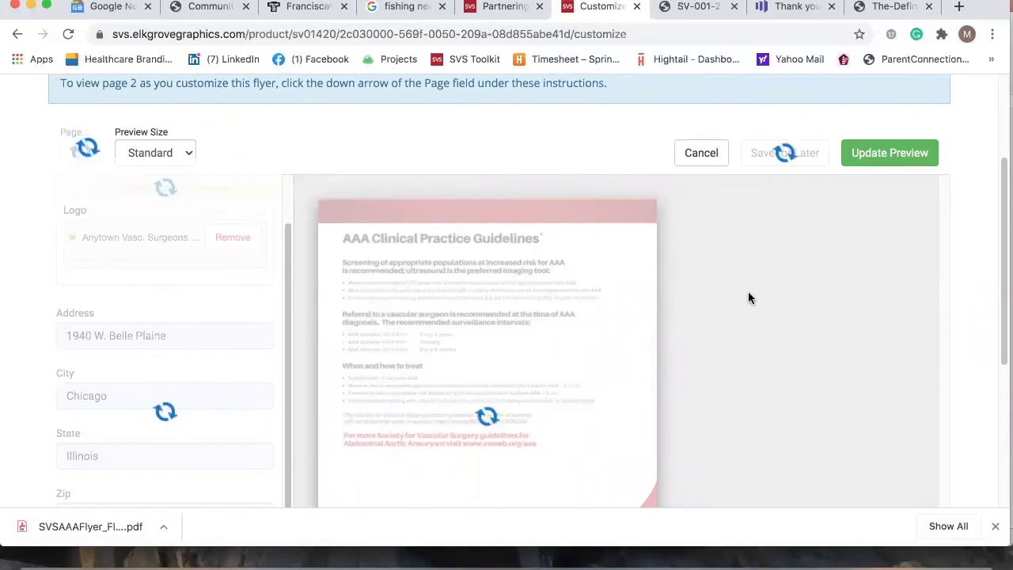
scroll(749, 298, down, 3)
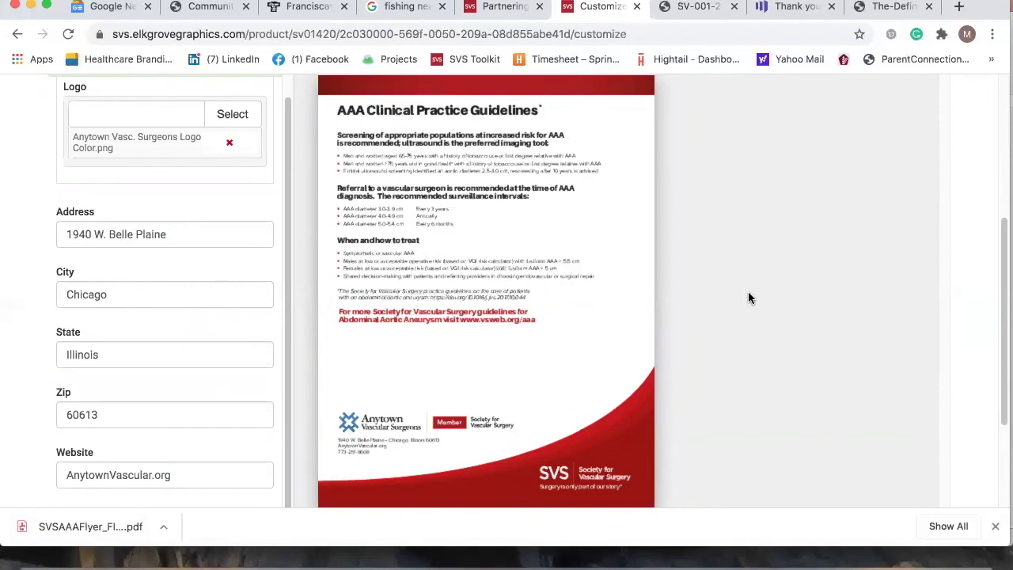
scroll(748, 298, up, 3)
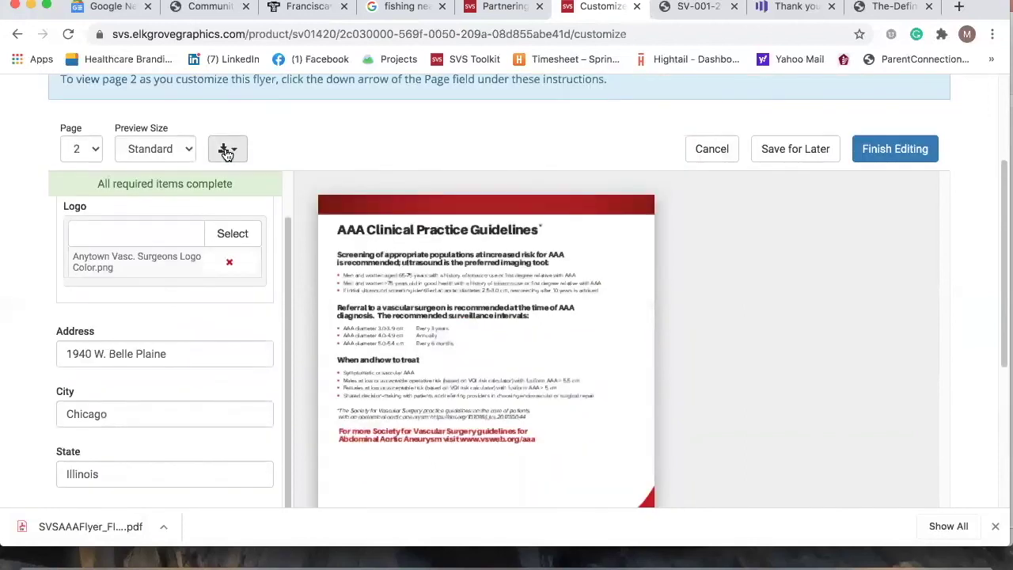
Download the flyer proof PDF and switch the preview back to page 1
click(227, 151)
click(253, 181)
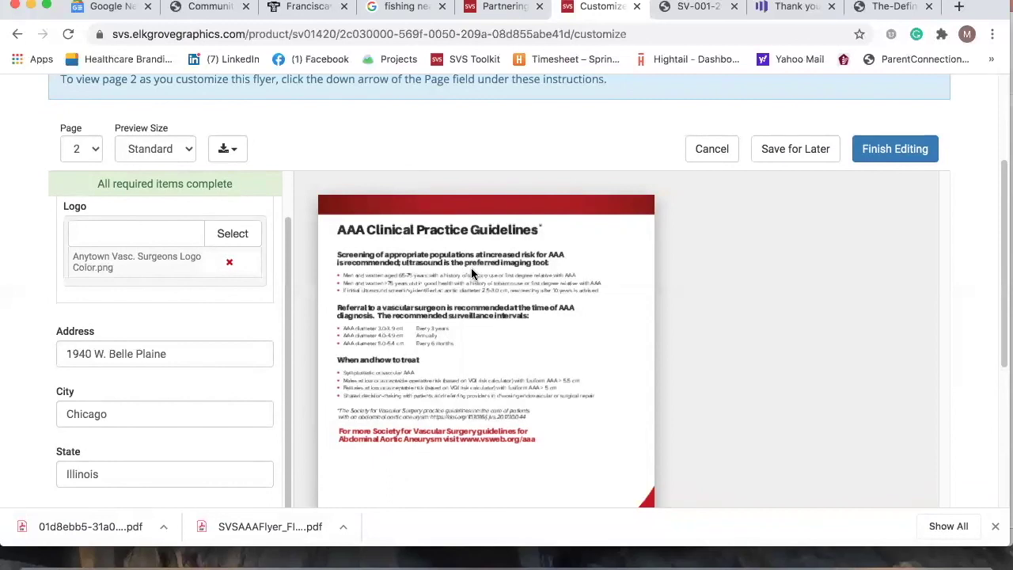
click(97, 149)
click(82, 134)
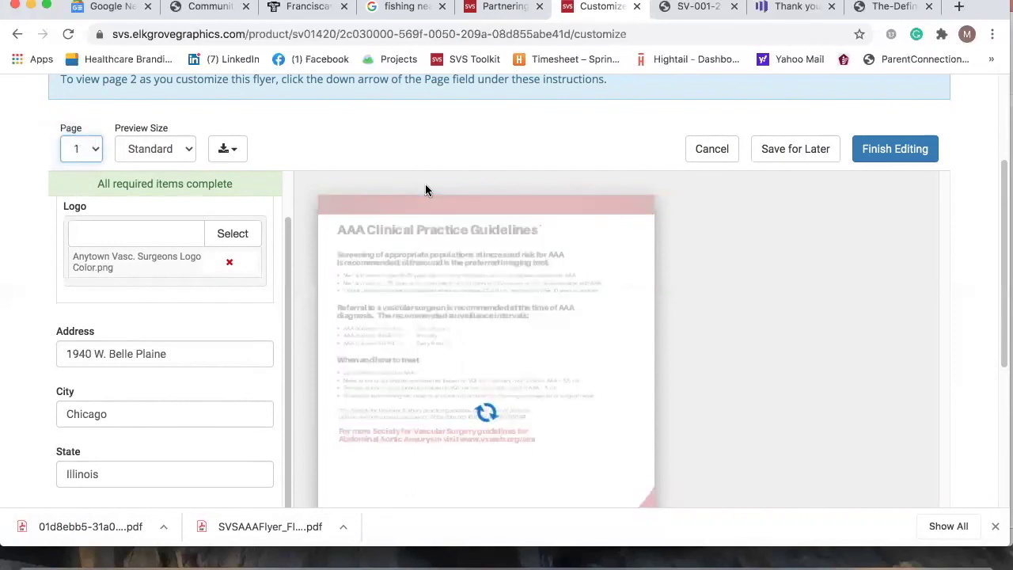
Leave the unsaved flyer editor for the toolkit home catalogue and scroll to Social Media Ads
scroll(425, 190, up, 3)
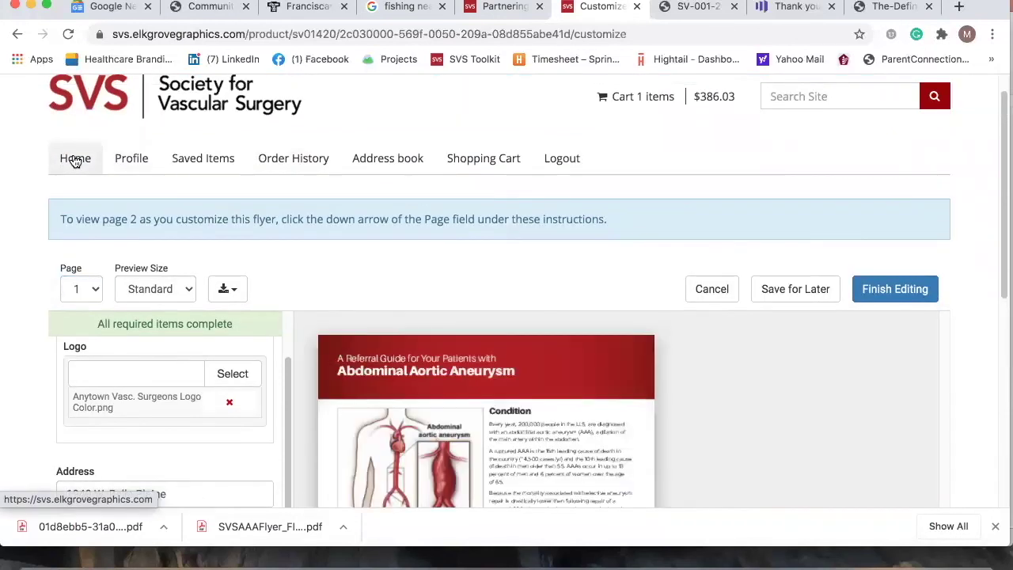
click(74, 161)
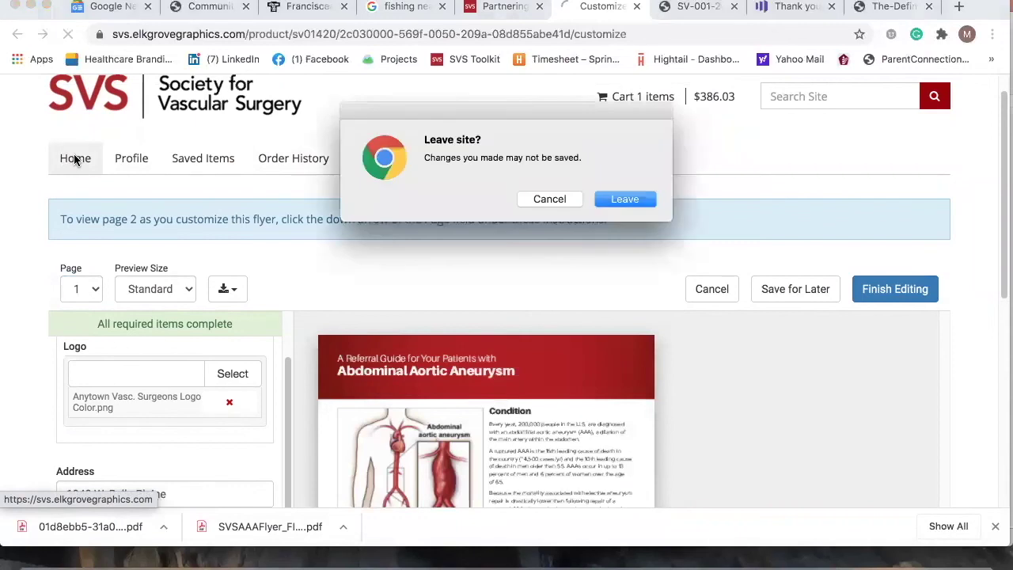
click(626, 199)
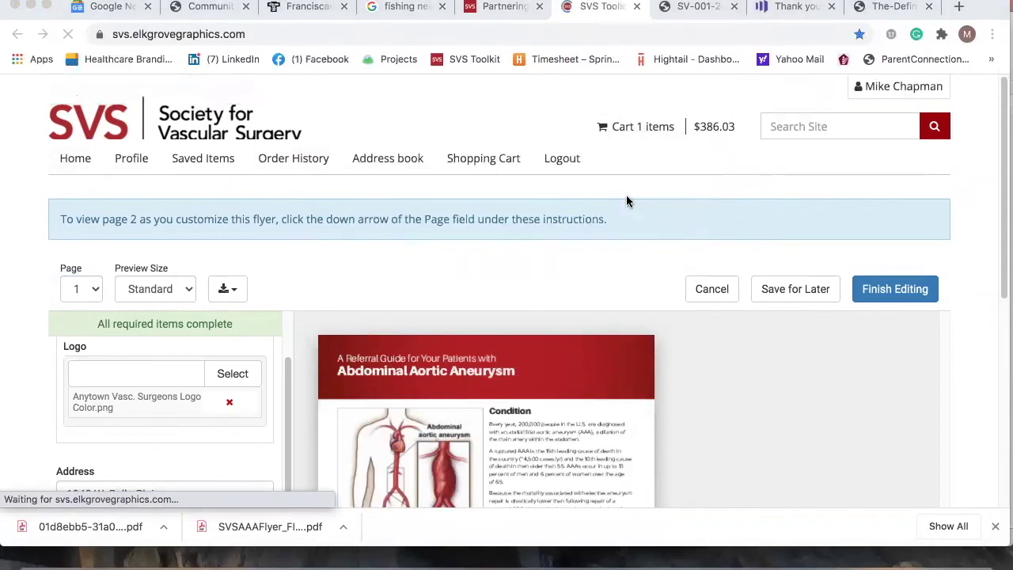
scroll(626, 196, down, 5)
scroll(626, 201, down, 6)
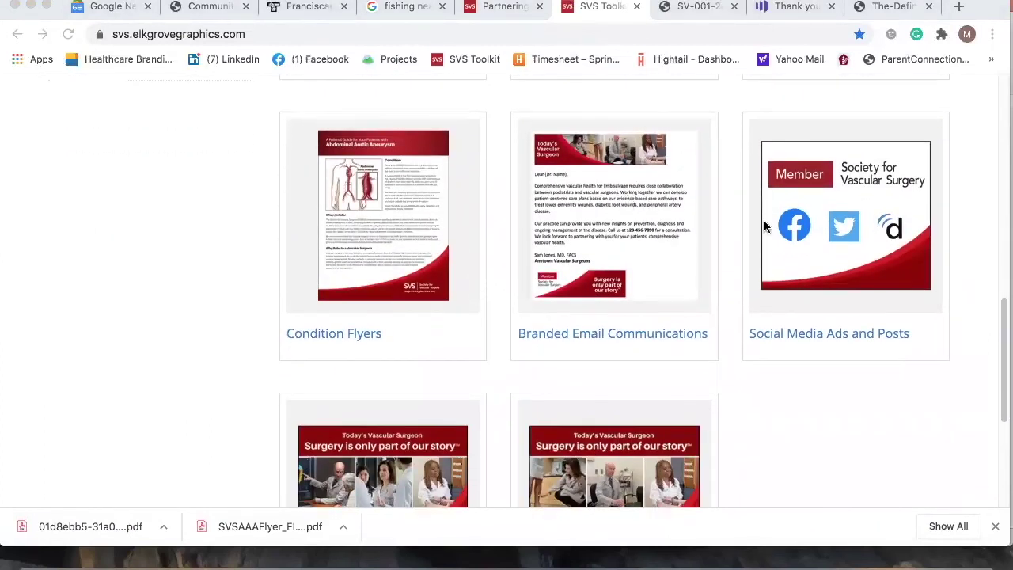
click(854, 231)
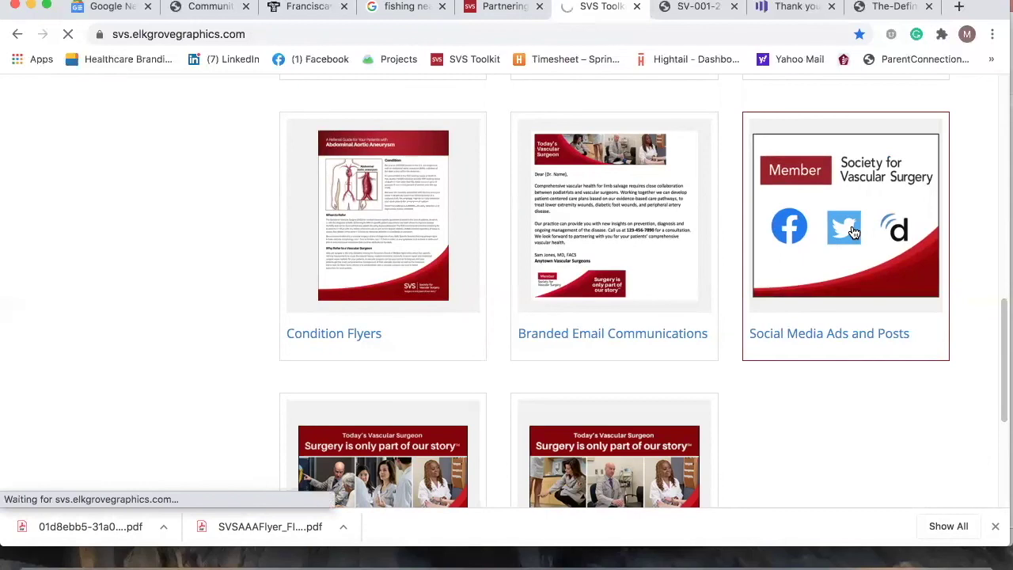
scroll(667, 245, down, 3)
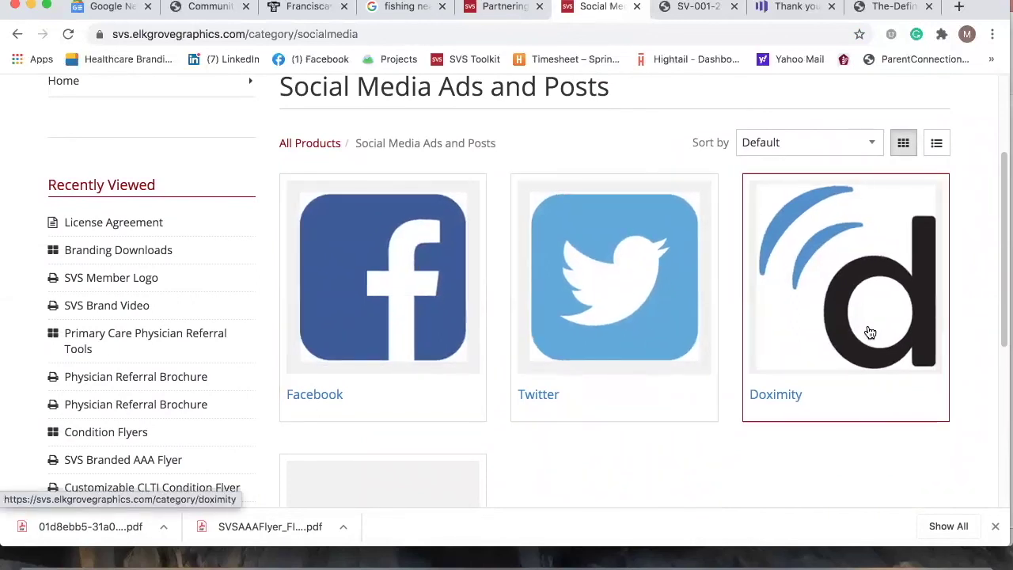
scroll(871, 333, down, 4)
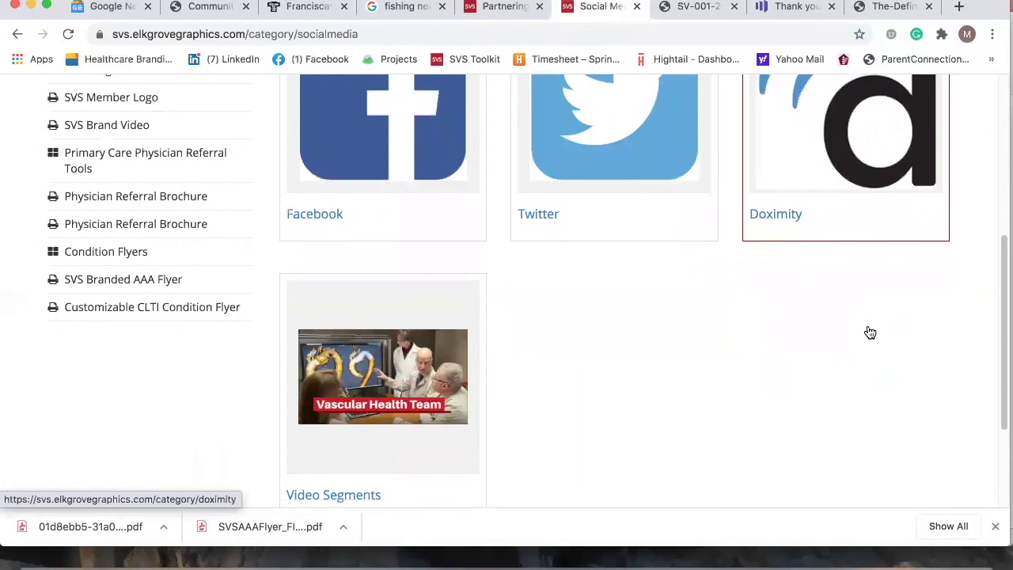
scroll(870, 333, down, 2)
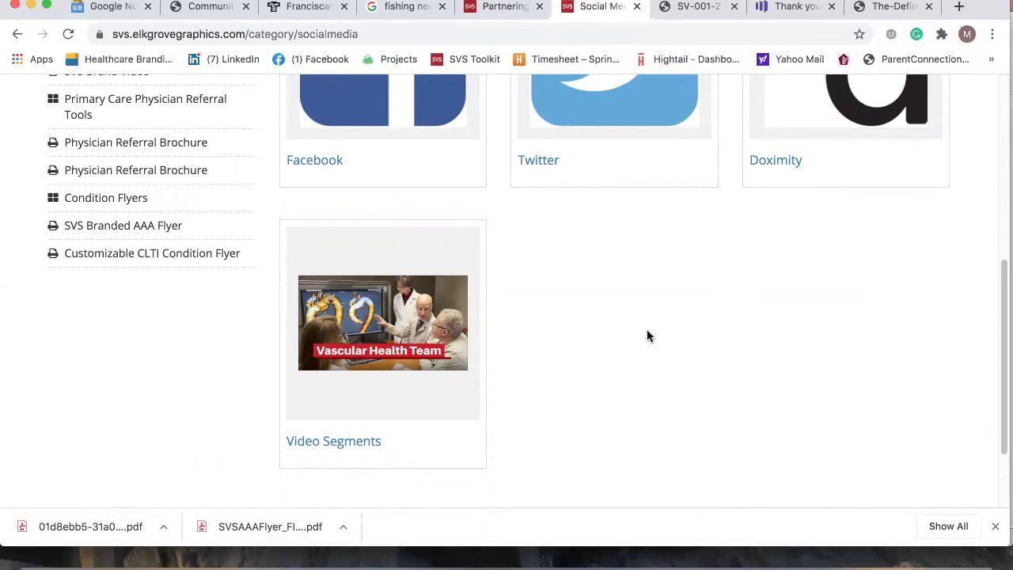
click(389, 334)
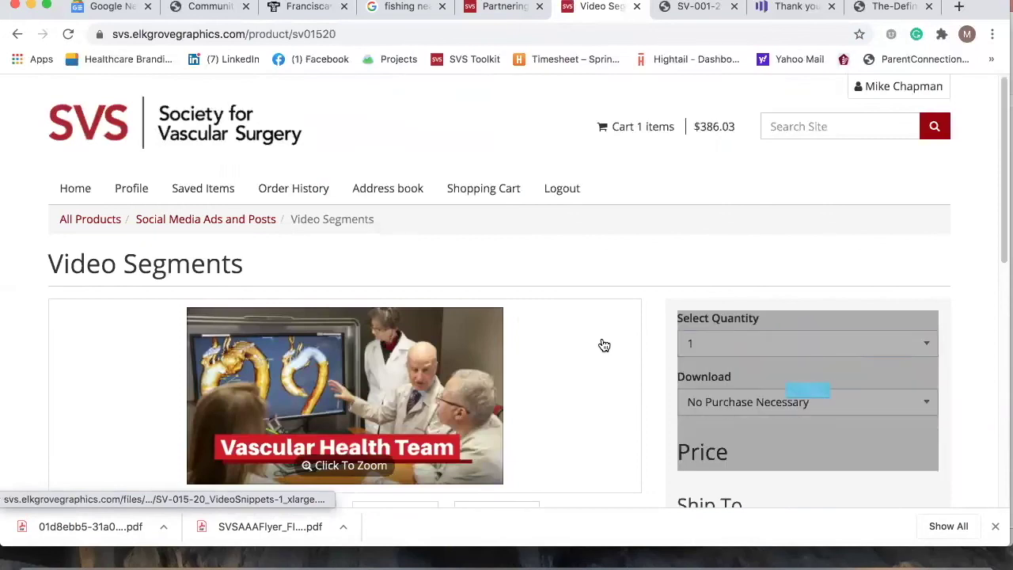
scroll(601, 344, down, 5)
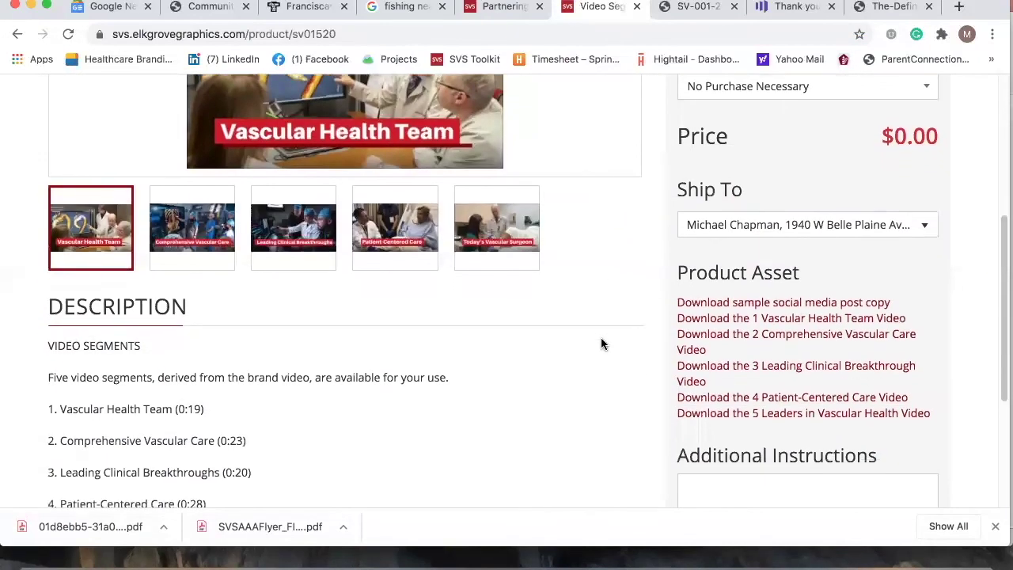
scroll(601, 344, down, 2)
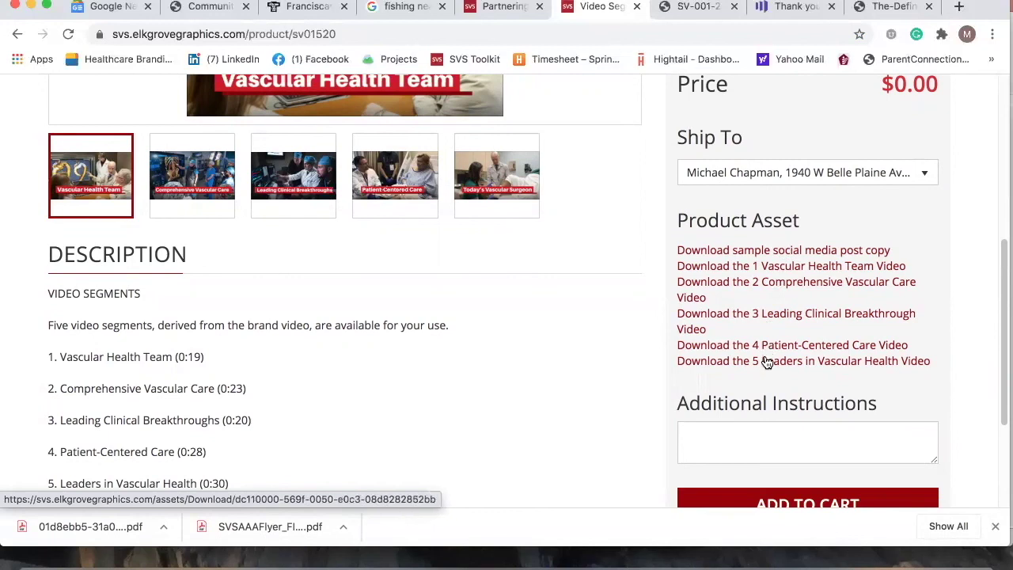
scroll(553, 323, up, 3)
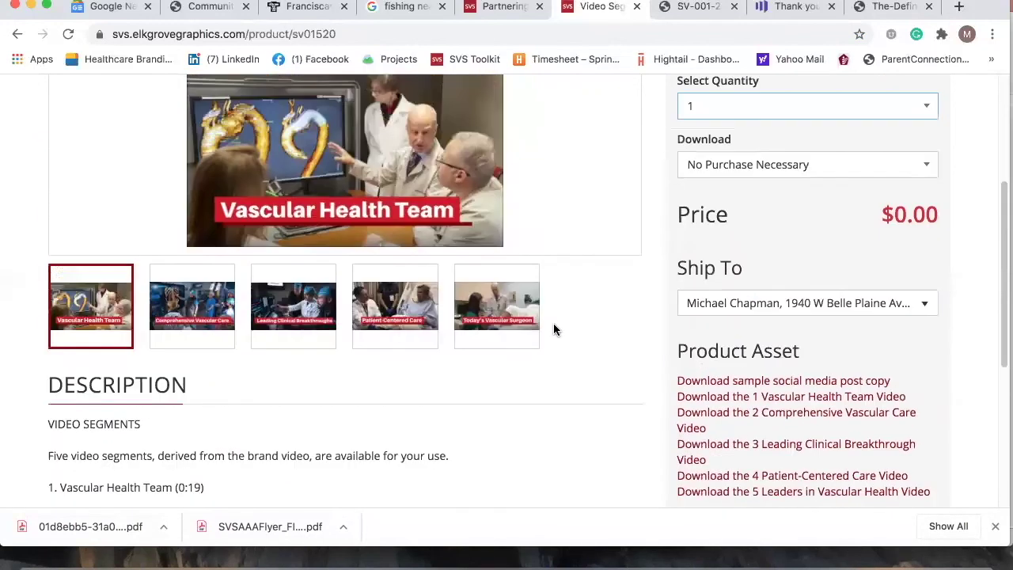
click(18, 33)
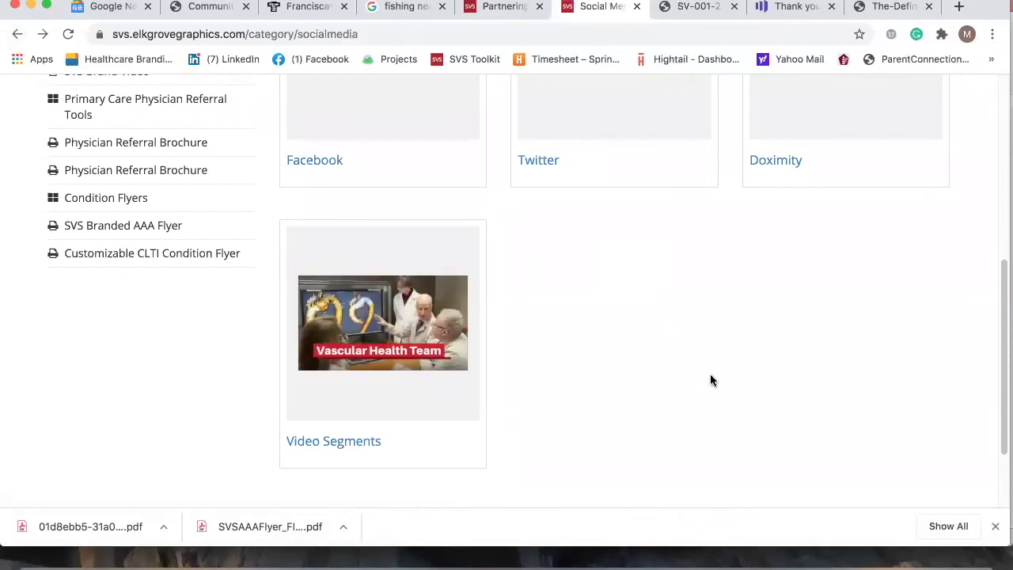
Open the Facebook tile and browse its how-to guides, physician and podiatrist ads, and ad copy
scroll(710, 381, up, 2)
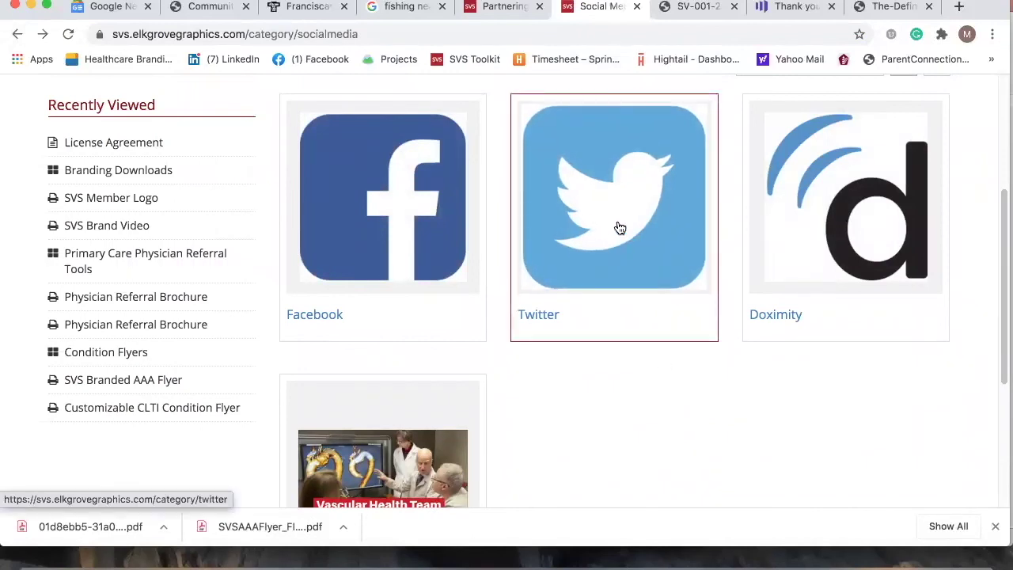
click(390, 209)
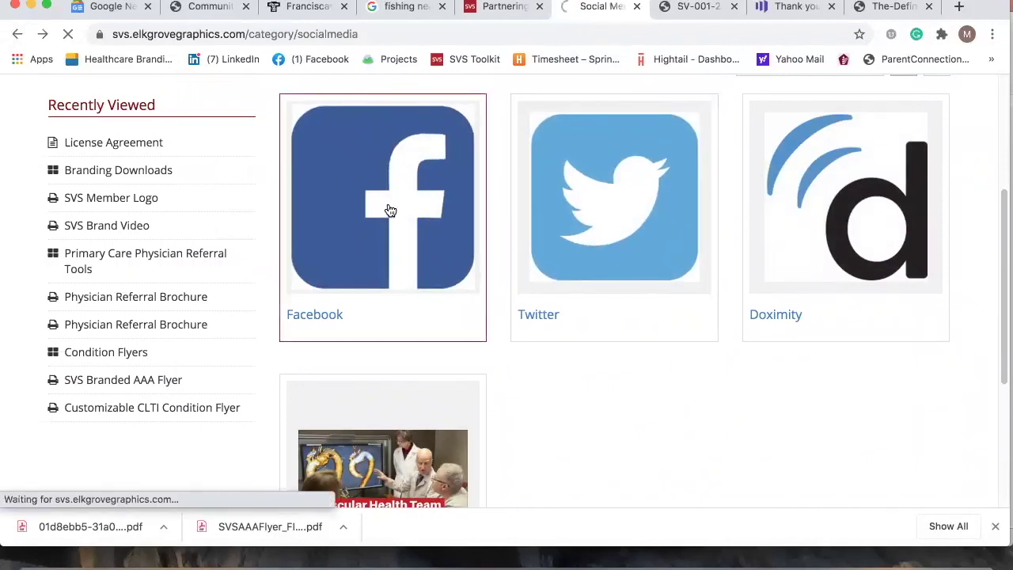
scroll(390, 210, down, 5)
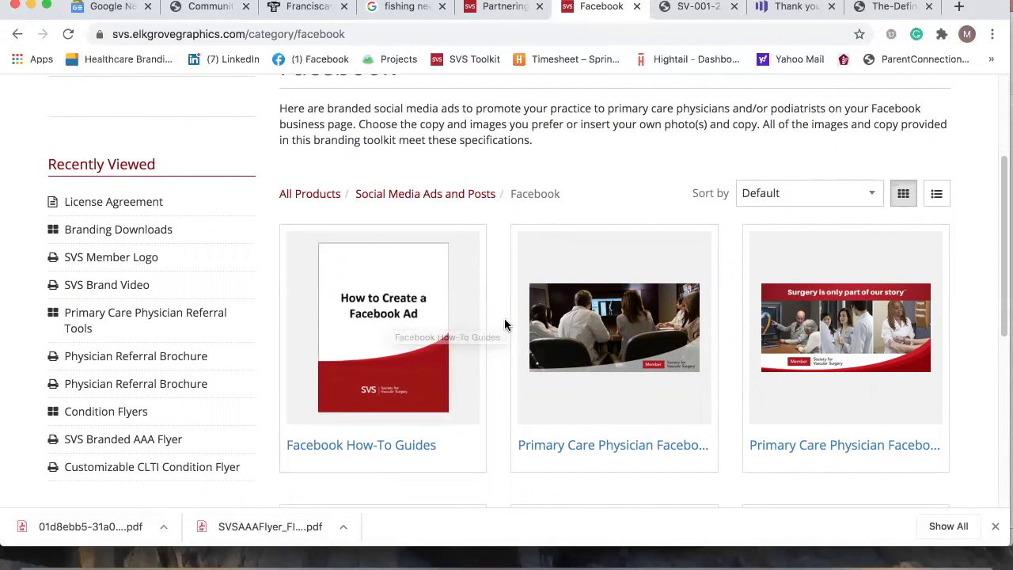
scroll(505, 324, down, 2)
scroll(505, 324, down, 5)
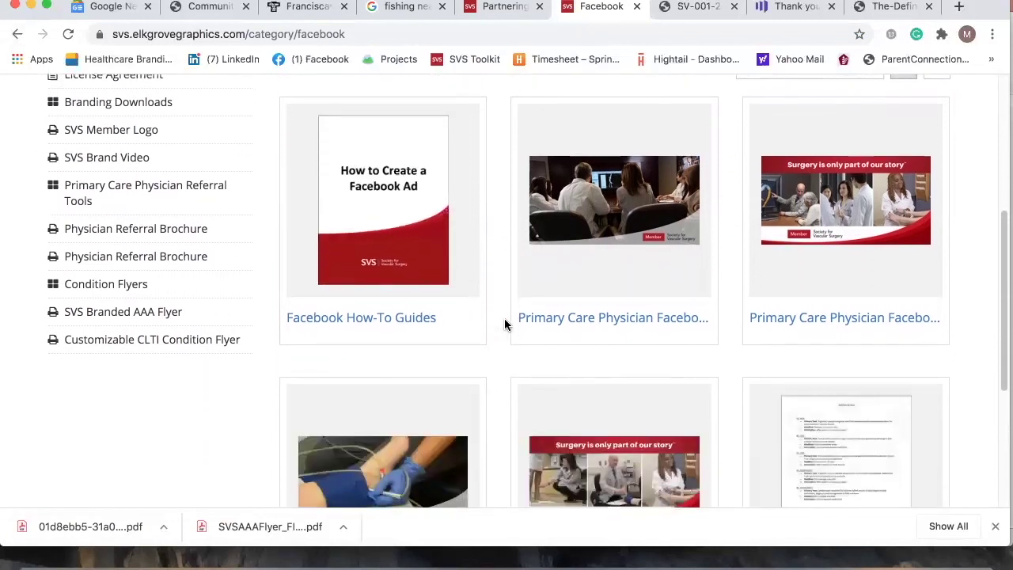
scroll(505, 324, down, 1)
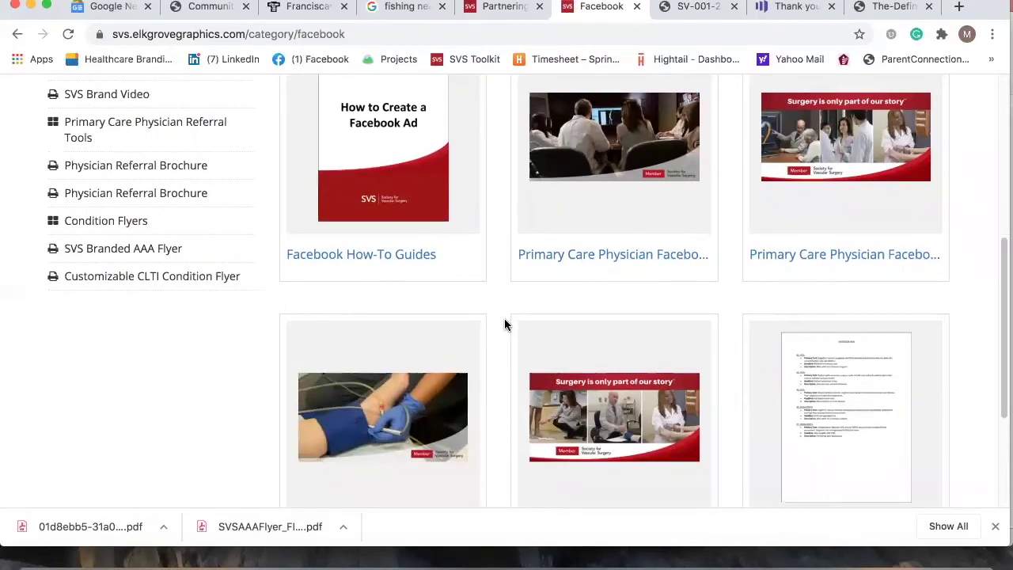
scroll(505, 324, up, 1)
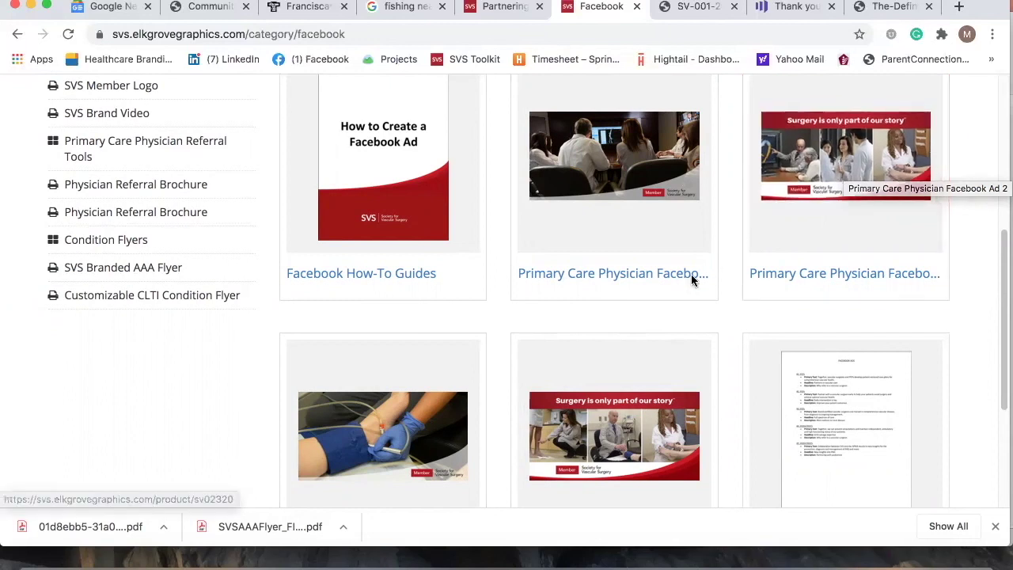
scroll(657, 330, down, 1)
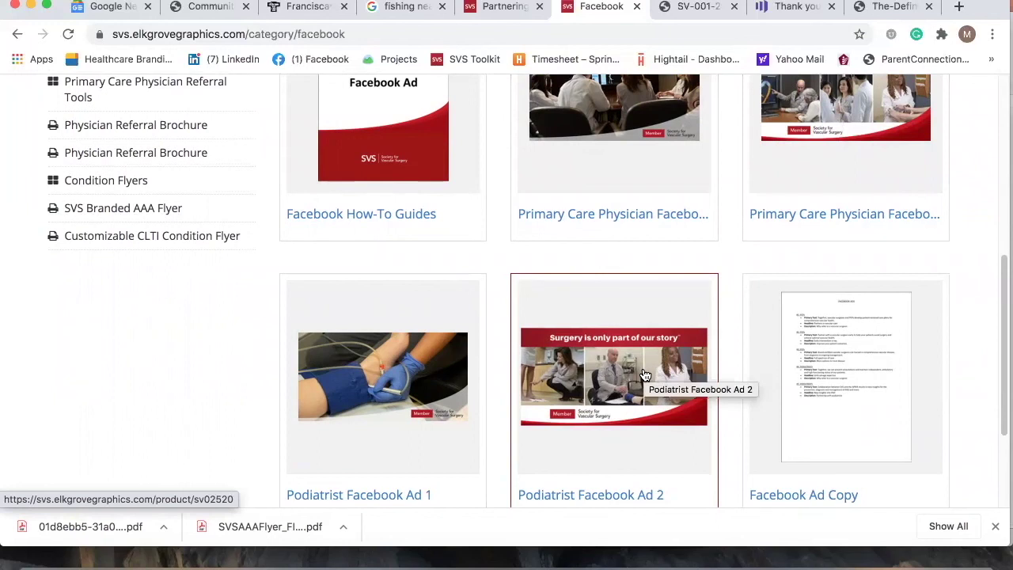
scroll(645, 374, up, 3)
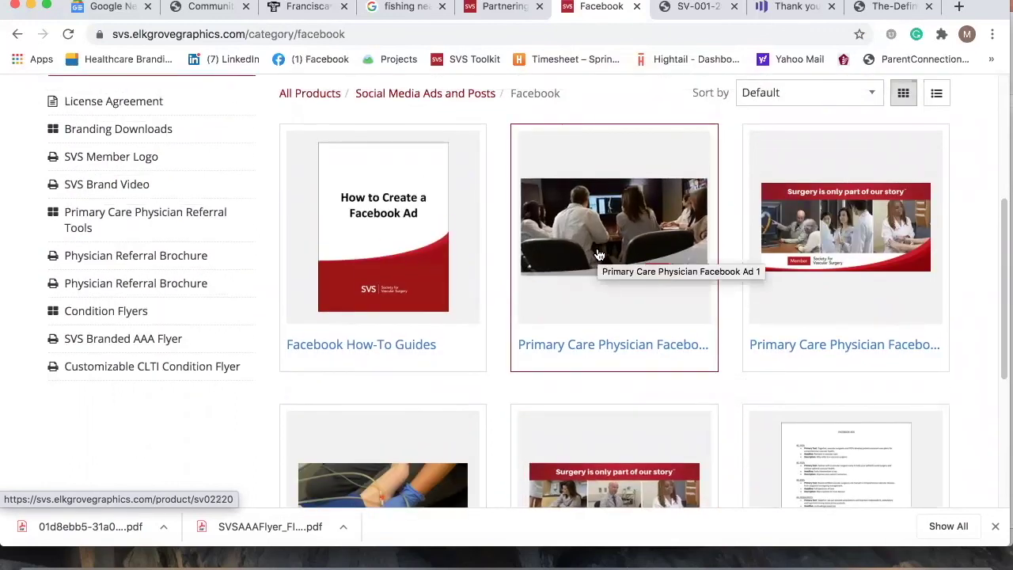
Open the $0.00 Primary Care Physician Facebook Ad 1 product and start customizing it
click(599, 255)
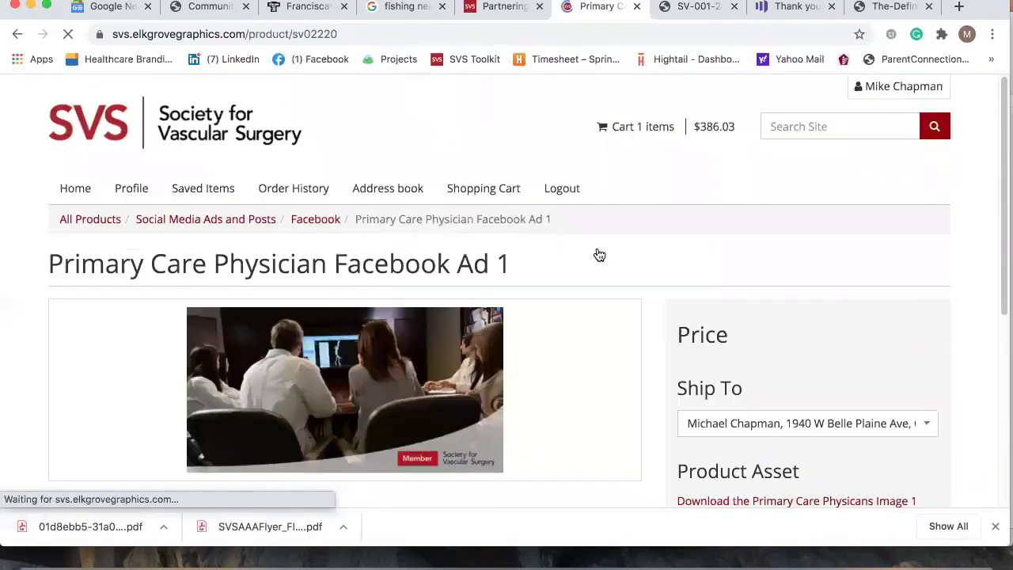
scroll(599, 254, down, 4)
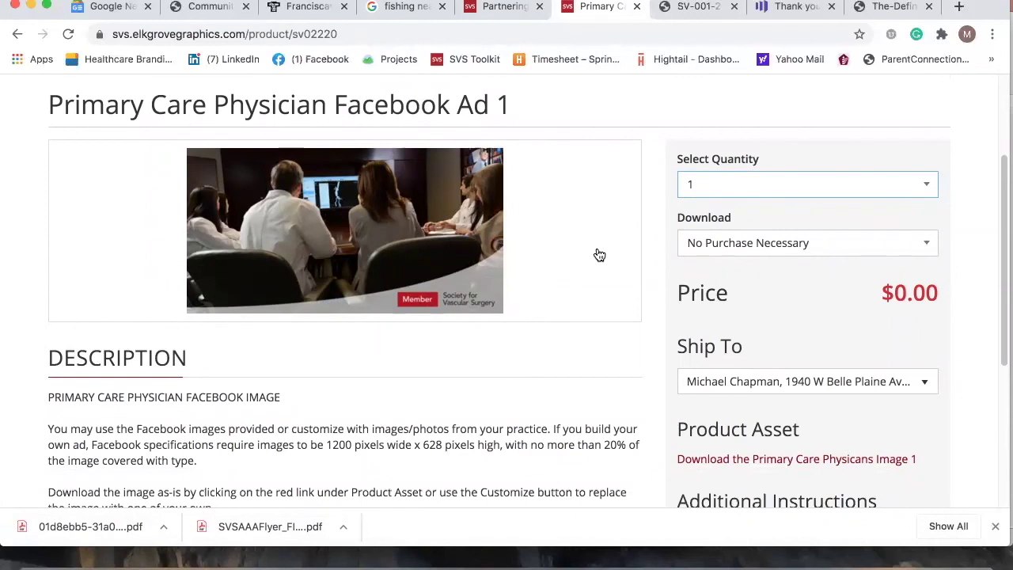
scroll(599, 254, down, 1)
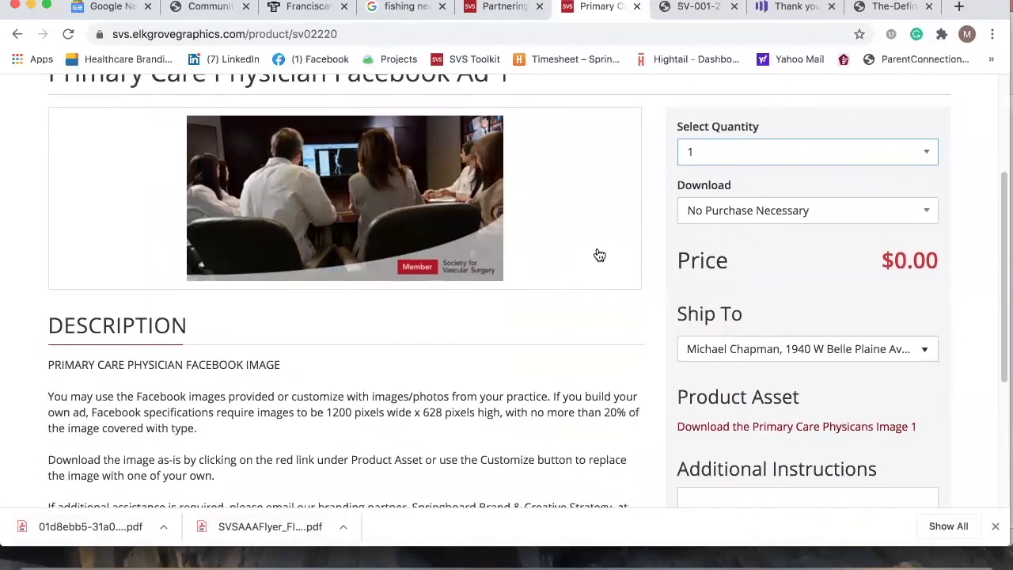
scroll(599, 255, up, 1)
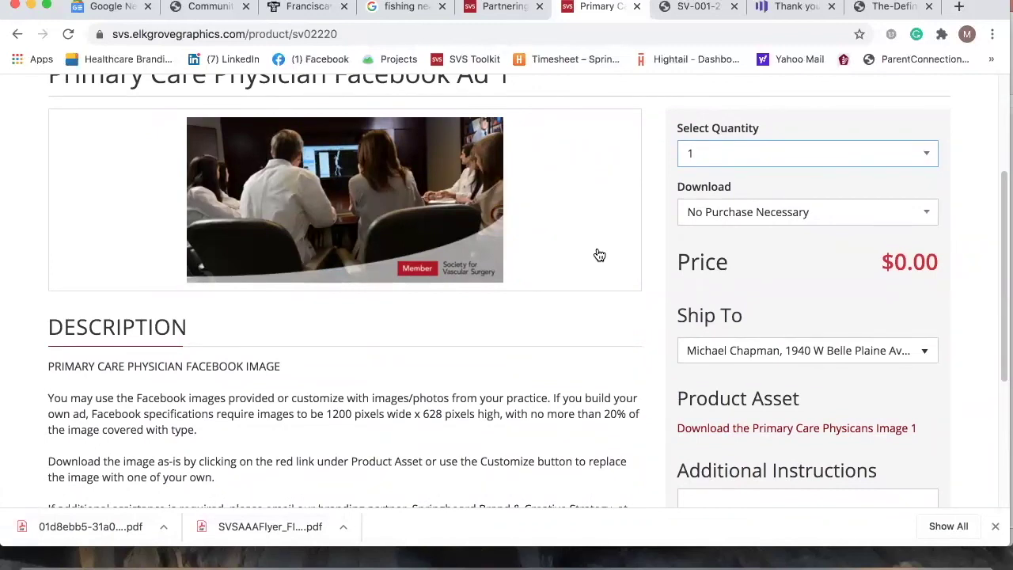
scroll(599, 254, down, 3)
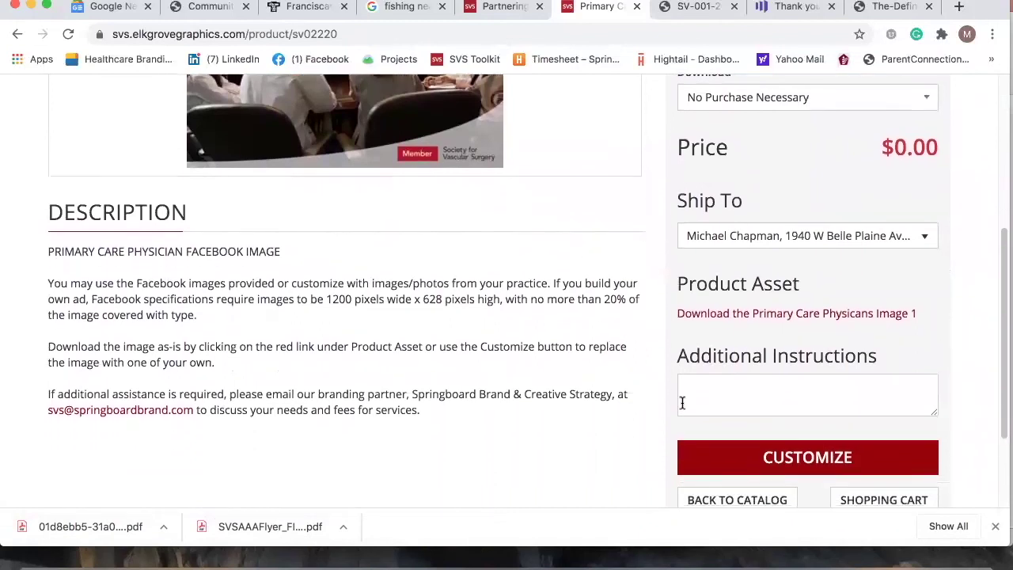
click(796, 453)
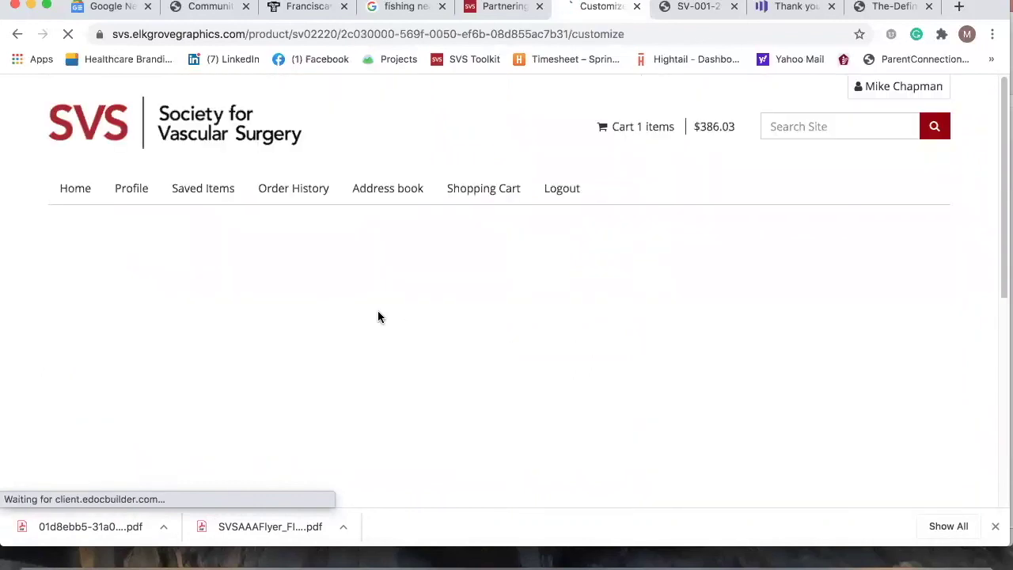
Replace the ad image by uploading Dr. T post.jpg from the computer
scroll(377, 316, down, 2)
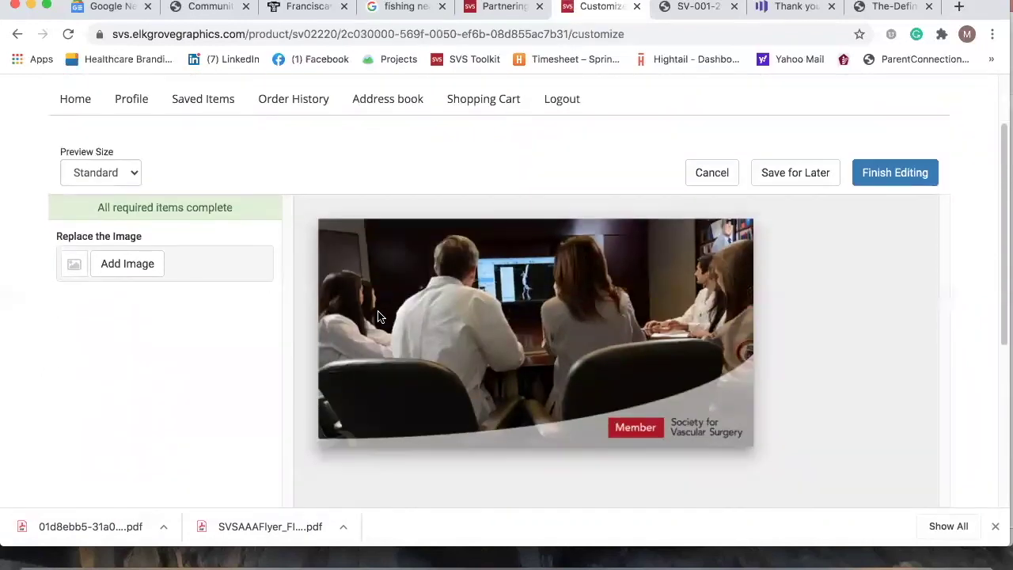
click(135, 270)
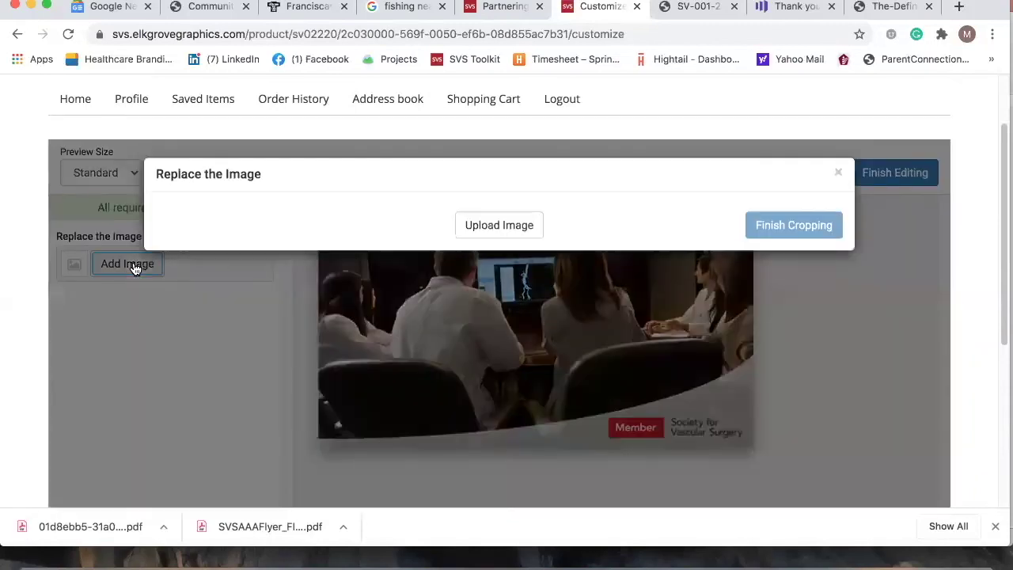
click(528, 233)
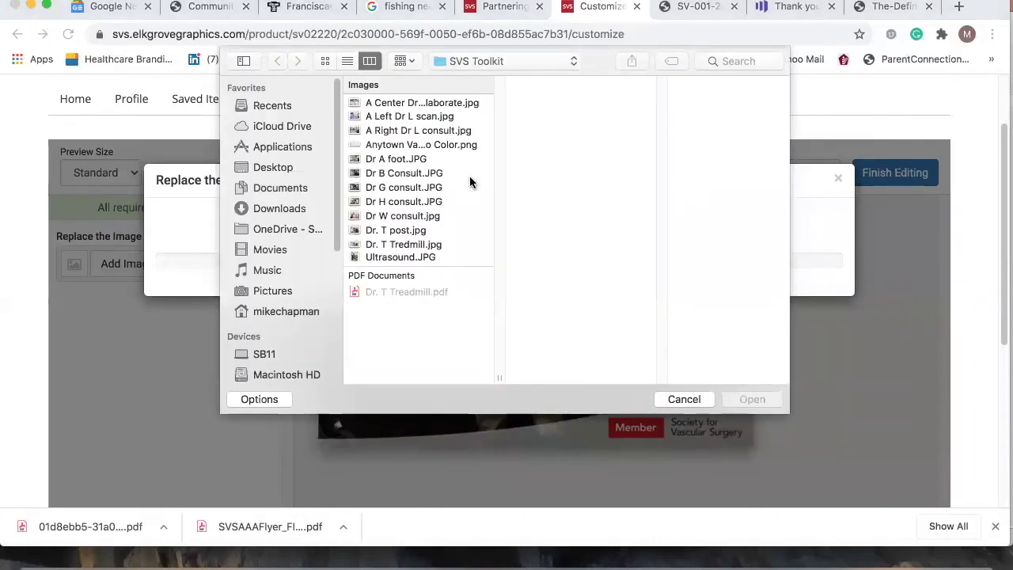
click(400, 230)
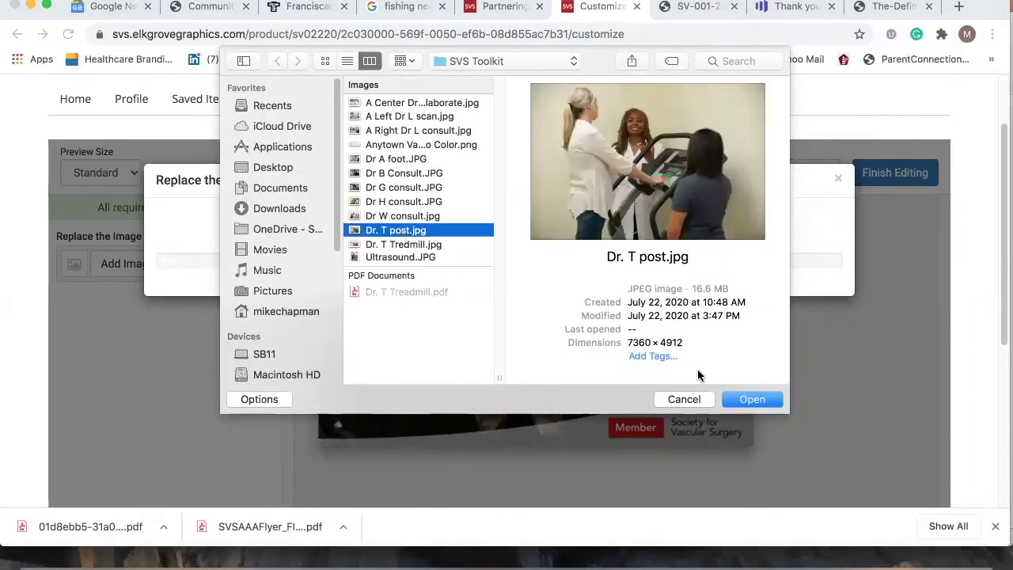
click(767, 402)
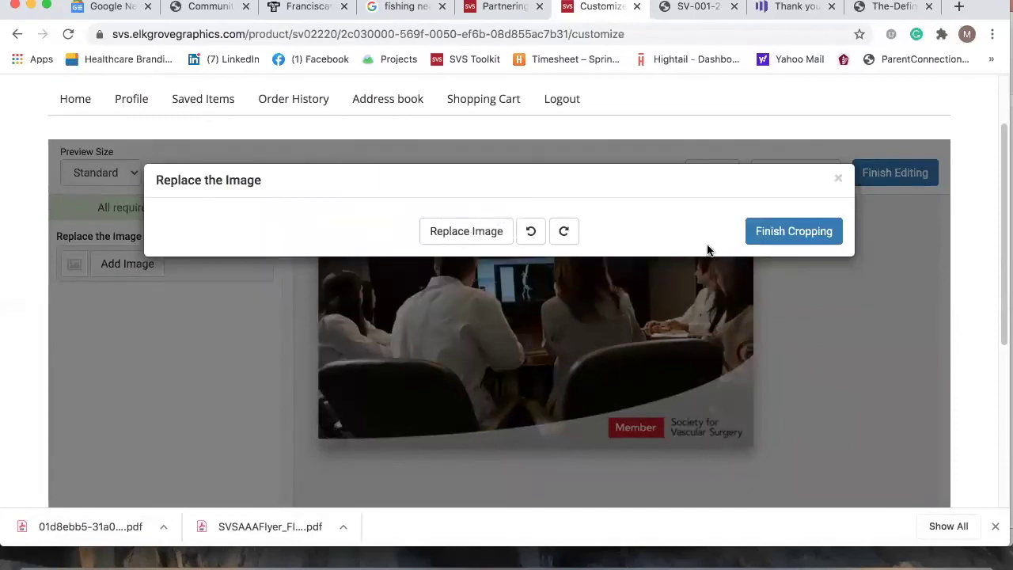
Shrink and shift the crop box over the treadmill scene, then finish cropping
scroll(669, 231, down, 2)
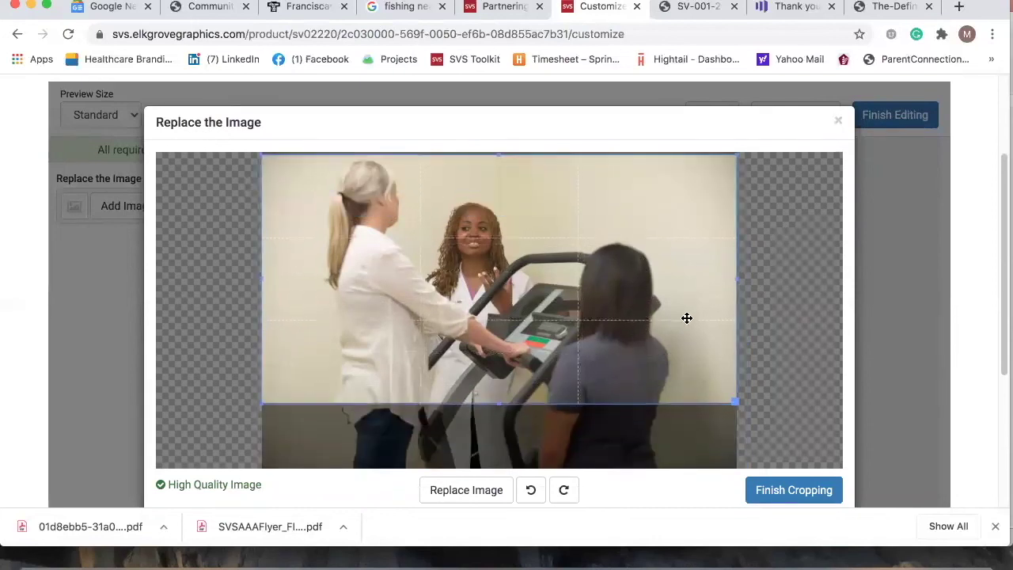
drag(736, 402, 680, 361)
drag(601, 330, 633, 332)
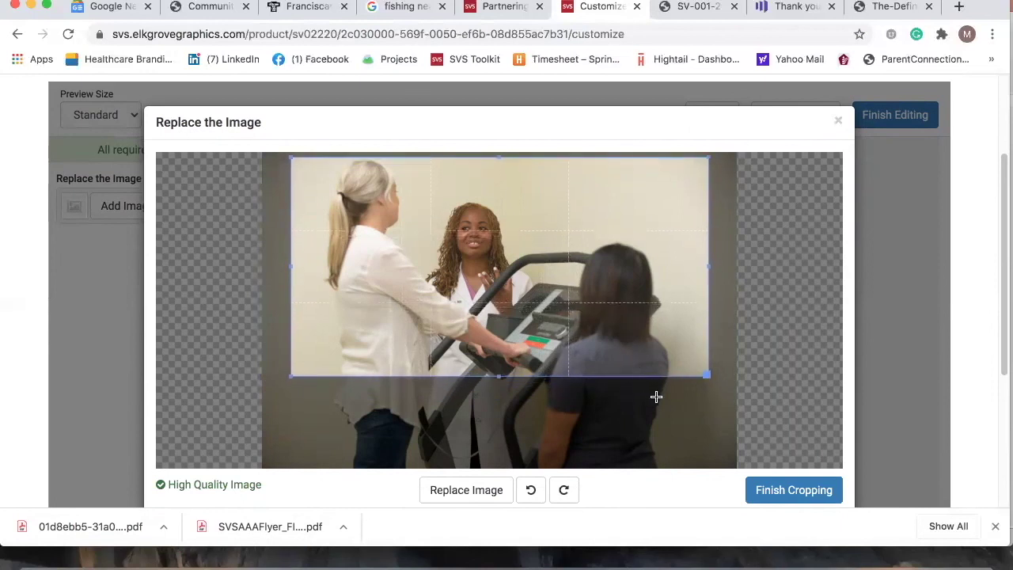
click(795, 492)
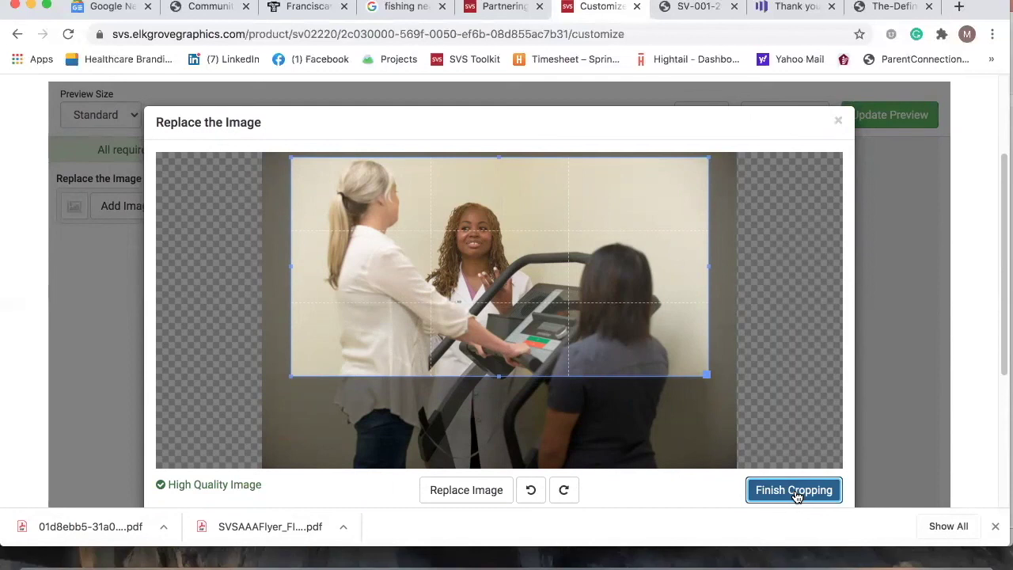
click(795, 492)
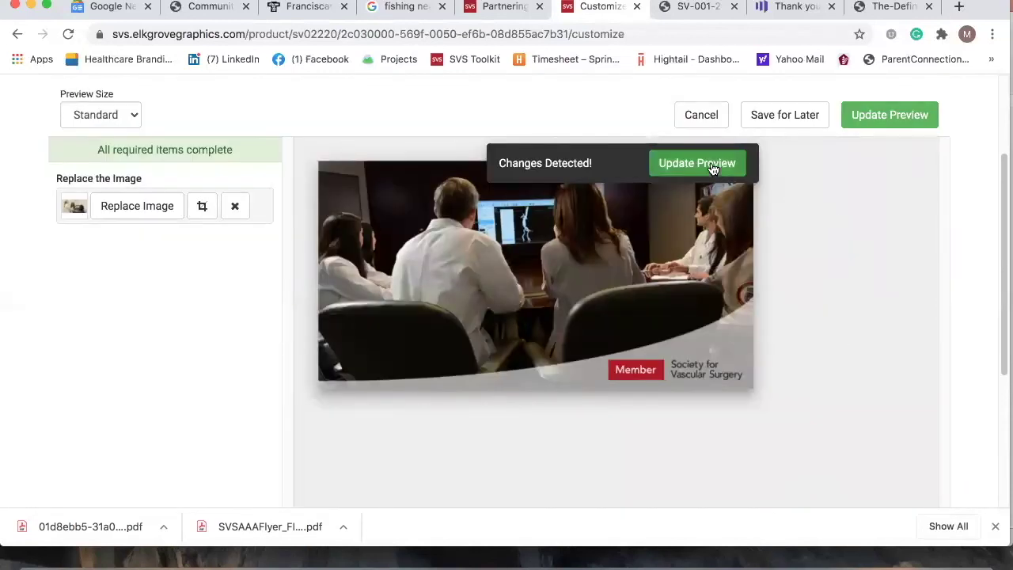
Update the Facebook ad preview with the treadmill photo and download its 7.0 MB PDF proof
click(712, 167)
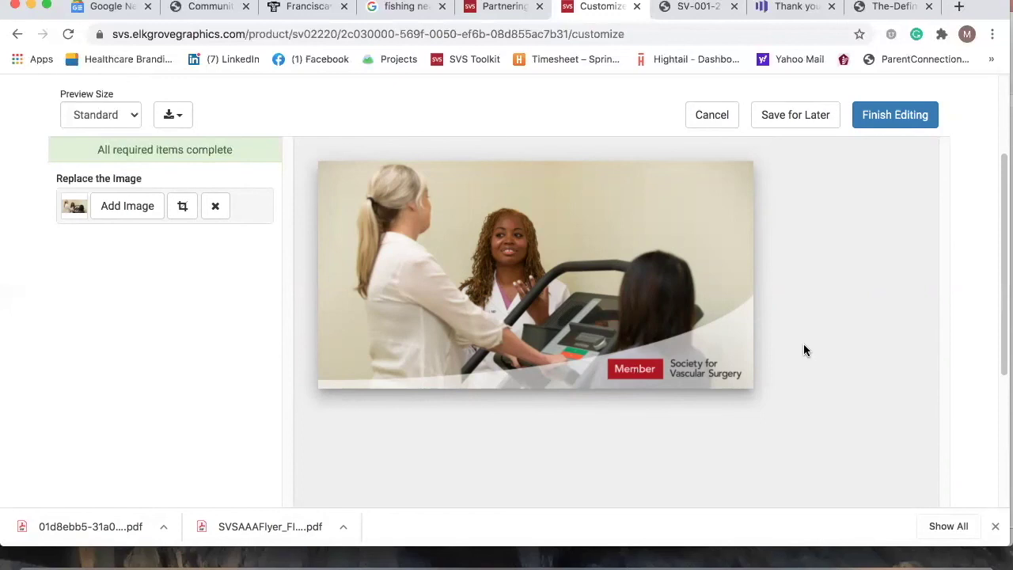
scroll(803, 351, up, 2)
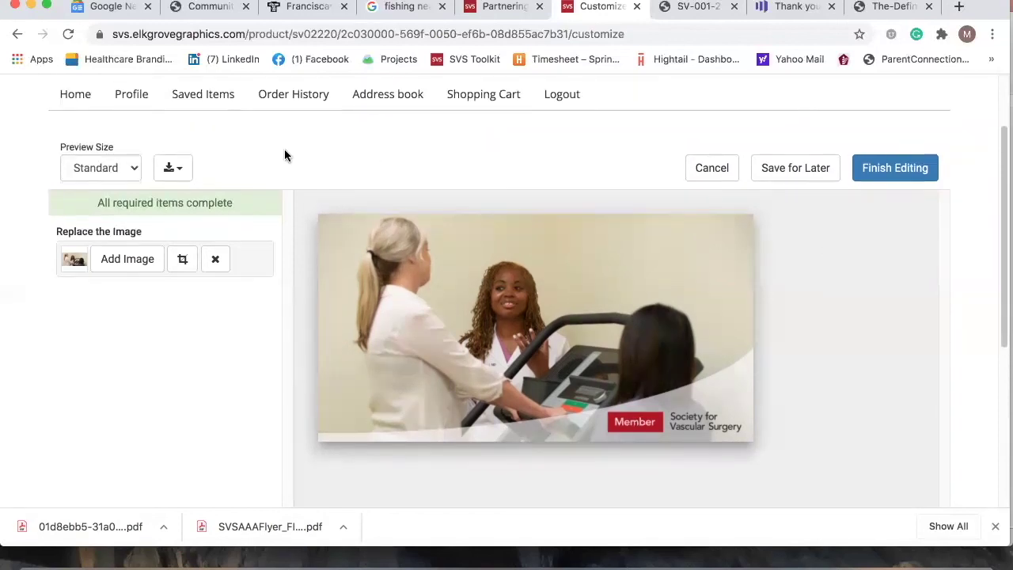
click(181, 169)
click(204, 198)
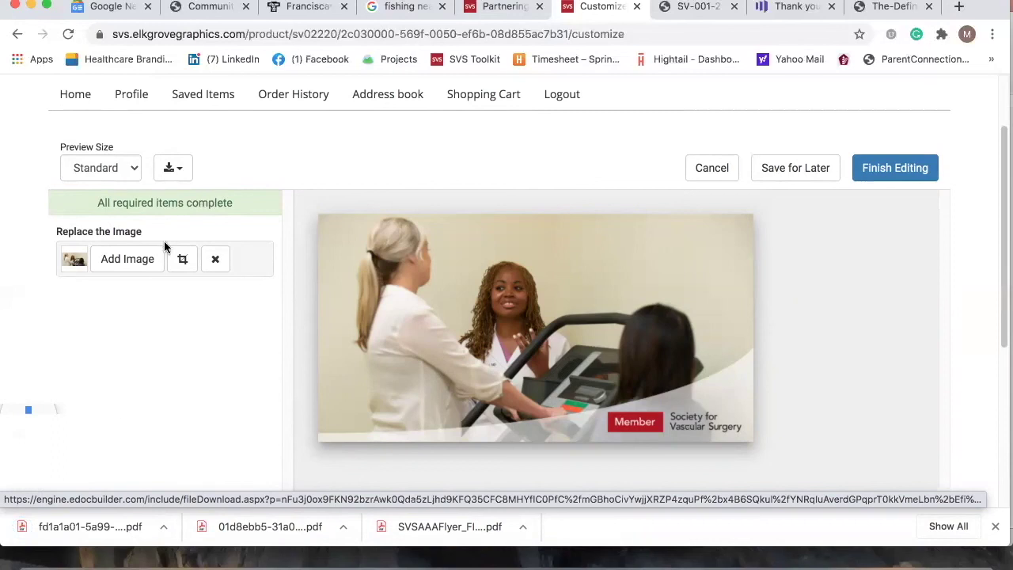
Save a copy of the downloaded ad proof from Chrome's PDF viewer as Treadmill FB.pdf in the Desktop SVS Toolkit folder
click(91, 526)
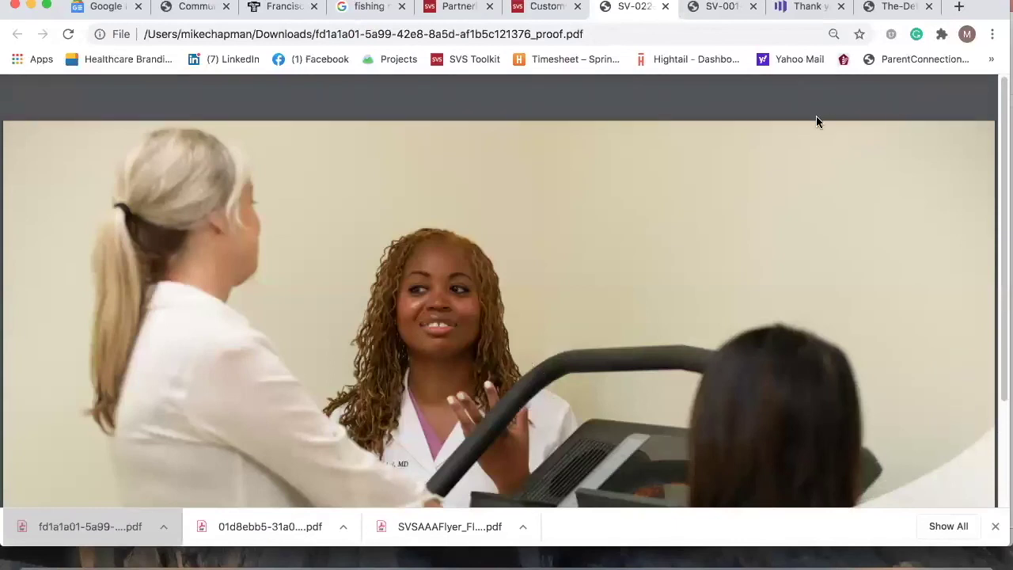
mouse_move(955, 185)
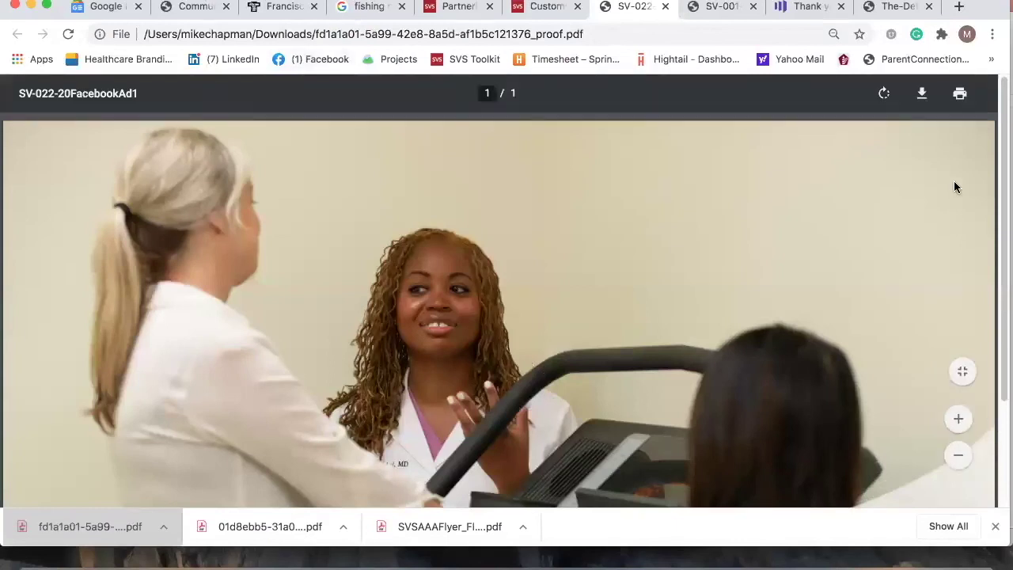
click(924, 96)
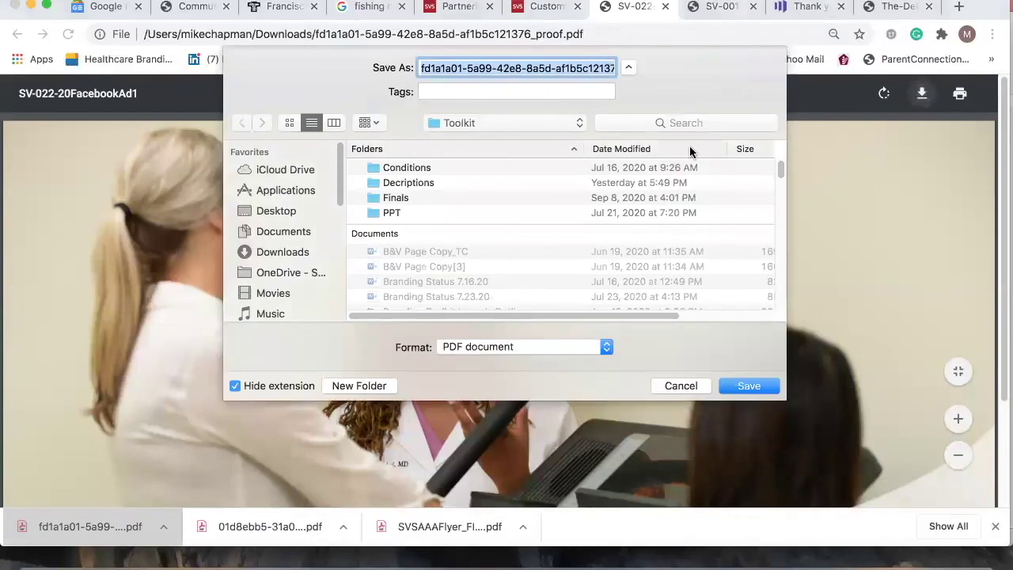
click(283, 210)
double_click(409, 182)
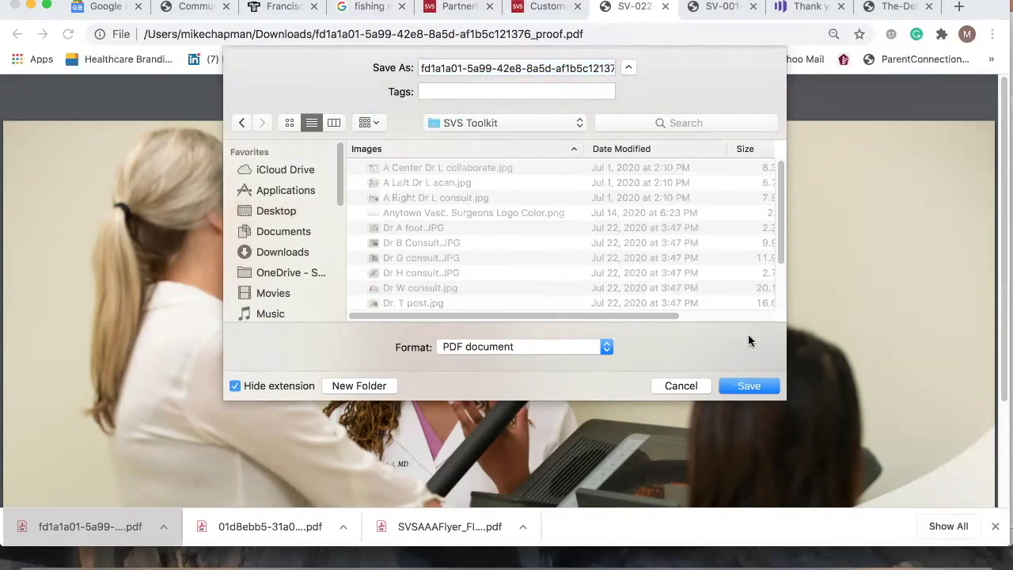
triple_click(500, 69)
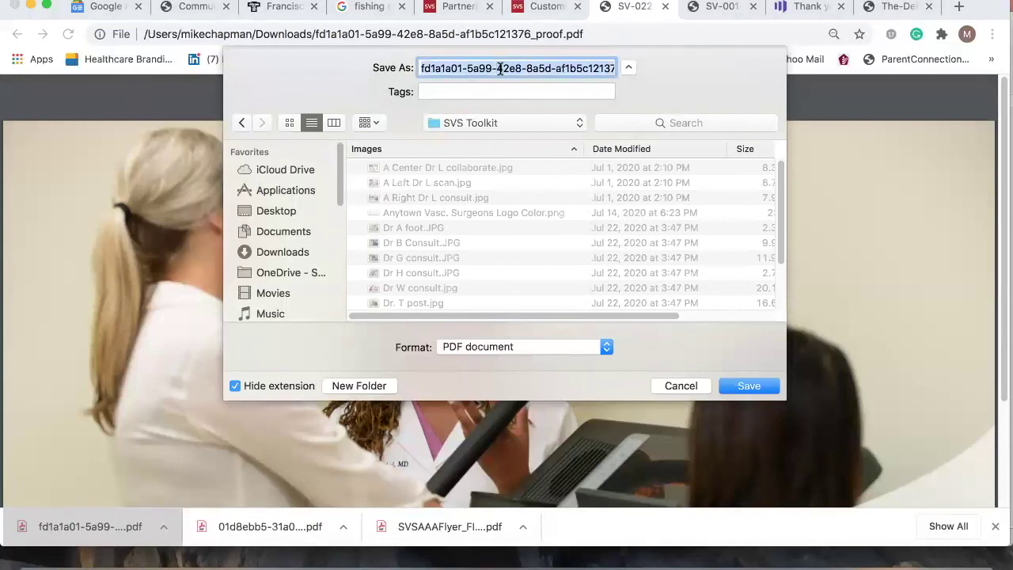
text(Tre)
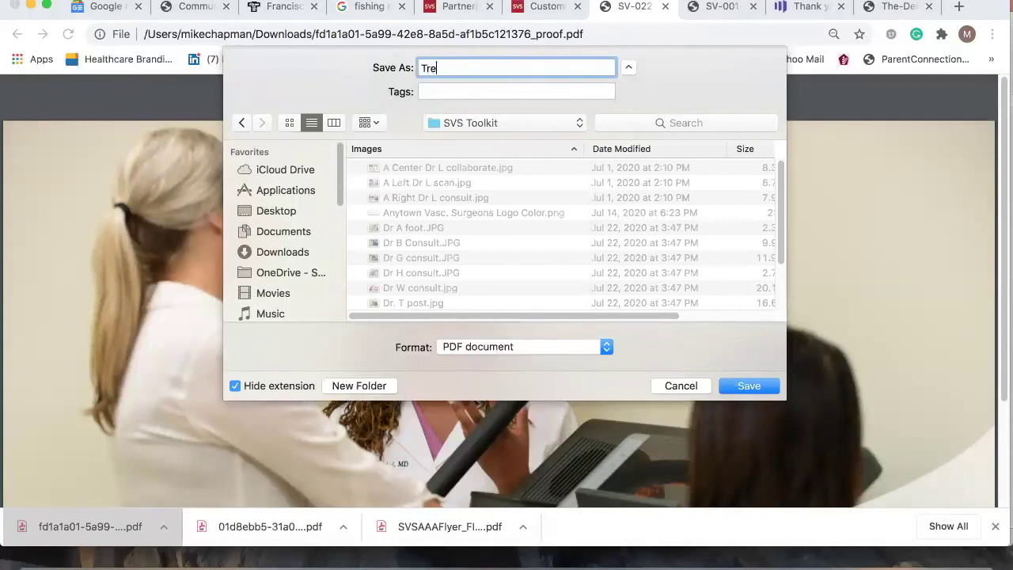
text(admill FB)
click(749, 386)
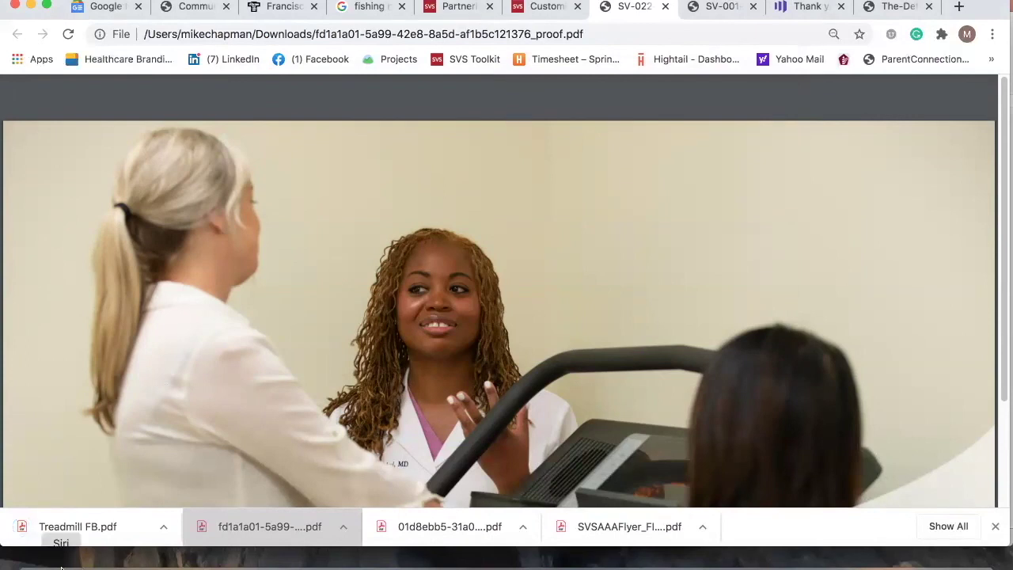
Open Treadmill FB.pdf from the SVS Toolkit folder in Adobe Acrobat
click(35, 560)
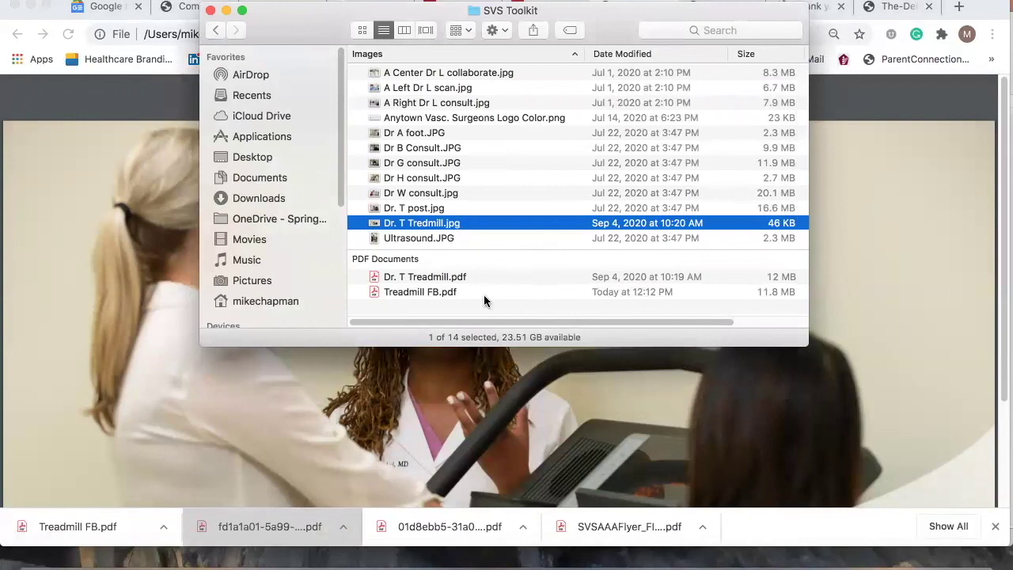
double_click(409, 293)
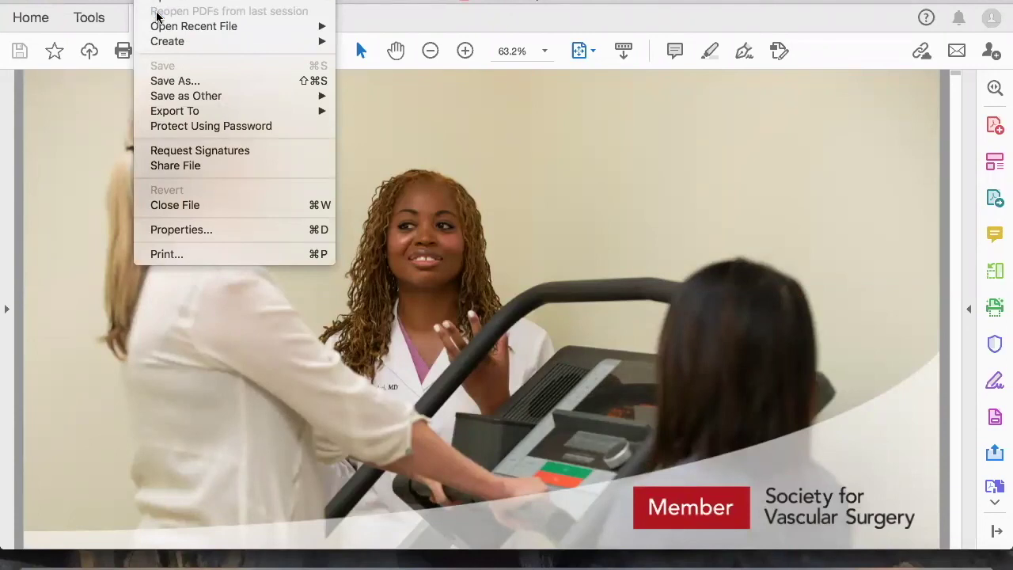
Export the proof via File > Export To > Image > JPEG as Treadmill FB.jpg in SVS Toolkit
mouse_move(171, 111)
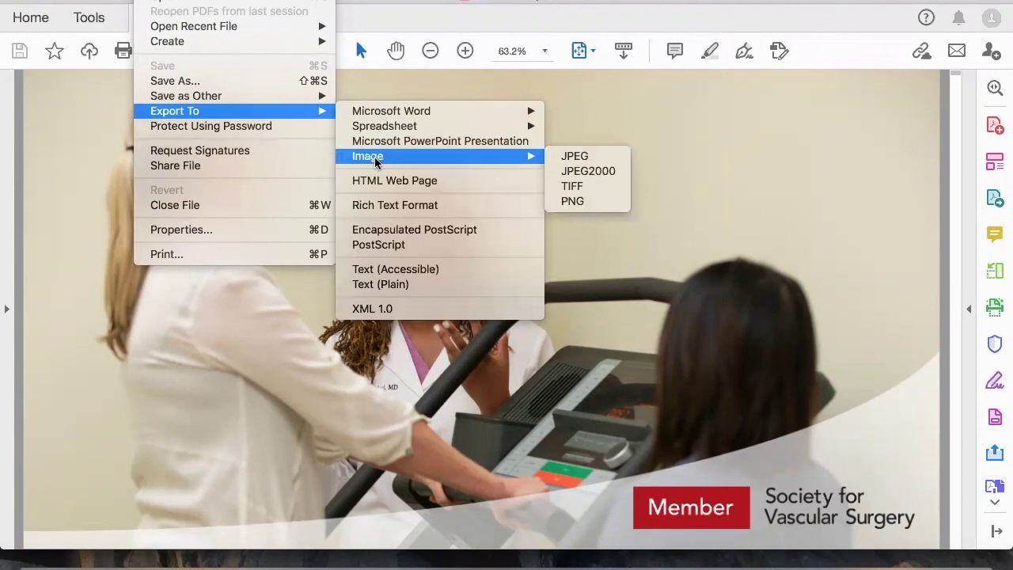
mouse_move(506, 158)
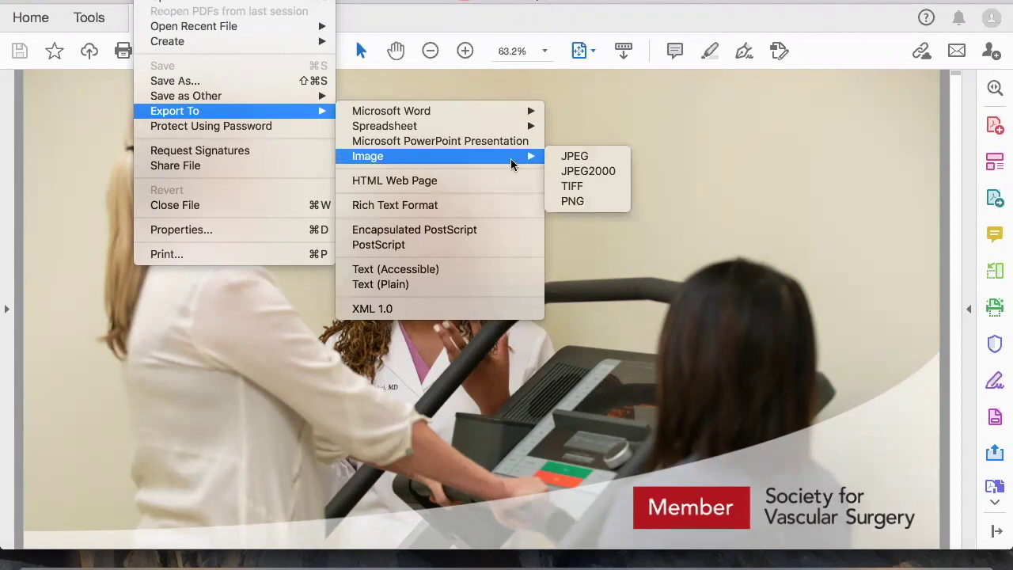
click(575, 158)
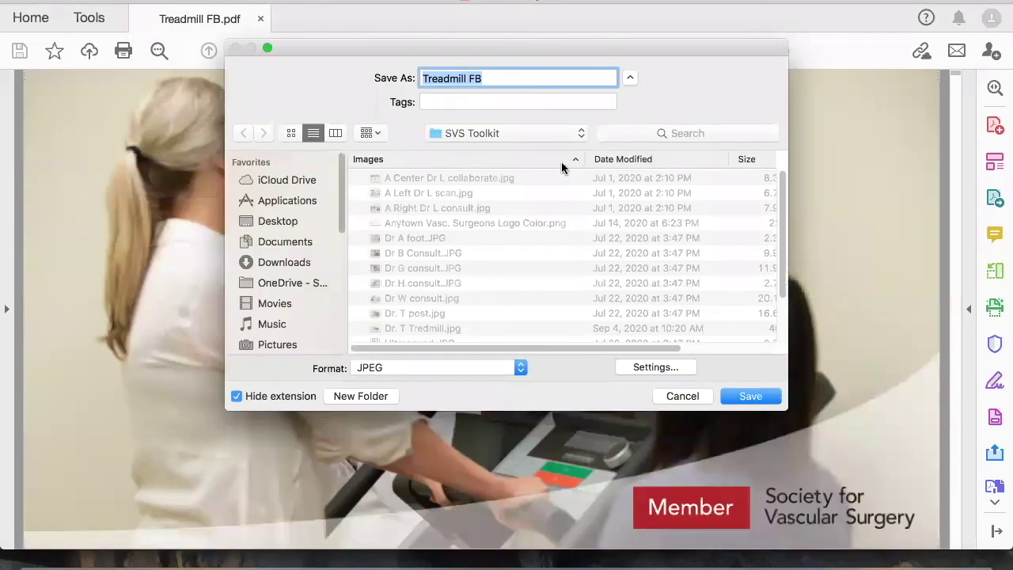
click(752, 397)
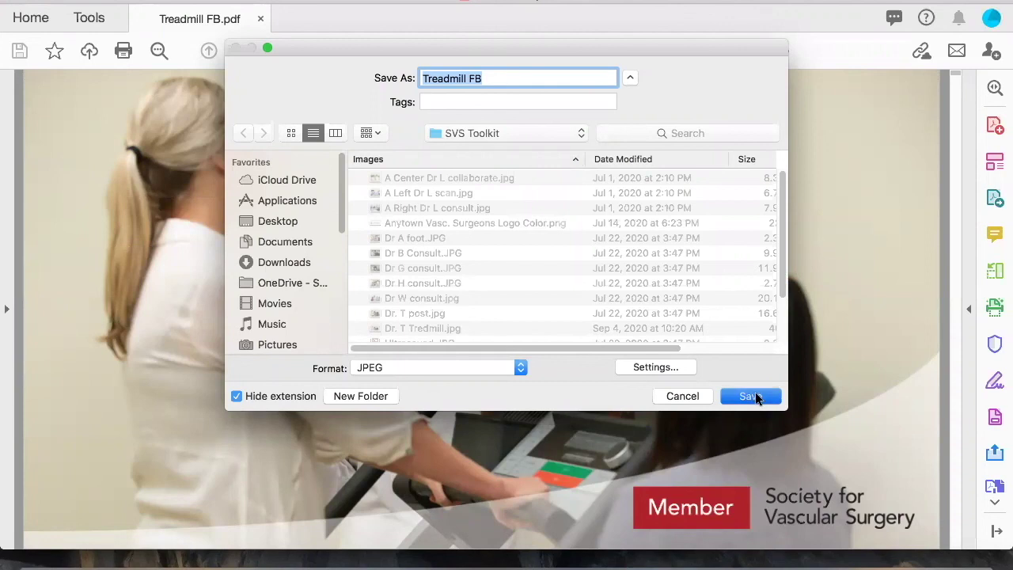
click(752, 396)
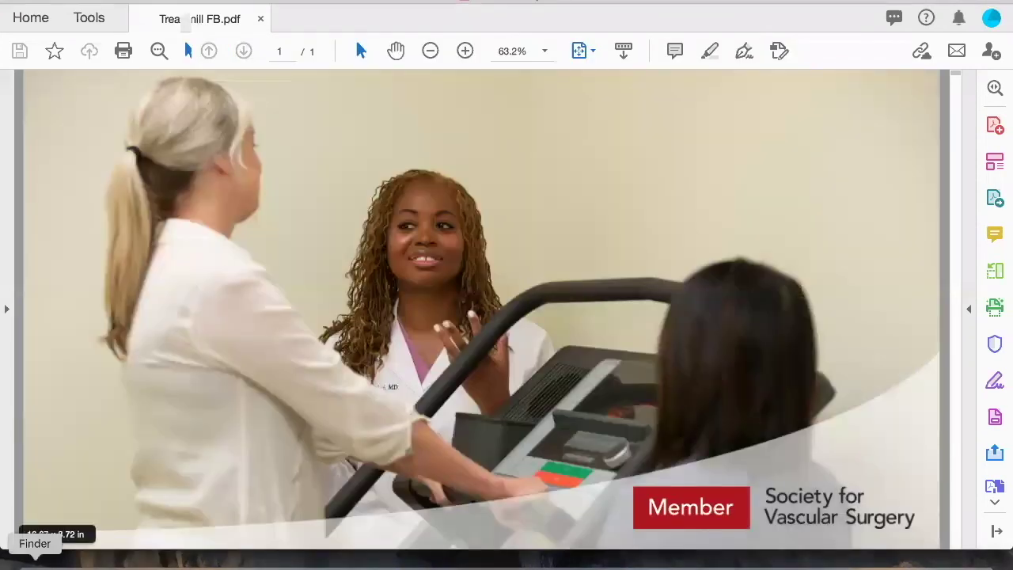
click(35, 560)
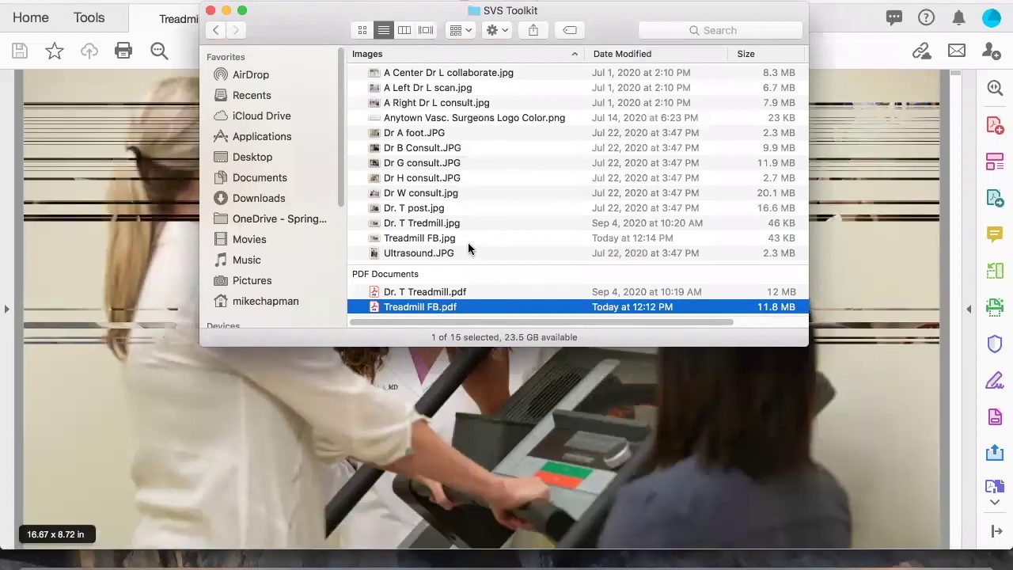
Quick Look the exported Treadmill FB.jpg to check the ad image, then close the preview
click(420, 239)
key(space)
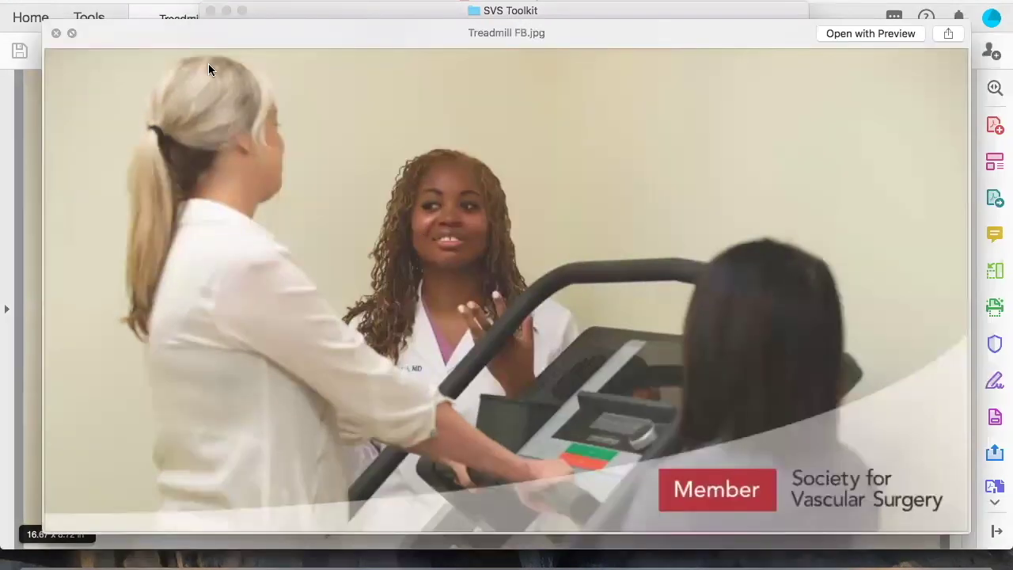
click(54, 34)
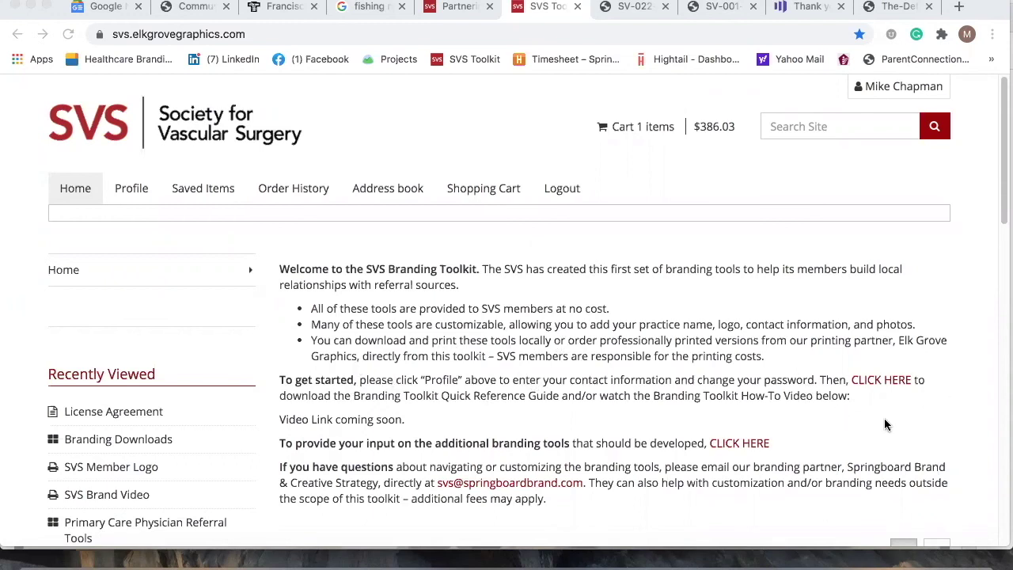
scroll(884, 418, down, 1)
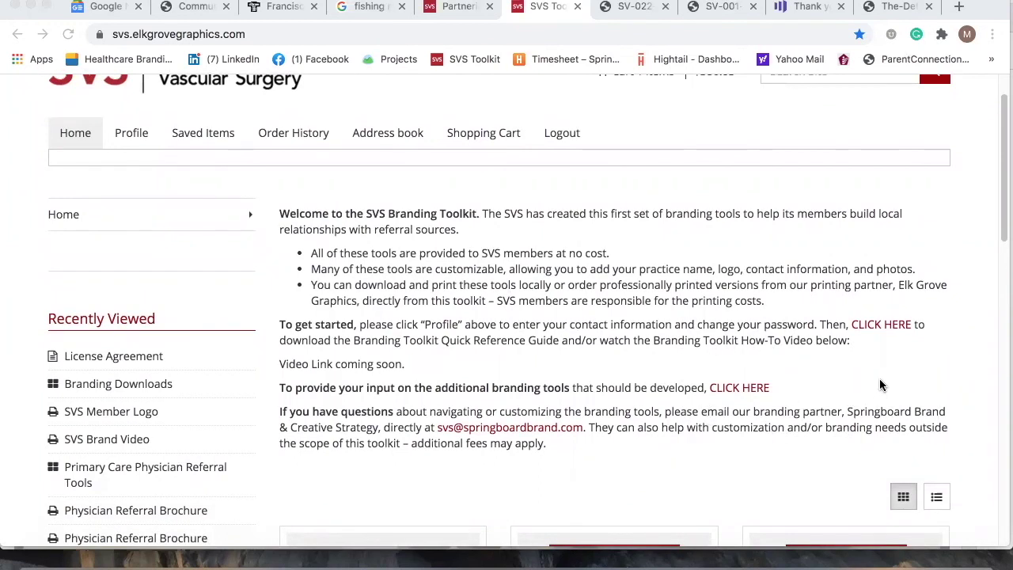
scroll(816, 386, down, 1)
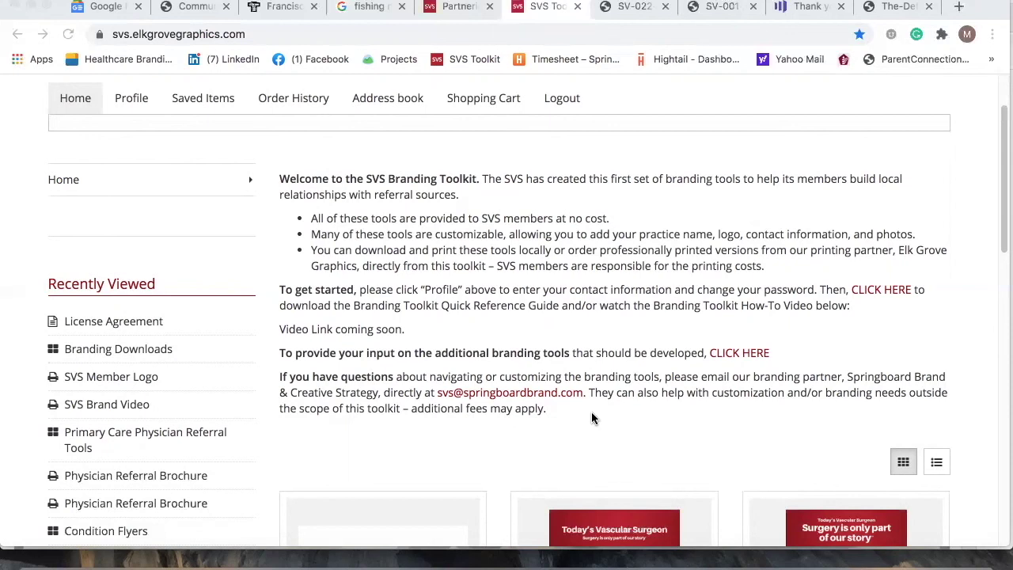
scroll(593, 418, down, 1)
scroll(593, 418, up, 1)
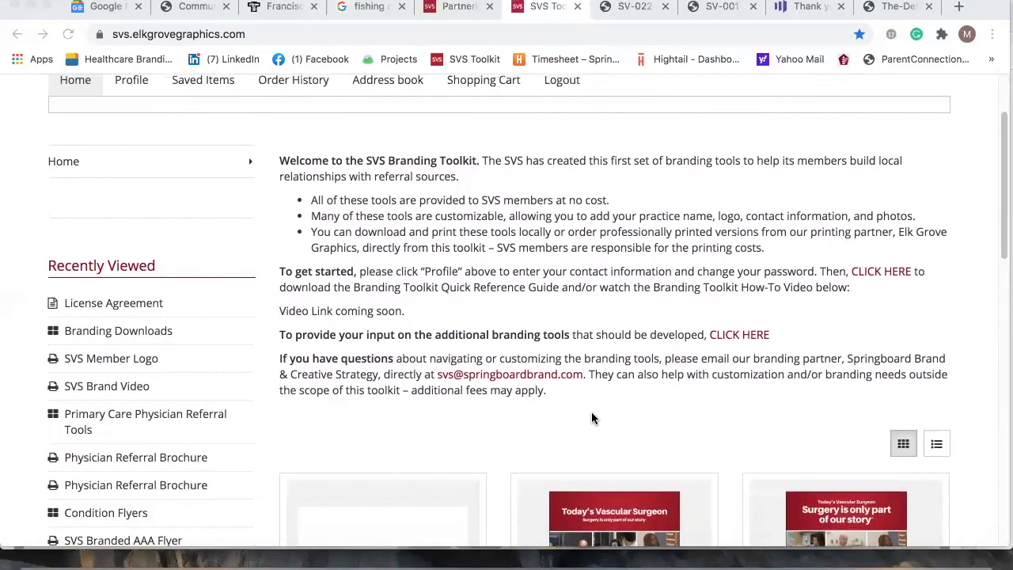